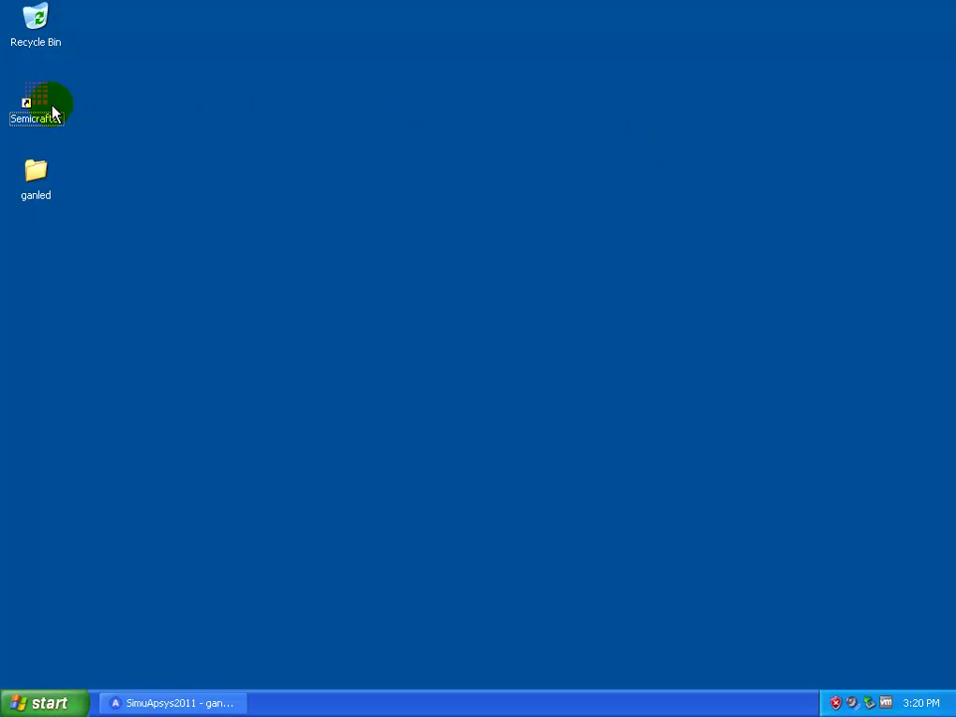
- Launch Semicrafter and open the main project from Desktop > ganled > SemiCrafter_Project
right_click(40, 107)
left_click(105, 112)
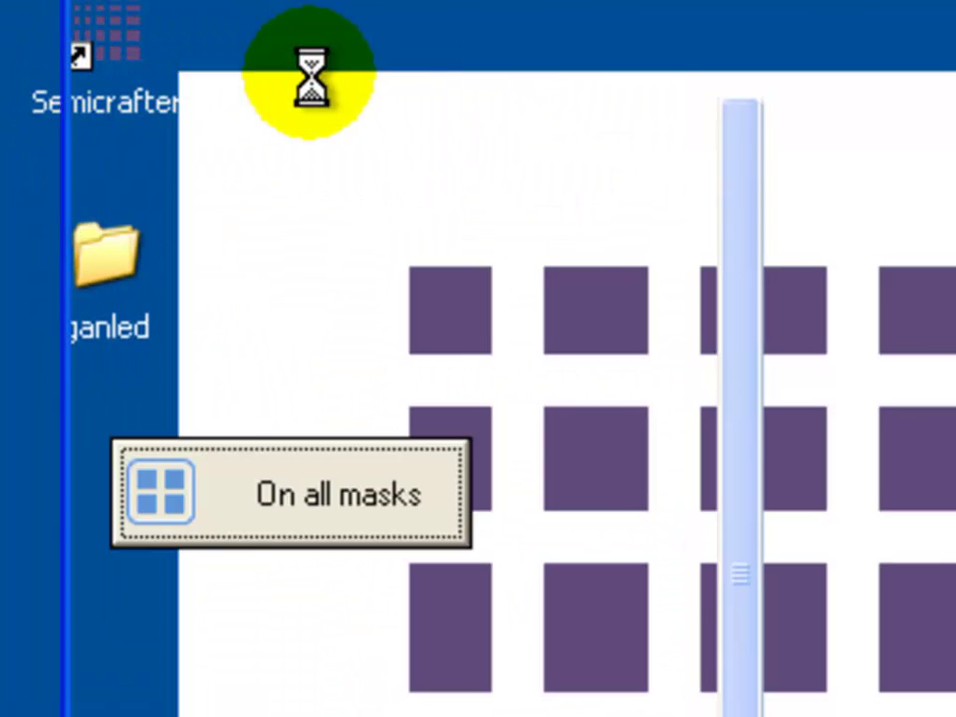
left_click(13, 33)
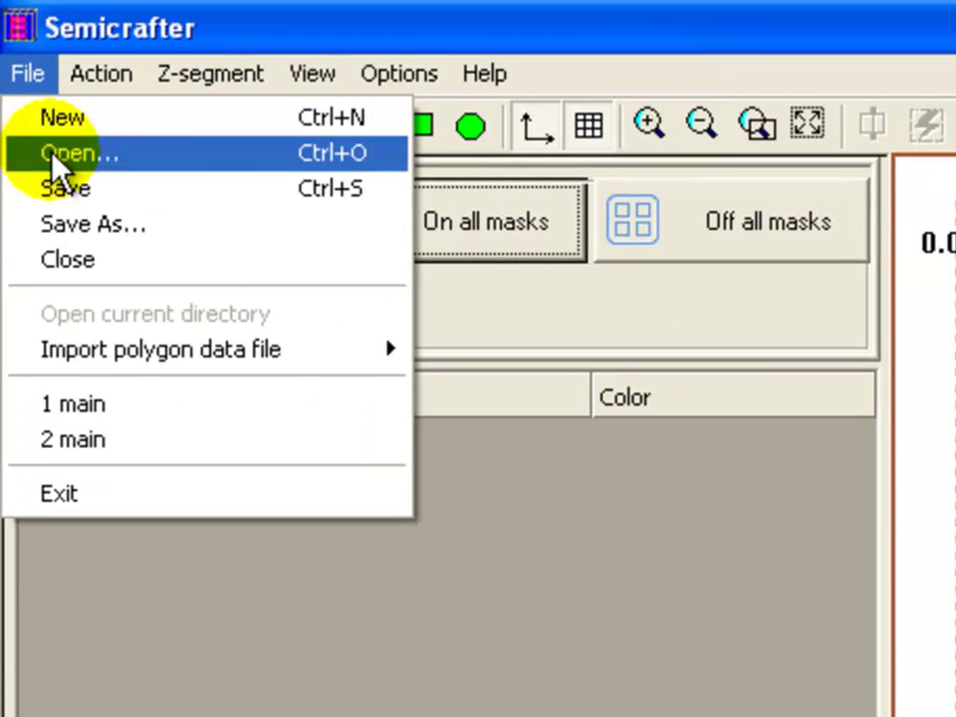
left_click(122, 68)
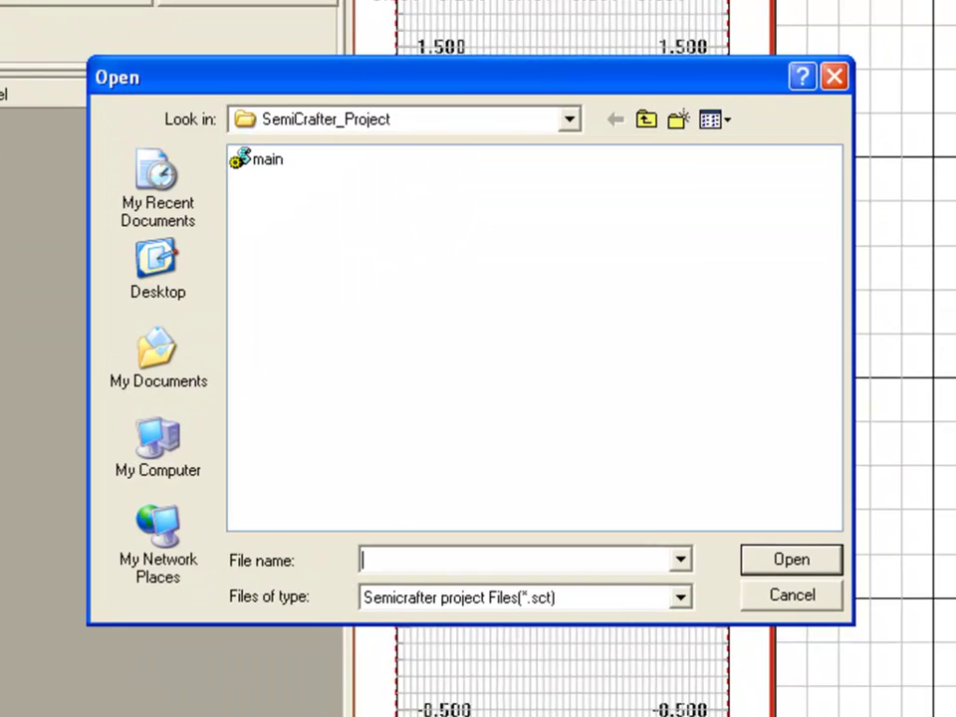
left_click(187, 291)
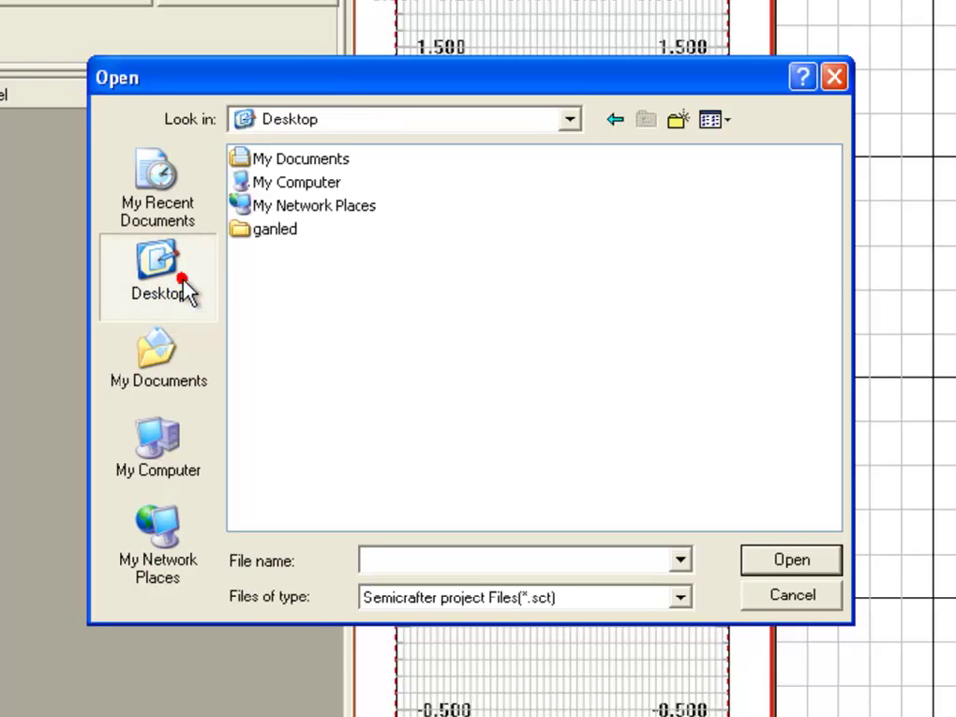
double_click(252, 227)
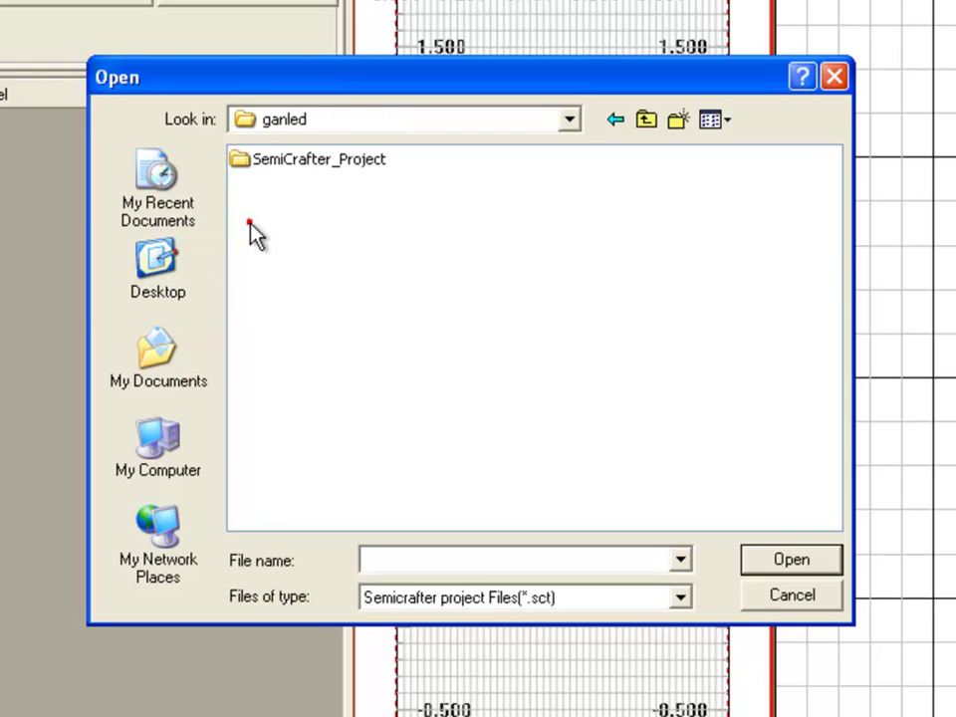
double_click(296, 164)
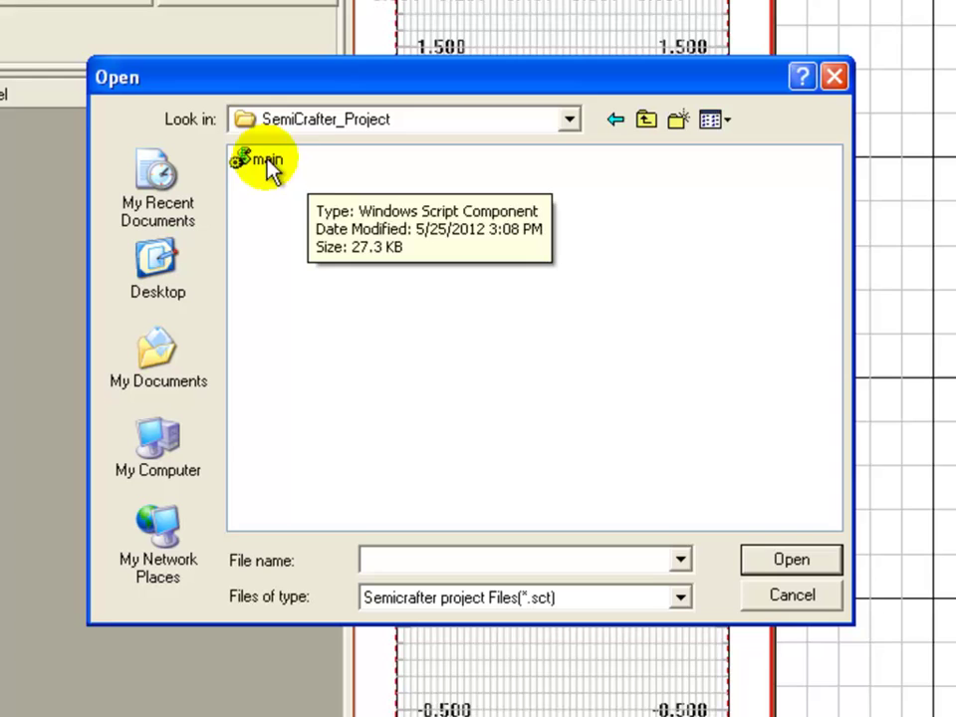
left_click(267, 165)
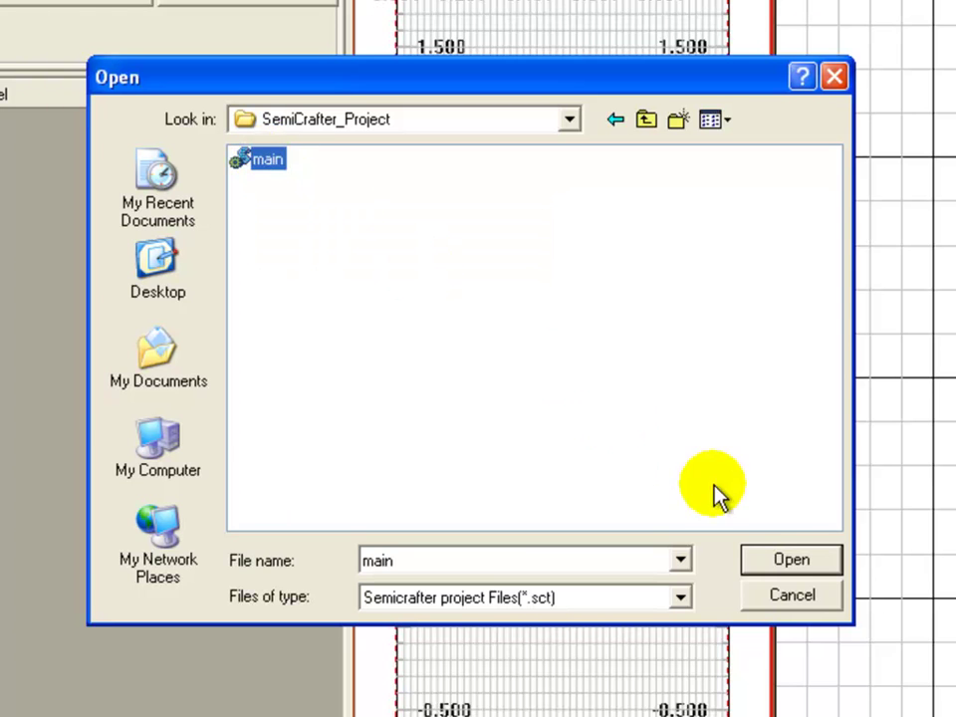
left_click(789, 560)
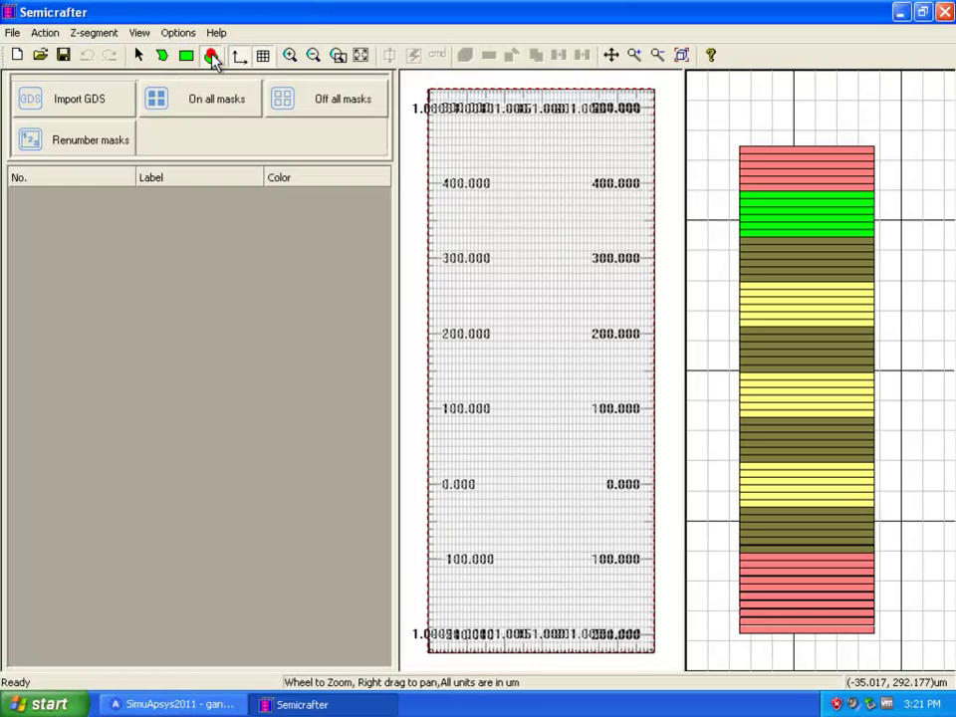
- Draw a circle mask on the layout affecting z-segments 8-64
left_click(212, 57)
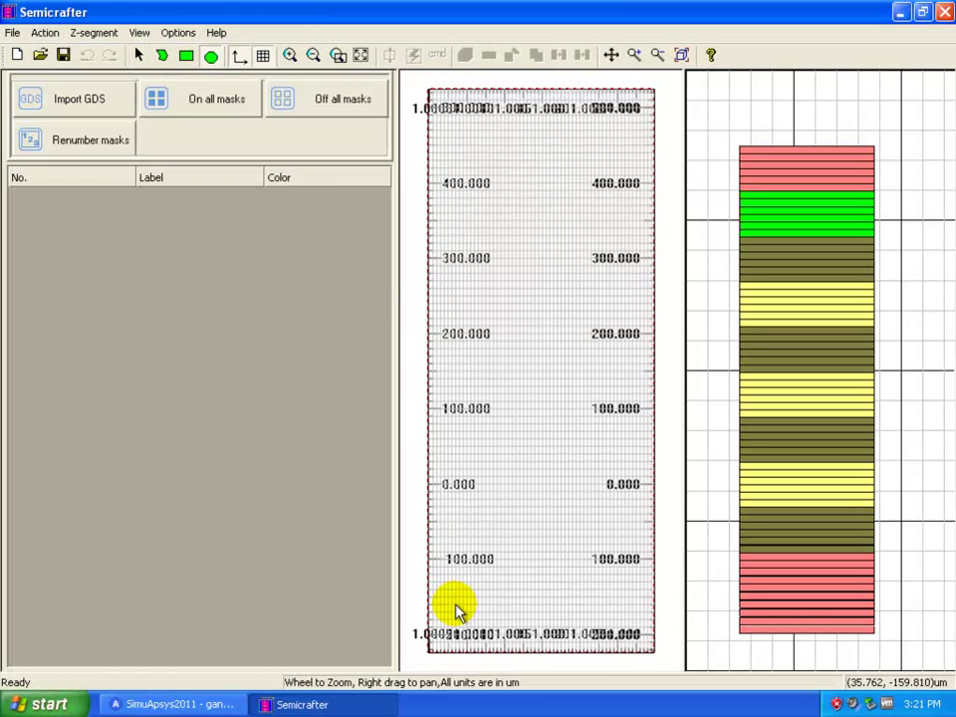
left_click_drag(456, 607, 522, 591)
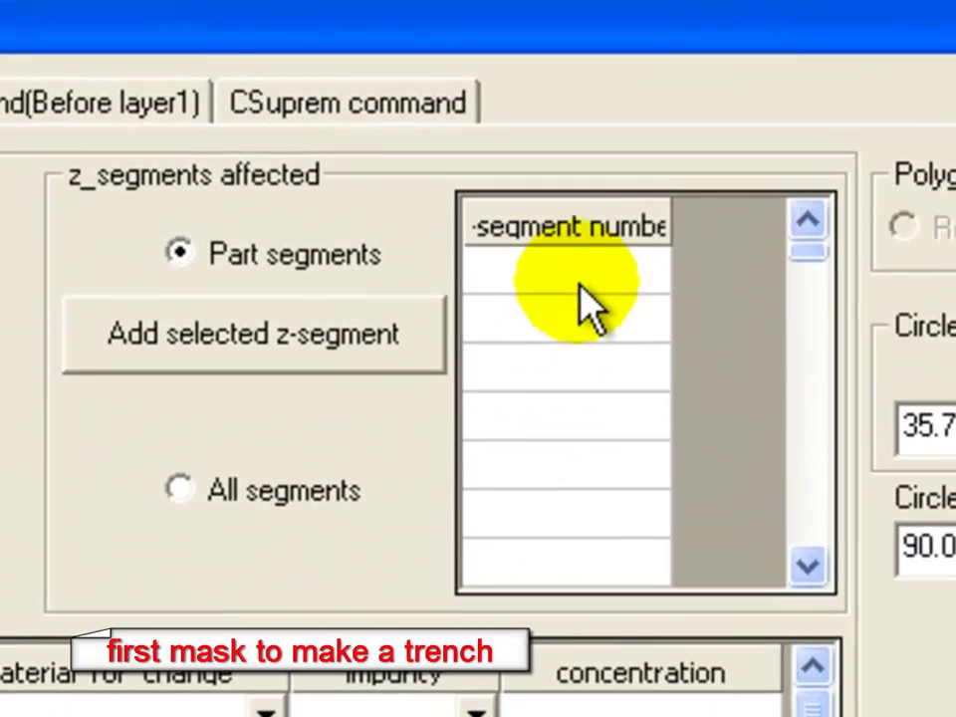
left_click(550, 276)
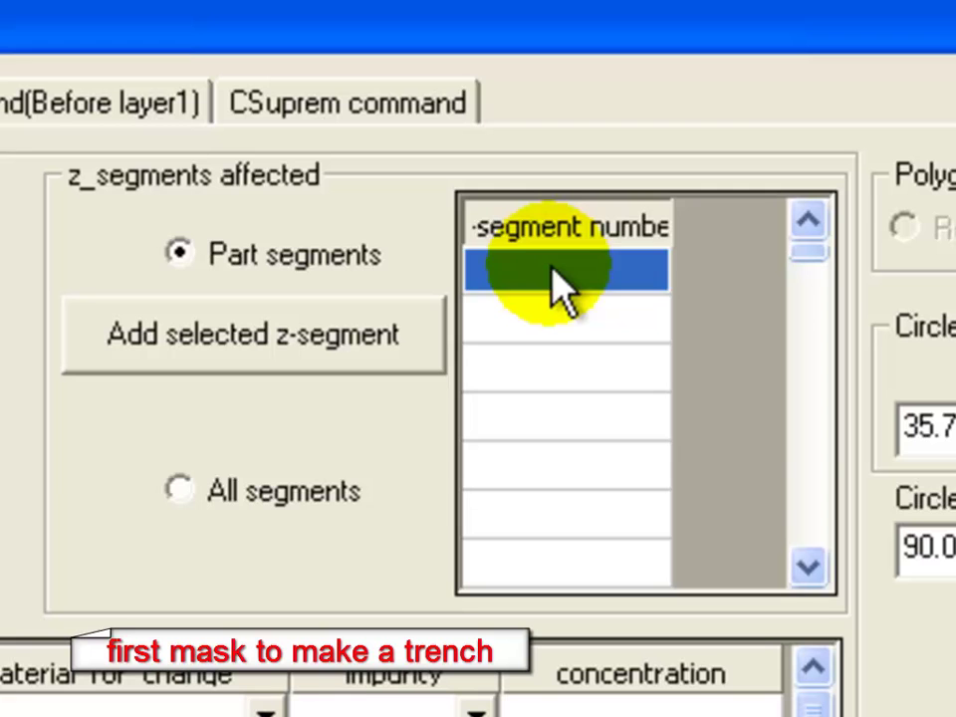
type("894812")
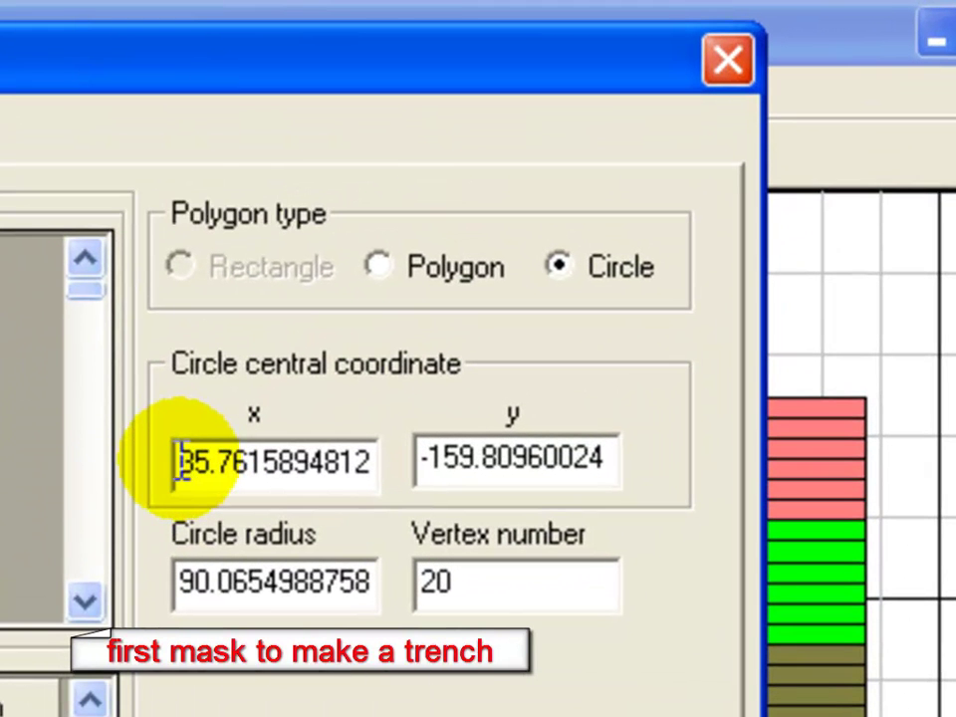
- Set the circle mask's centre to x=0, y=0
left_click(177, 461)
left_click_drag(180, 461, 385, 459)
type("0")
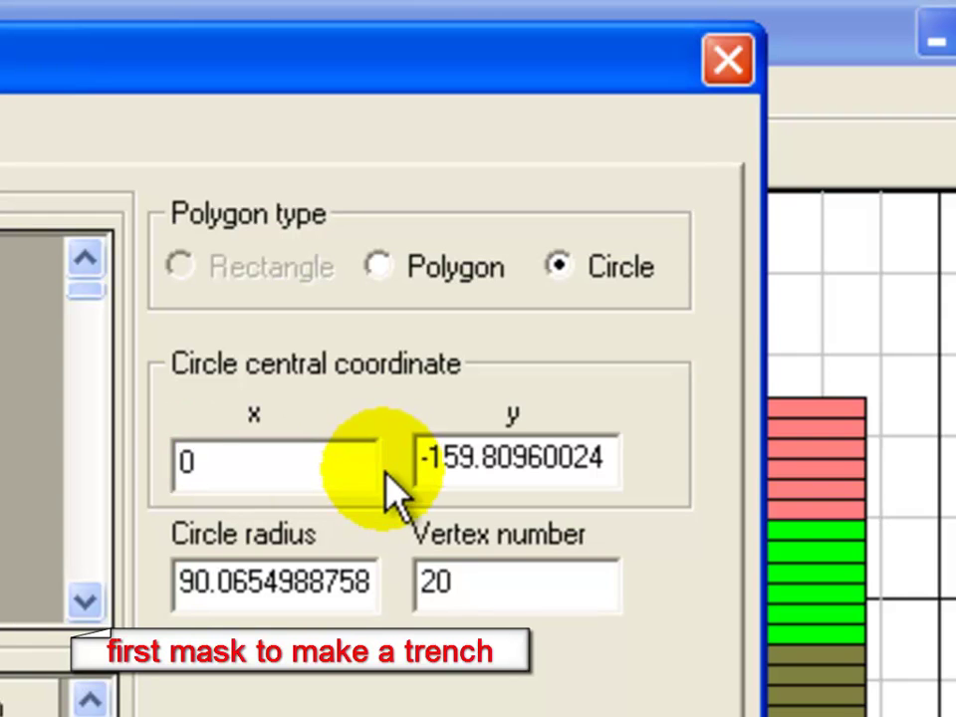
left_click(423, 459)
left_click(417, 458)
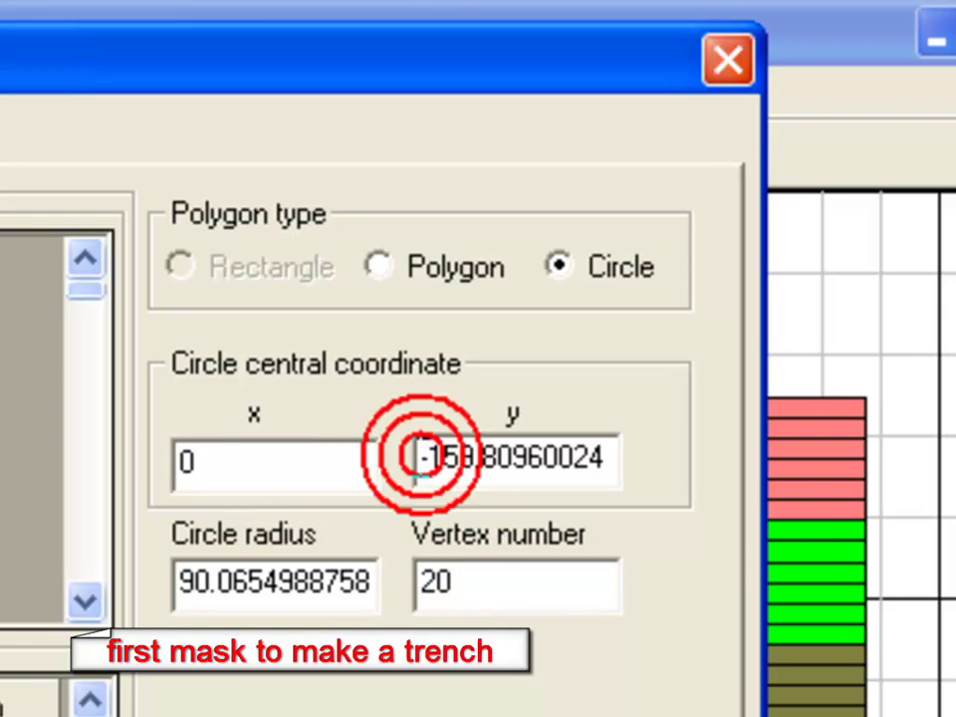
left_click_drag(416, 458, 779, 465)
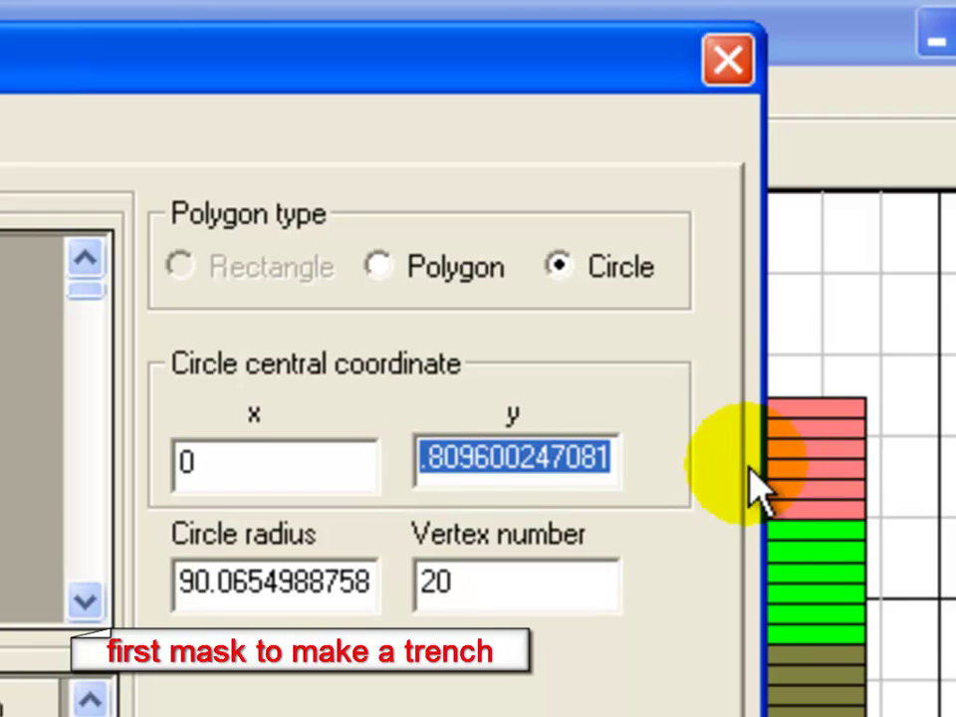
type("0")
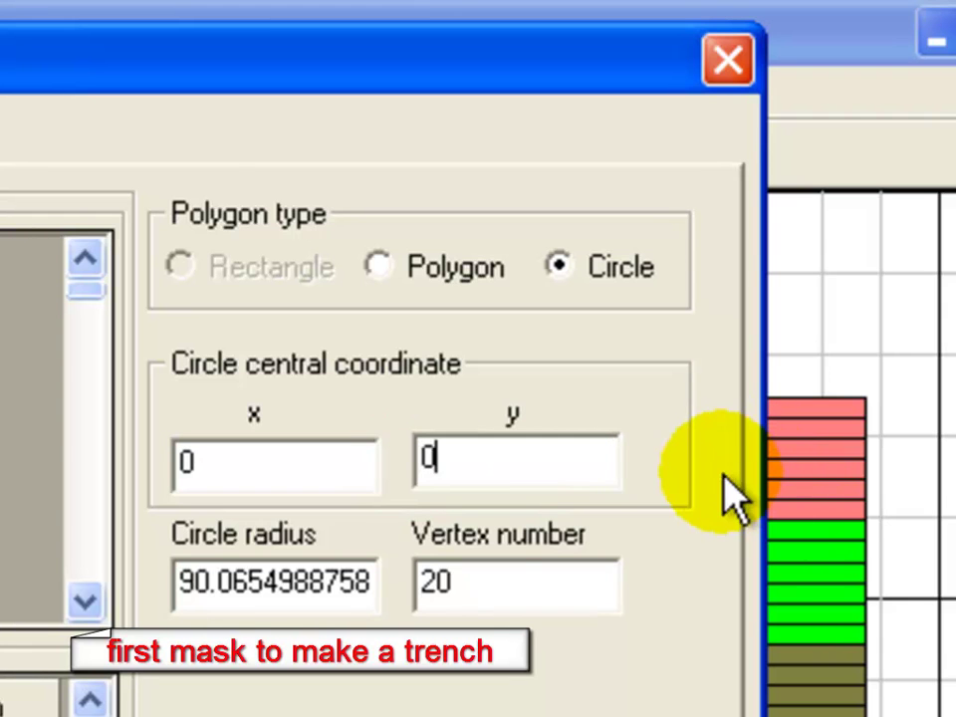
- Give the circle radius 100 and 30 vertices, and confirm mask 1
left_click(180, 583)
left_click_drag(179, 582, 662, 608)
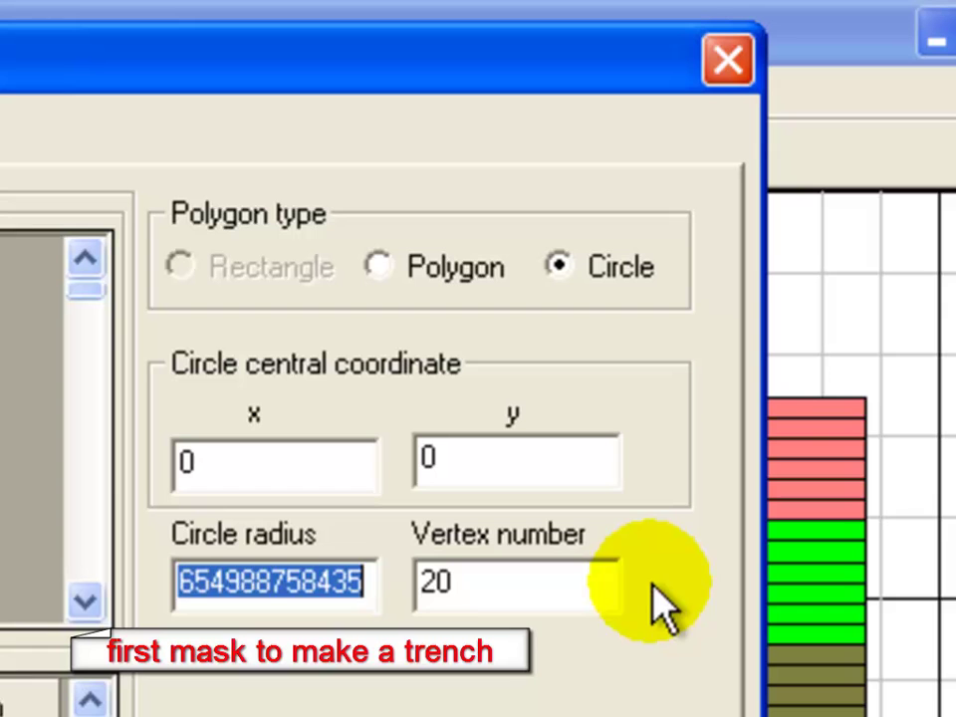
type("100")
left_click(438, 585)
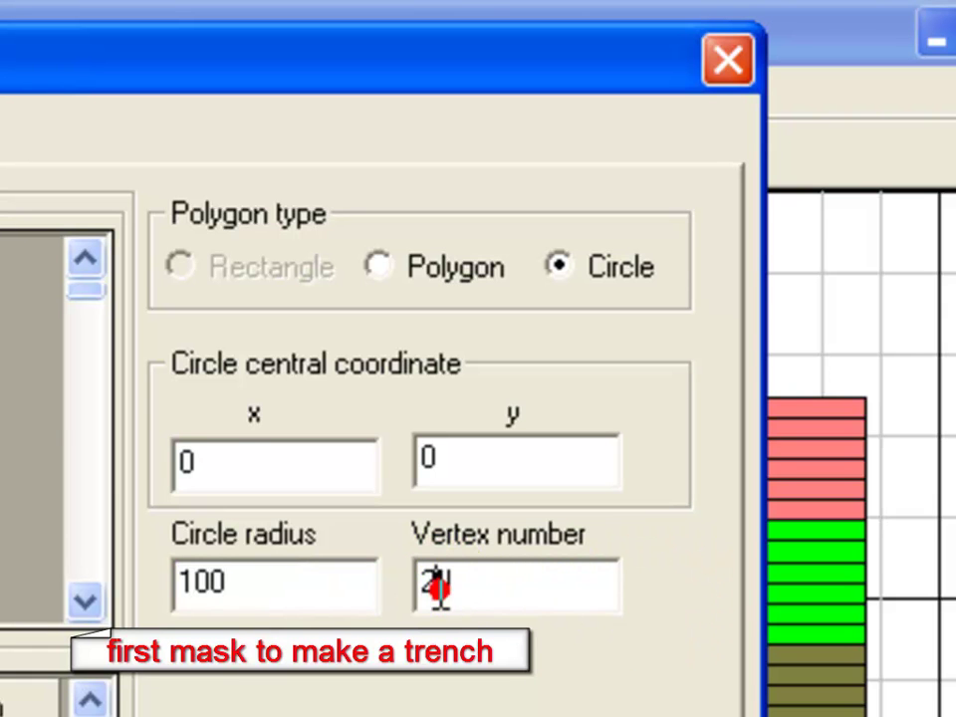
key("BackSpace")
type("3")
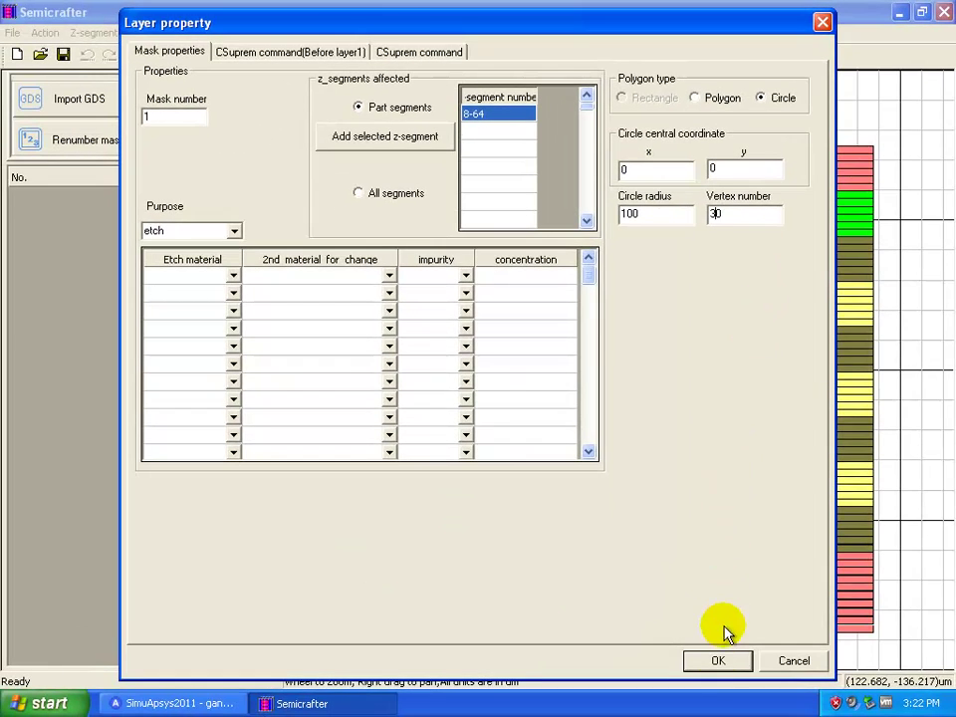
left_click(716, 662)
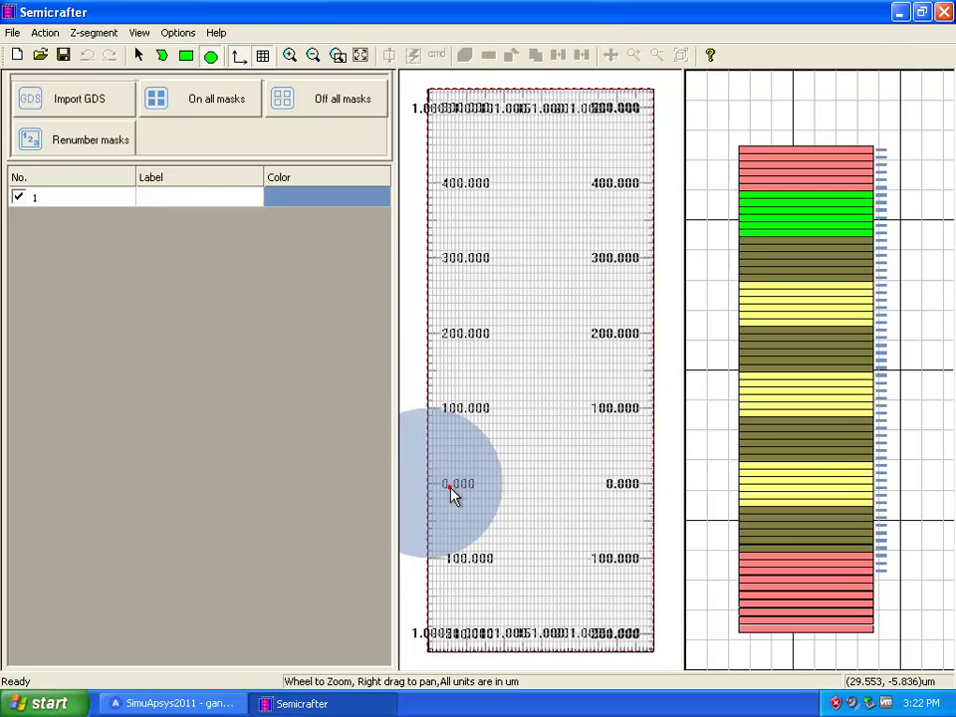
- Draw a second circle mask whose purpose is change_material from algan to contact_1
left_click(488, 505)
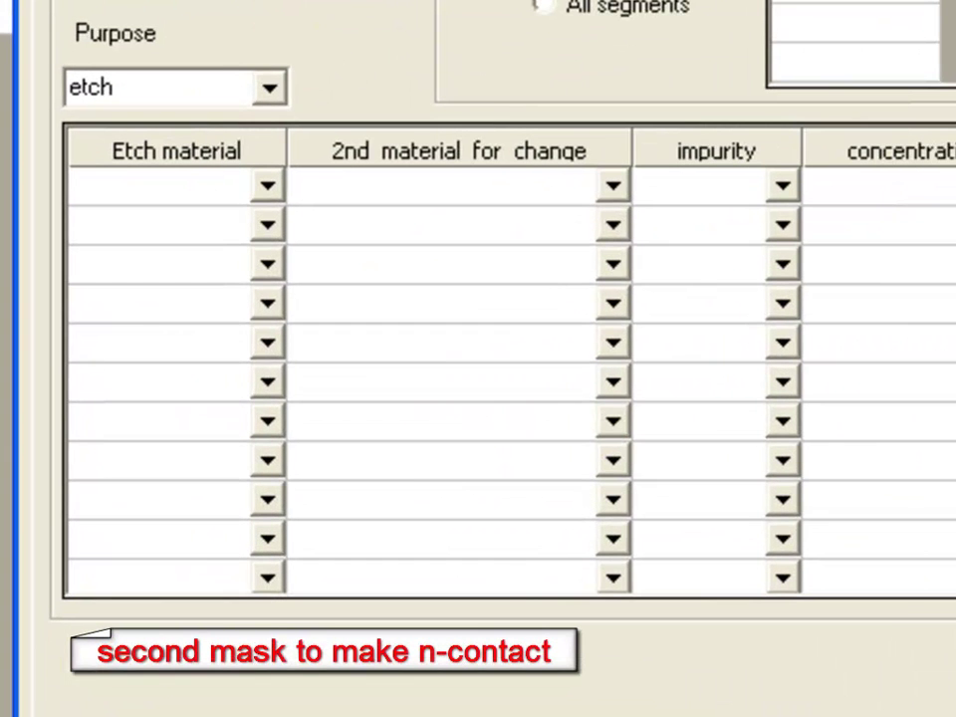
left_click(265, 88)
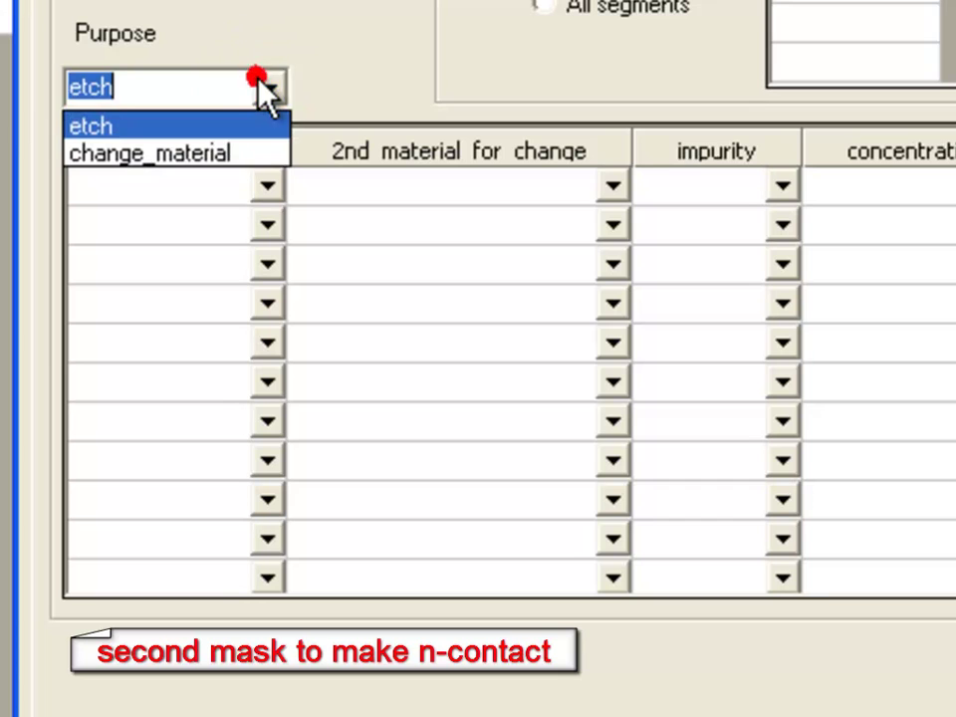
left_click(221, 155)
left_click(189, 197)
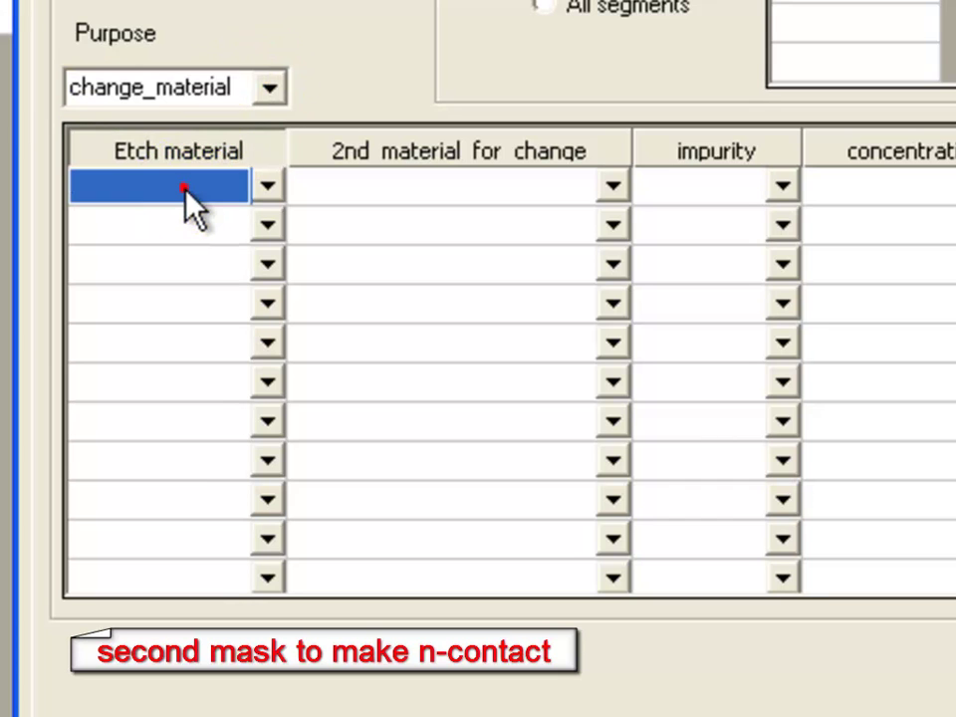
left_click(189, 197)
type("algan")
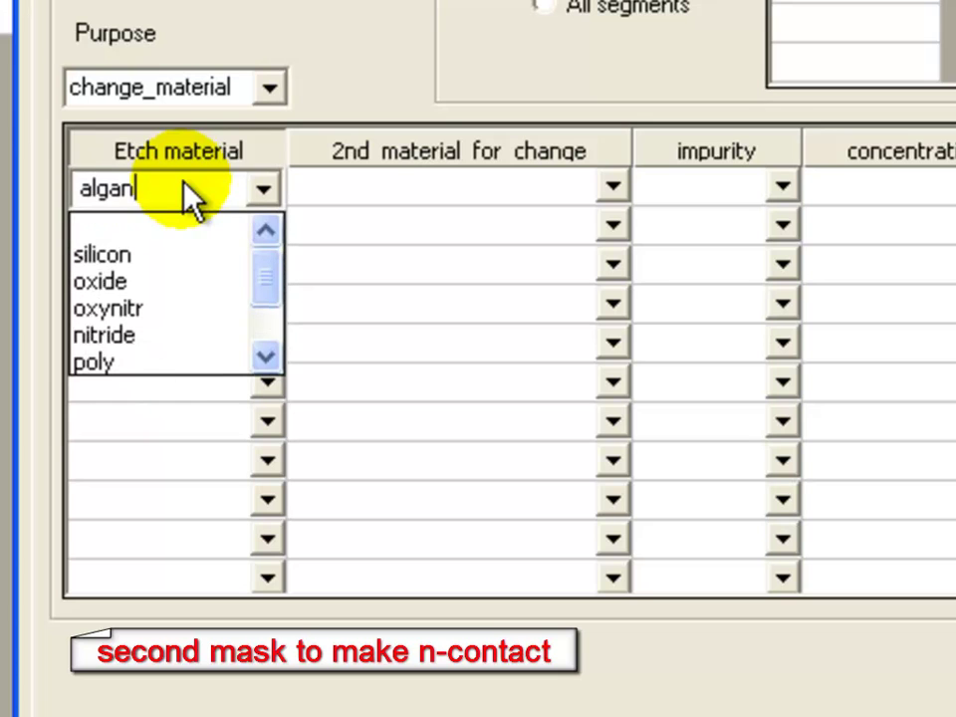
left_click(426, 197)
left_click(433, 197)
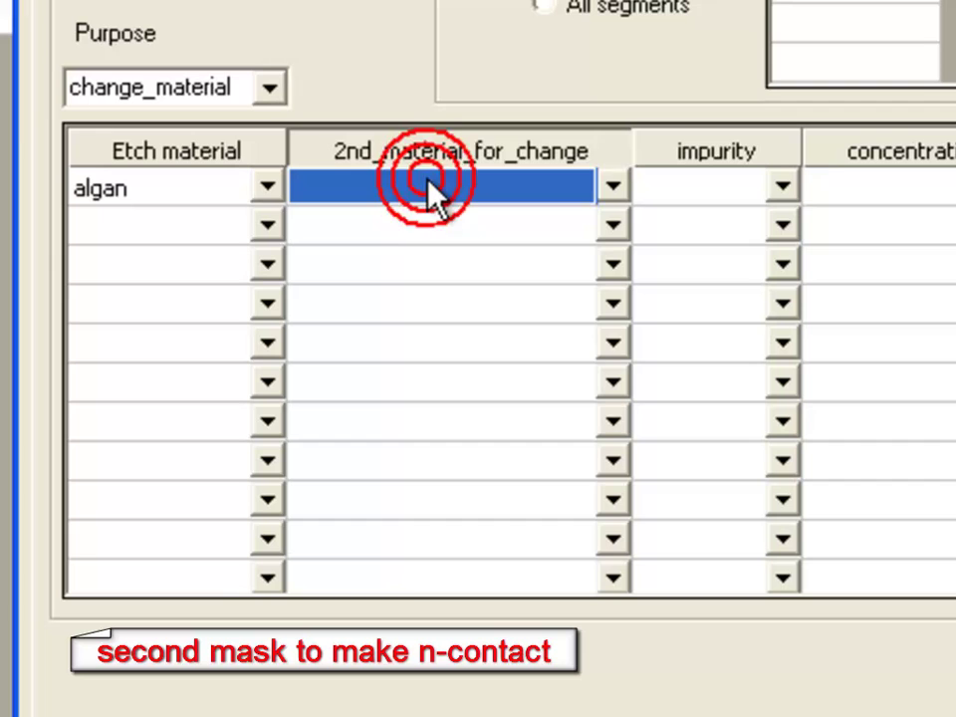
left_click(428, 181)
type("c")
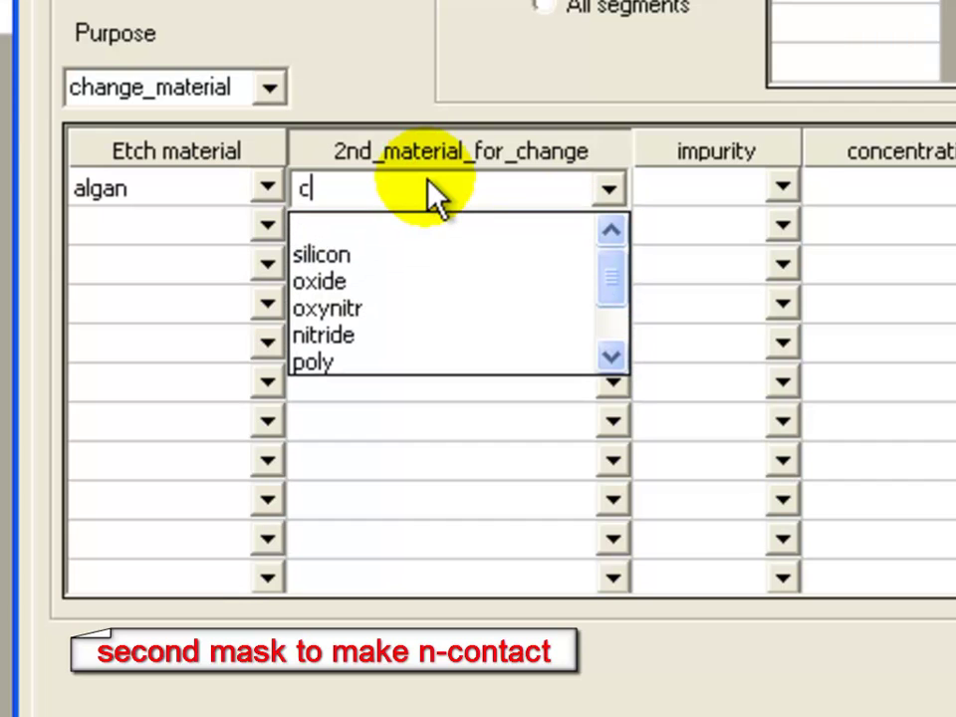
type("ontact_")
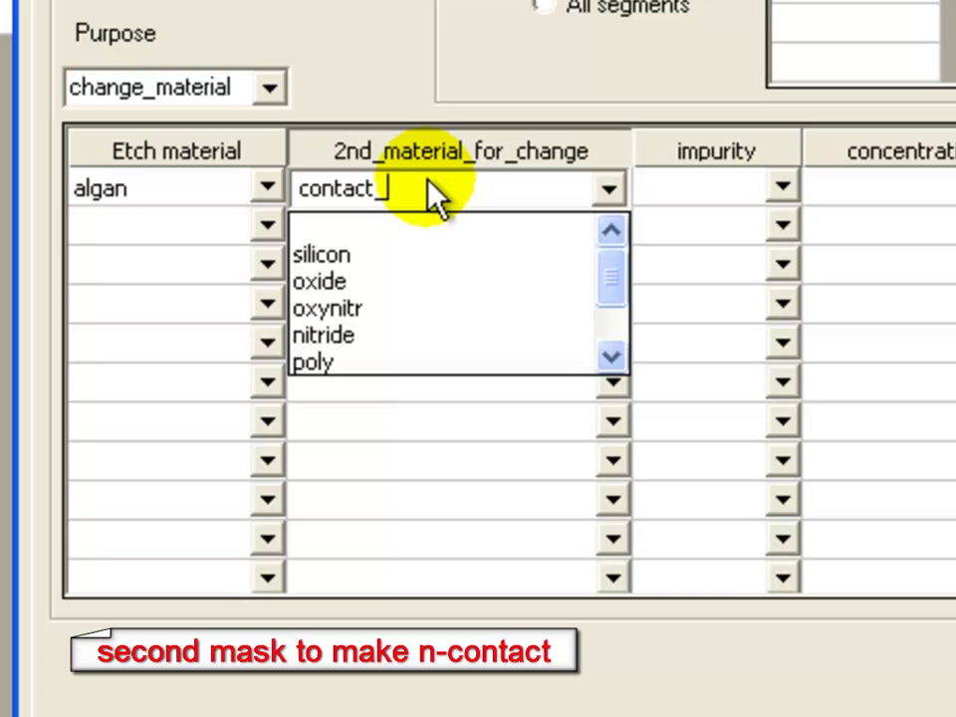
type("1")
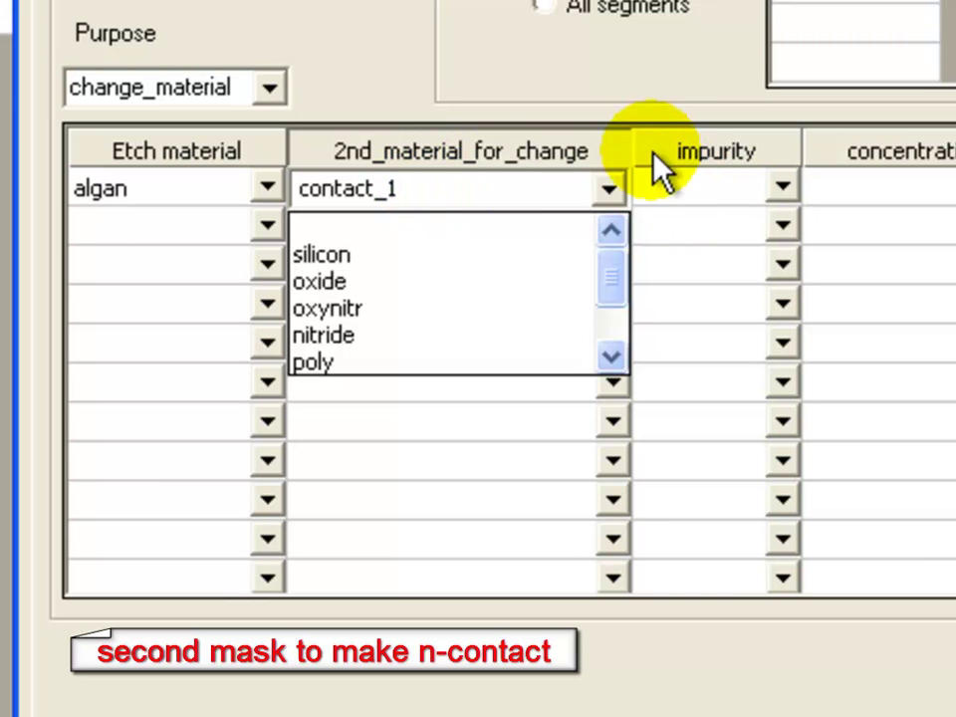
left_click(647, 114)
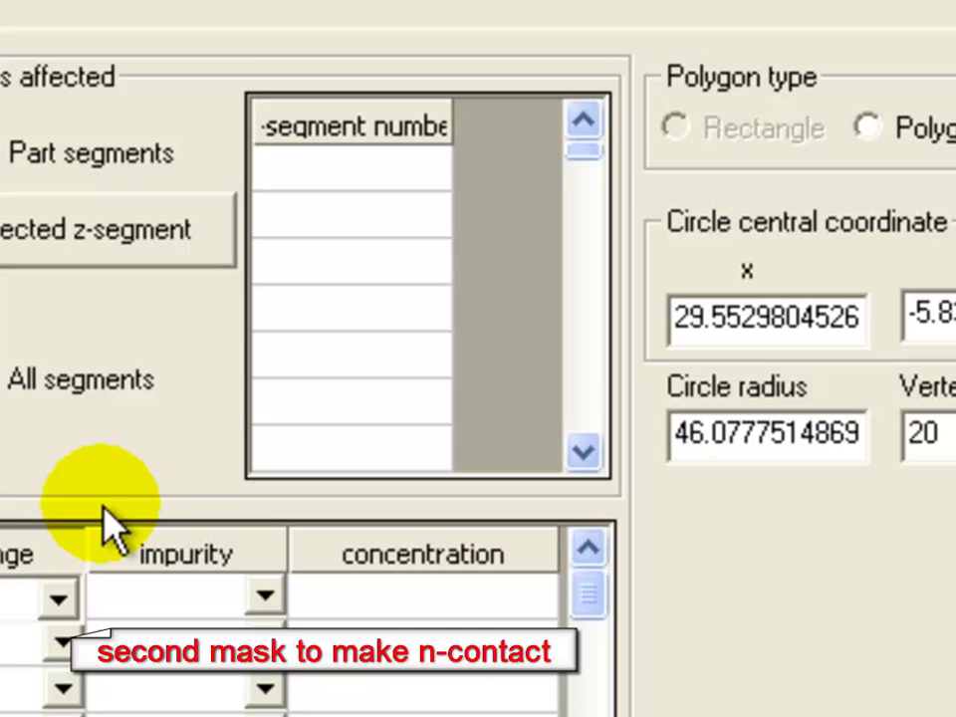
- Apply mask 2 to z-segment 7 as a circle at 0,0, radius 80, 30 vertices
left_click(335, 170)
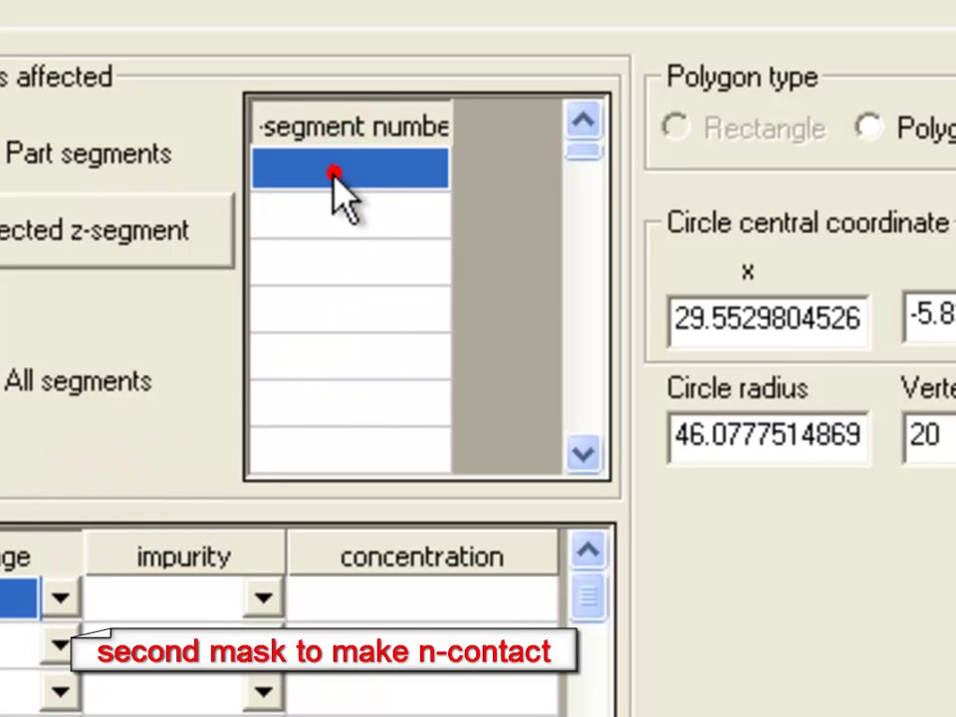
type("7")
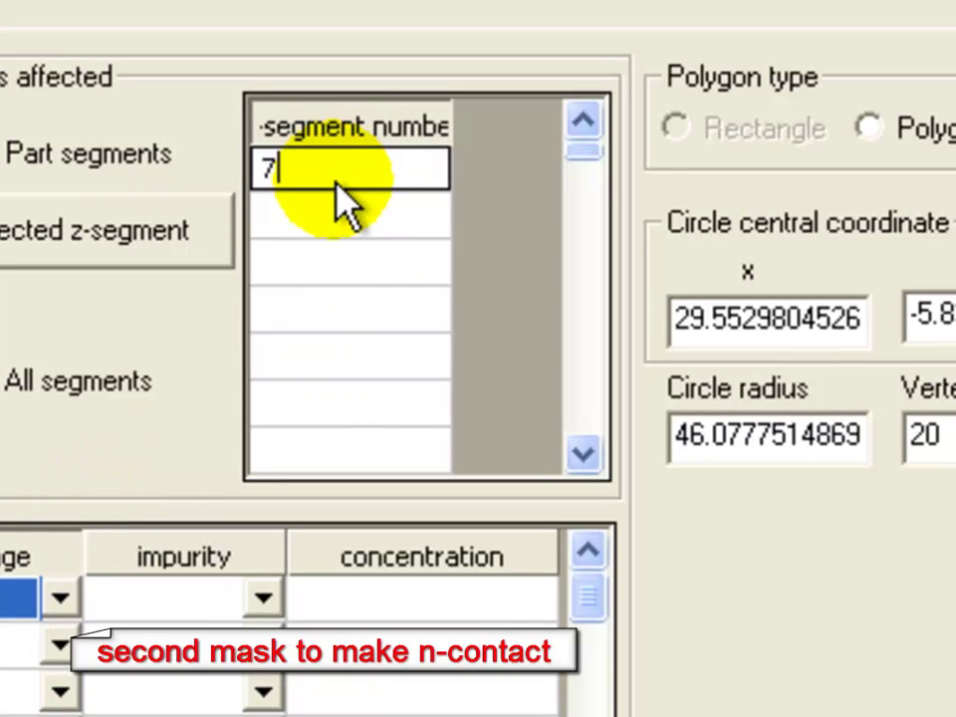
left_click(347, 219)
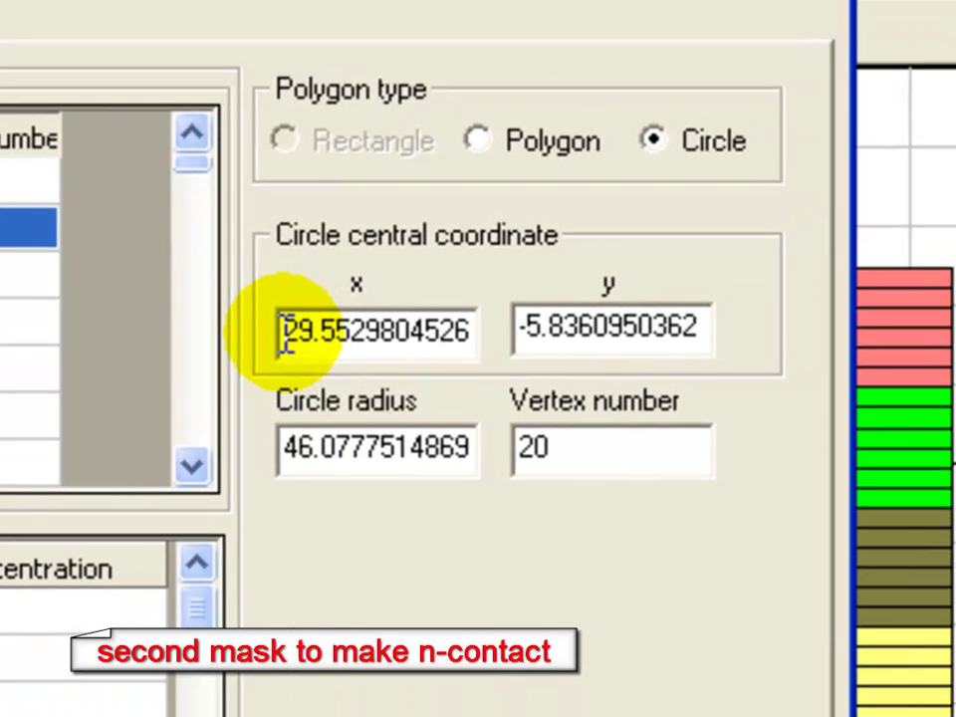
left_click_drag(284, 331, 608, 329)
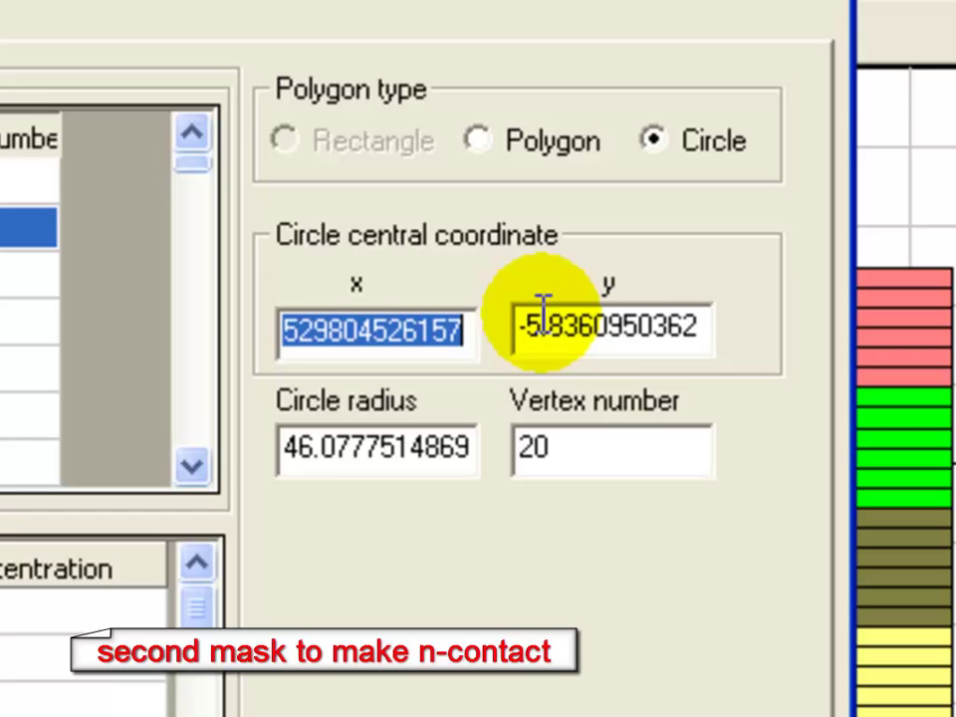
type("0")
key("Tab")
type("0")
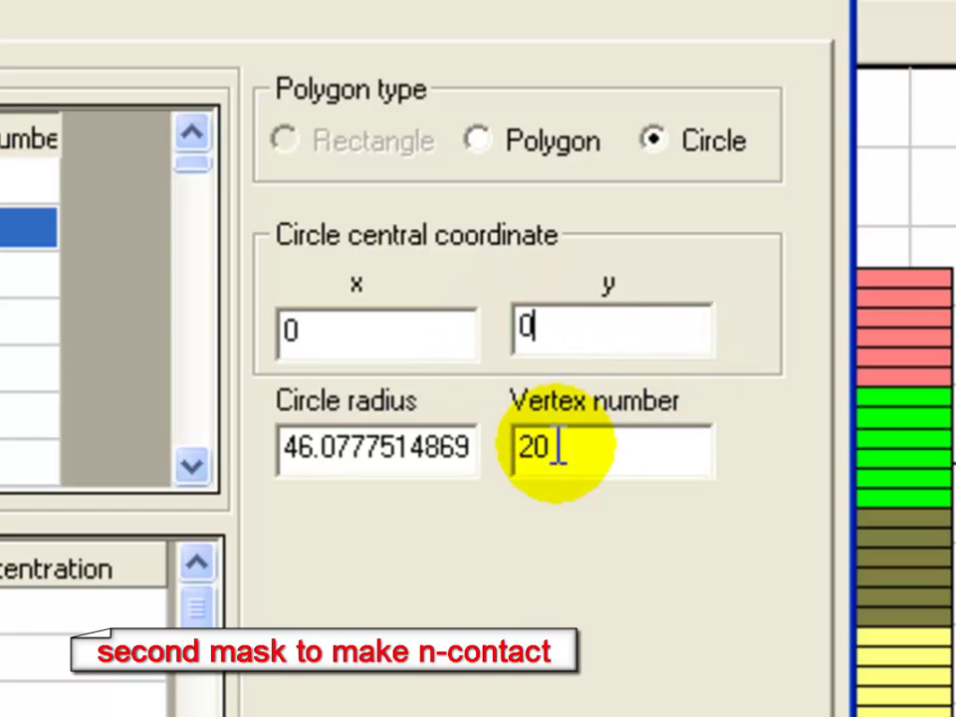
key("Tab")
type("80")
key("Tab")
type("30")
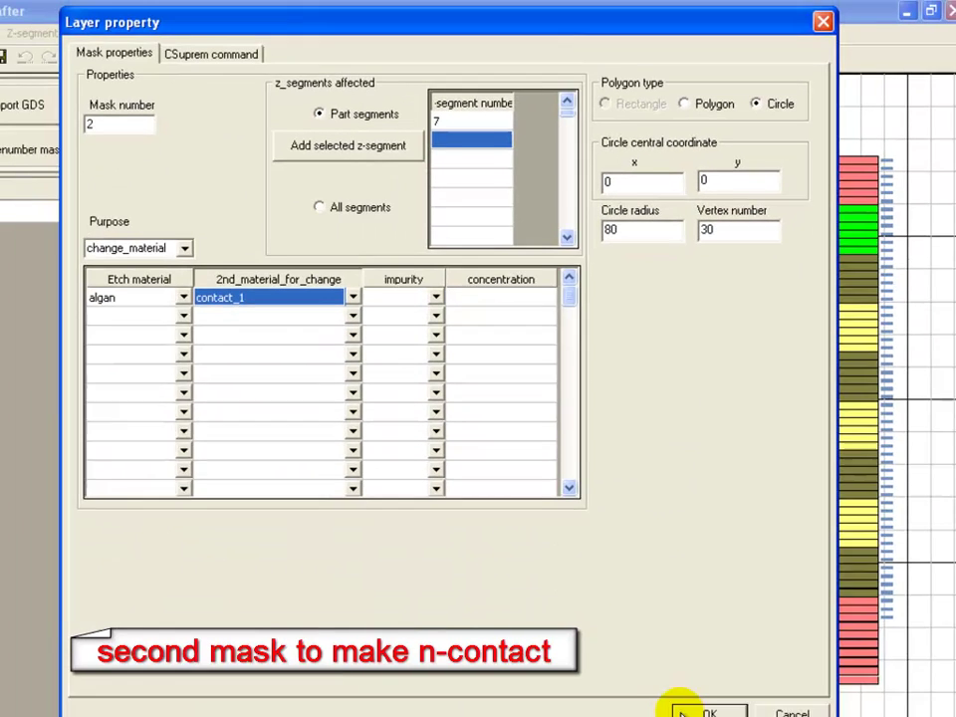
left_click(686, 699)
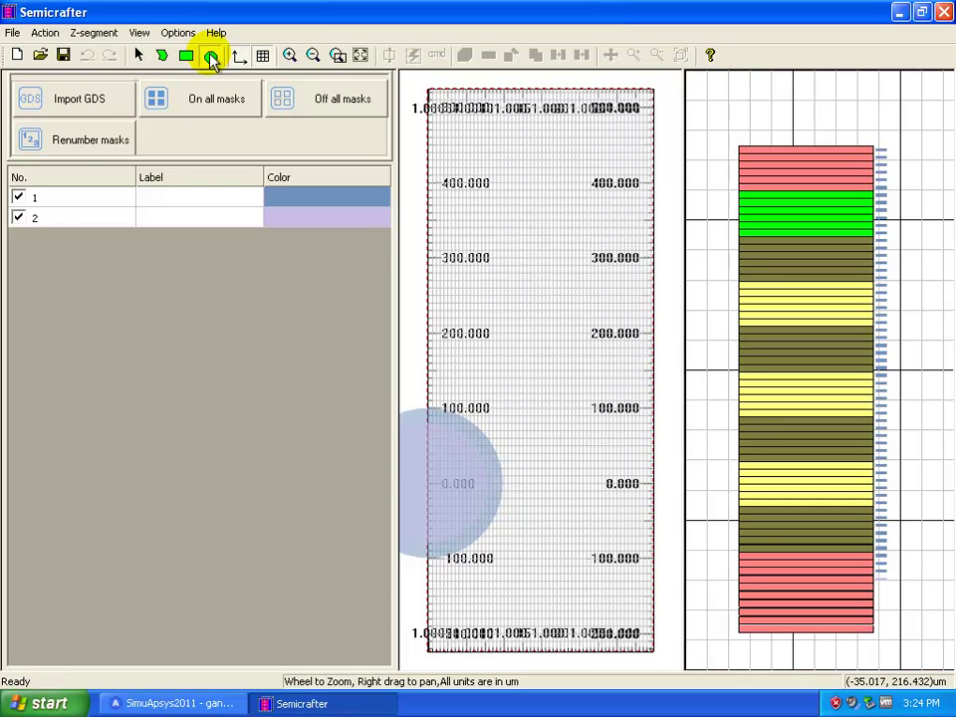
- Draw a third circle mask changing algan to contact_2 on z-segment 64
left_click_drag(538, 262, 627, 305)
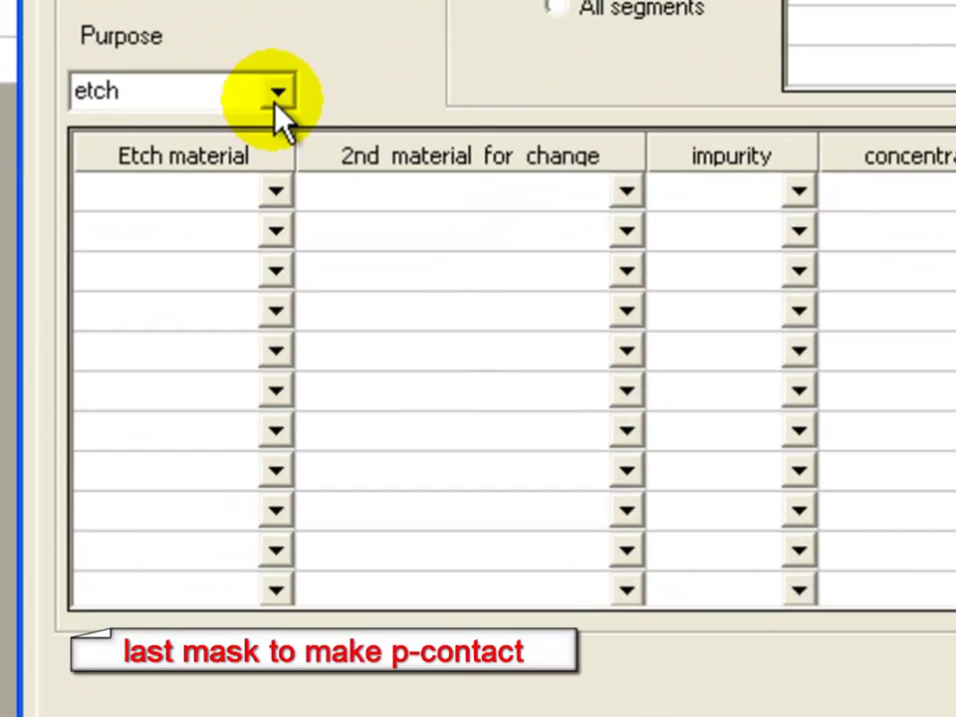
left_click(278, 92)
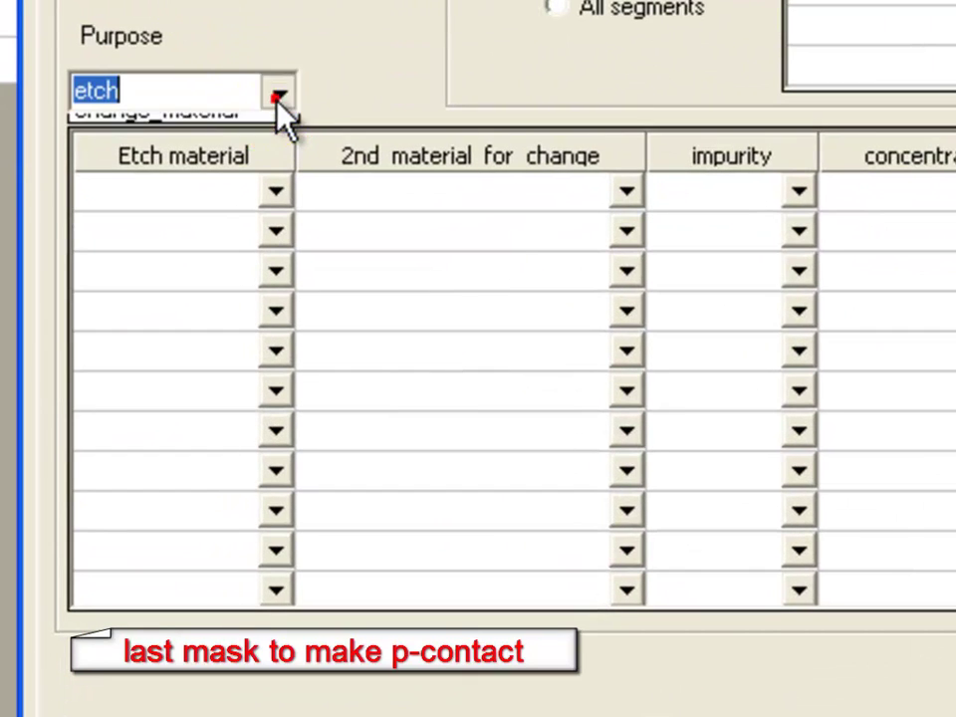
left_click(219, 158)
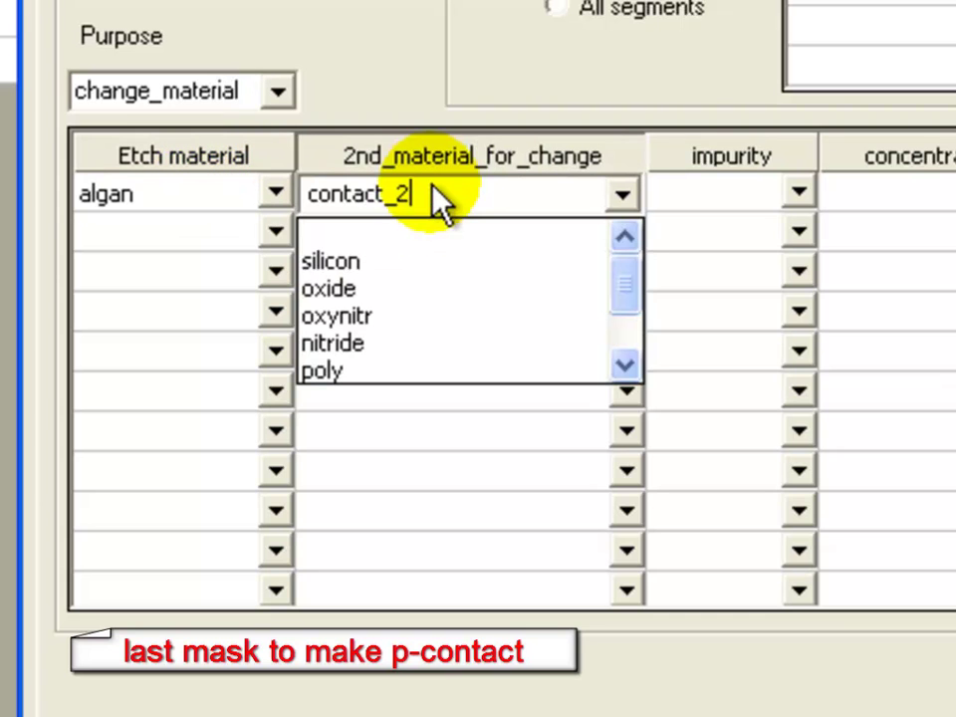
left_click(763, 34)
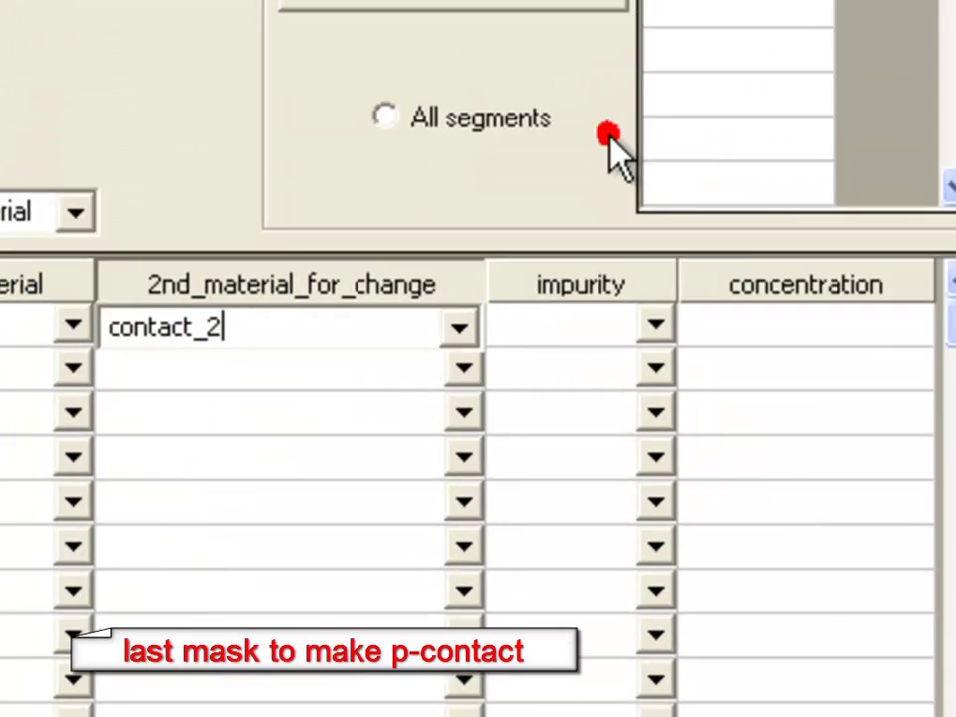
left_click(453, 108)
type("64")
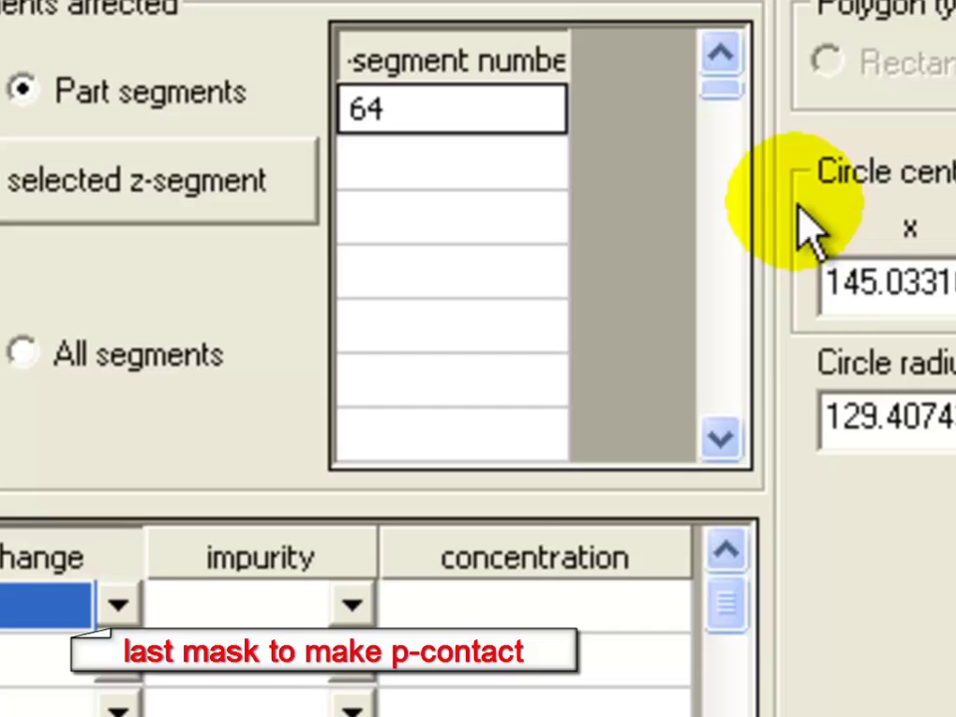
left_click(822, 280)
- Centre mask 3 at 150,150 with radius 100, confirm it, and close Semicrafter
left_click_drag(825, 279, 893, 282)
left_click_drag(267, 367, 433, 363)
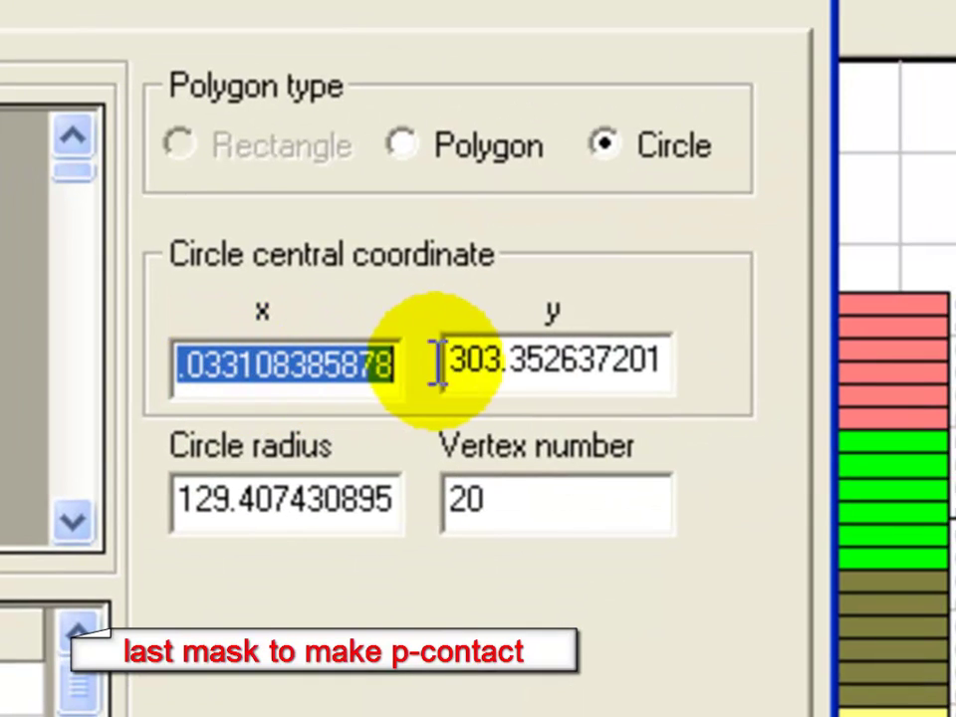
type("150")
key("Tab")
type("150")
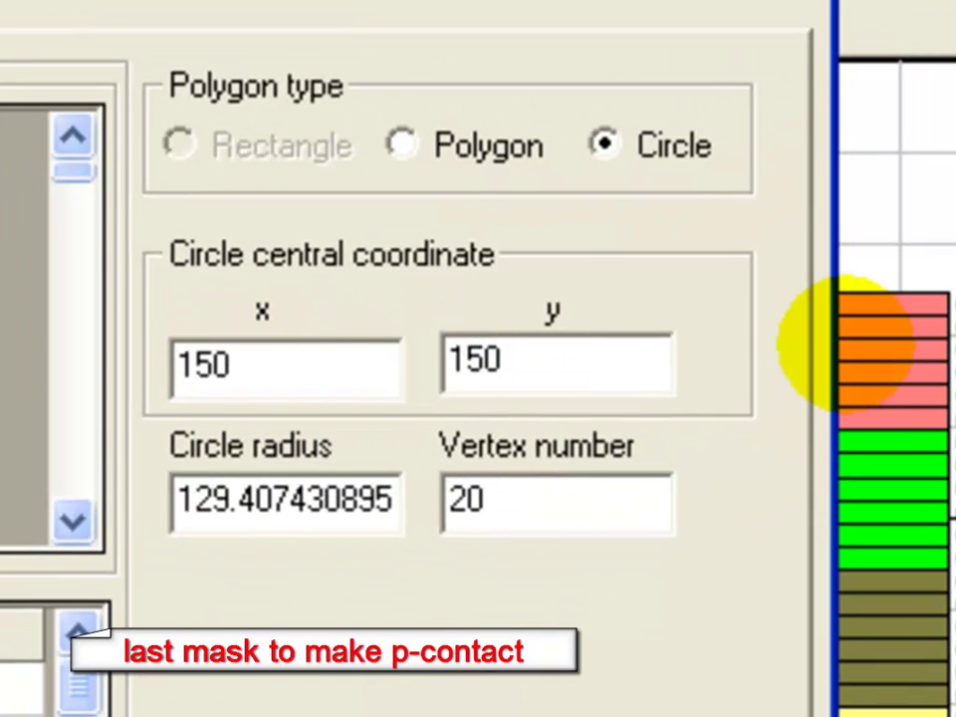
key("Tab")
type("100")
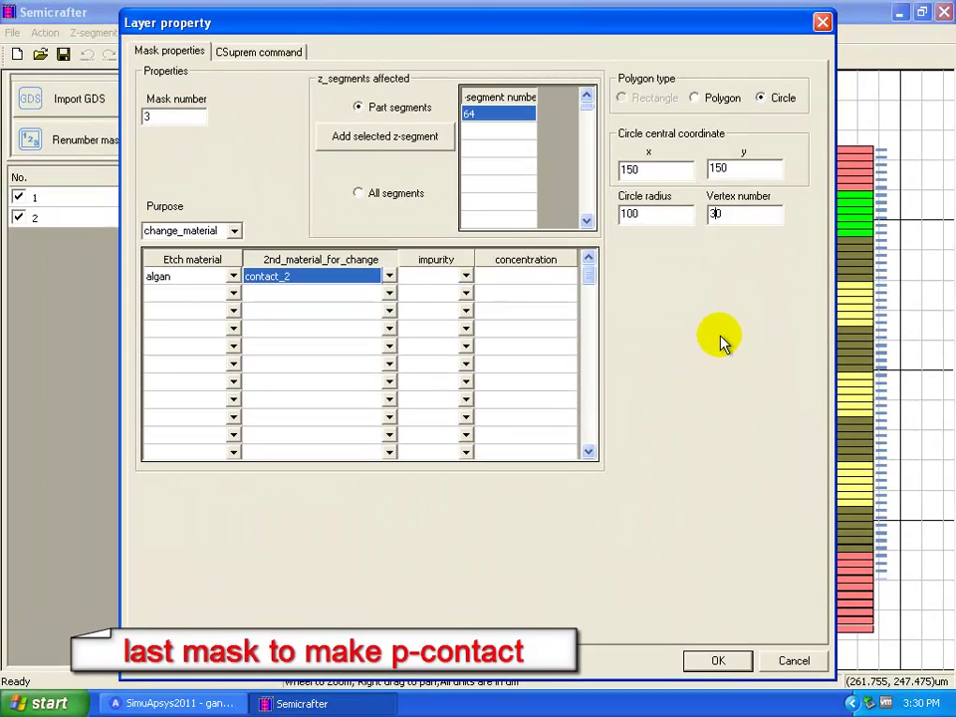
left_click(700, 664)
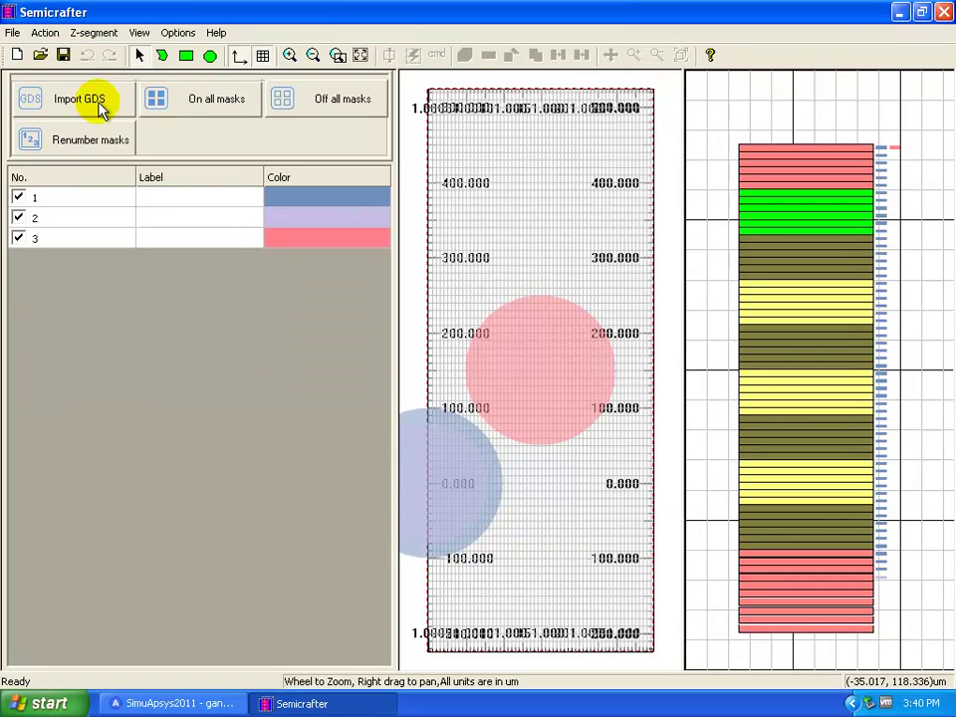
left_click(901, 14)
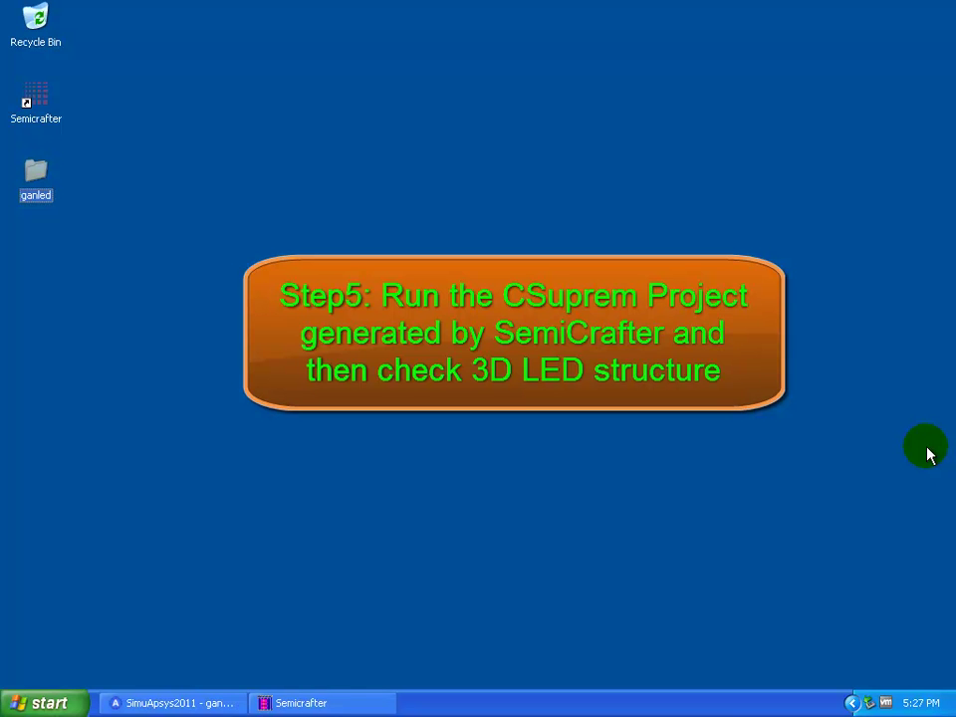
- Launch SimuCSuprem.exe from Start > All Programs > Csuprem
left_click(70, 704)
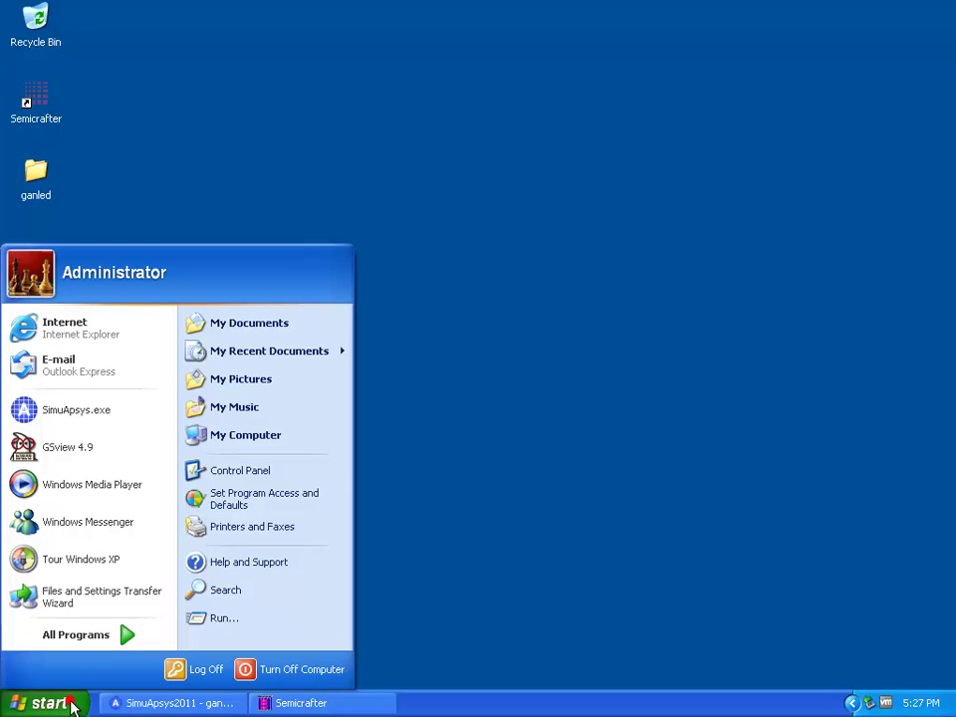
mouse_move(96, 620)
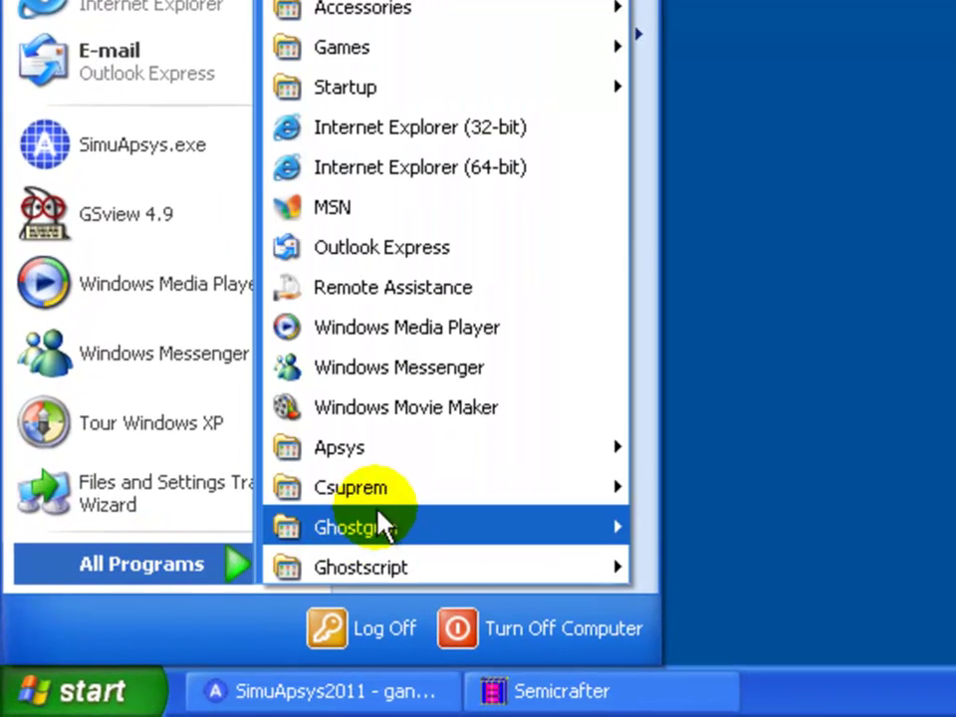
mouse_move(398, 498)
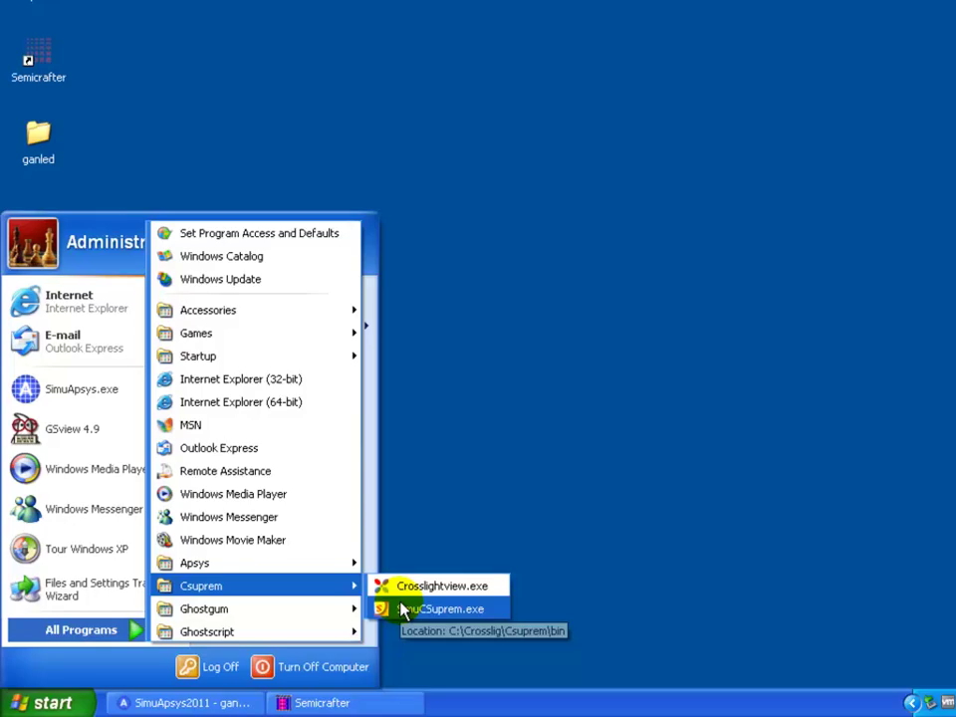
left_click(702, 525)
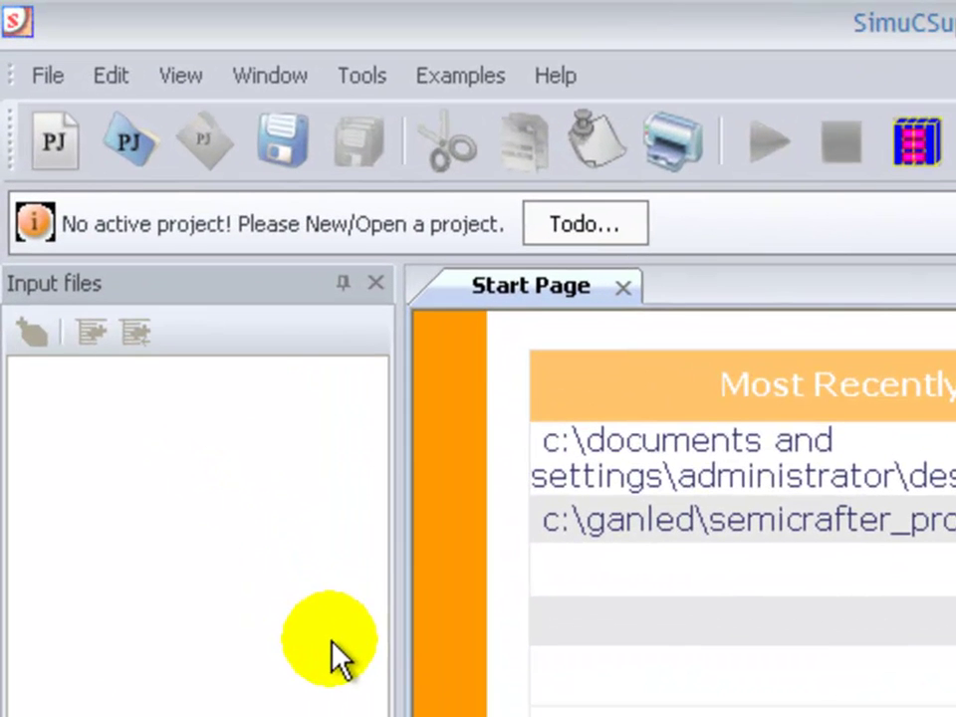
- Open main.in from Desktop > ganled > SemiCrafter_Project in the editor
left_click(139, 151)
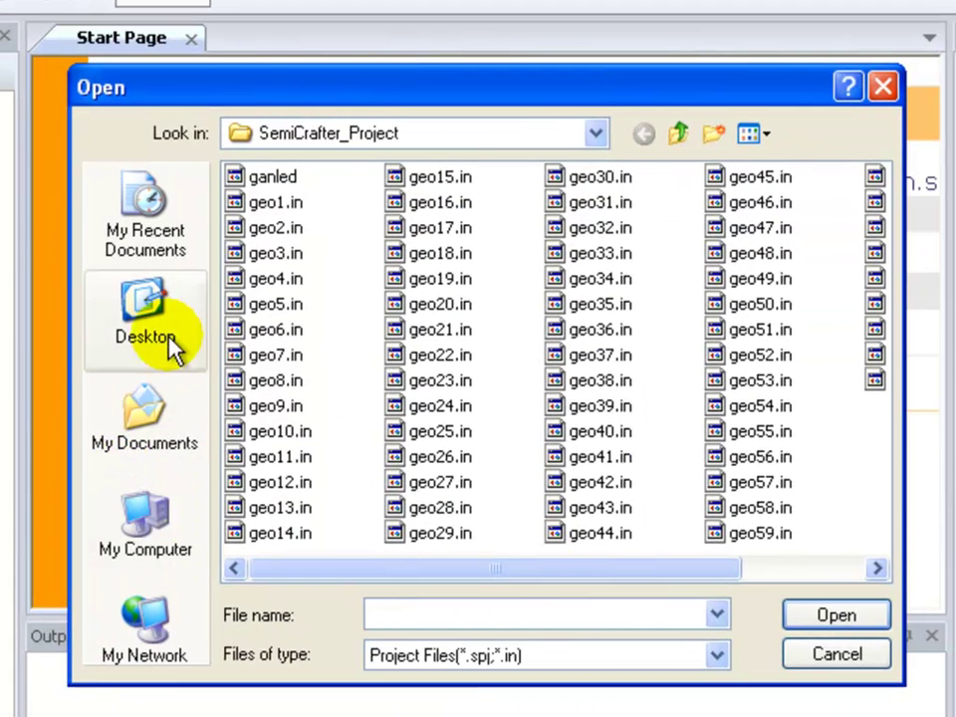
left_click(147, 329)
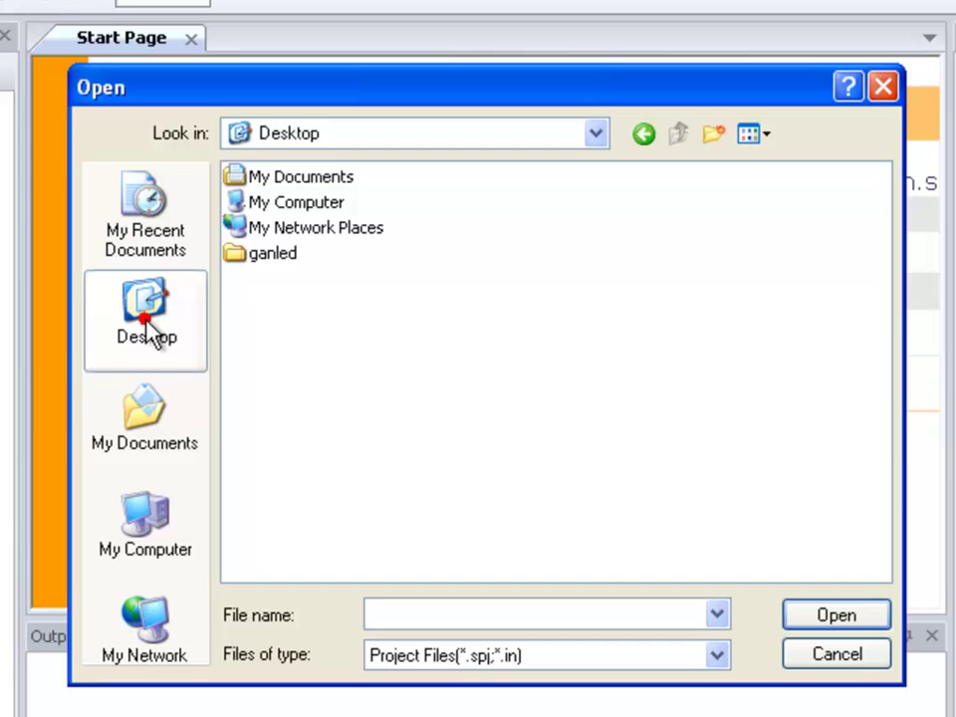
double_click(264, 257)
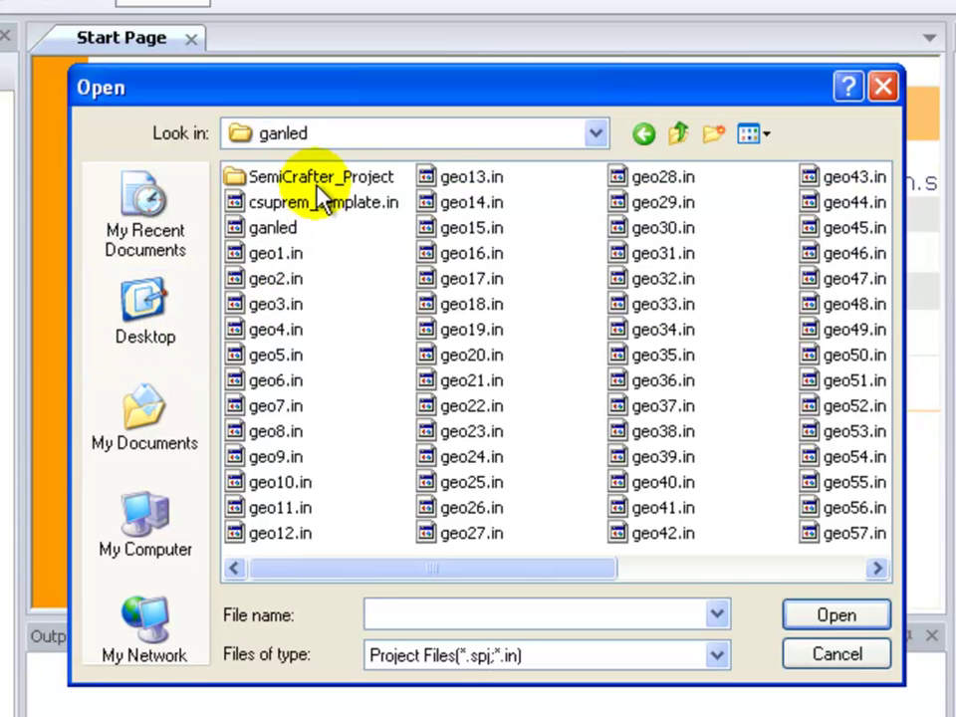
double_click(321, 179)
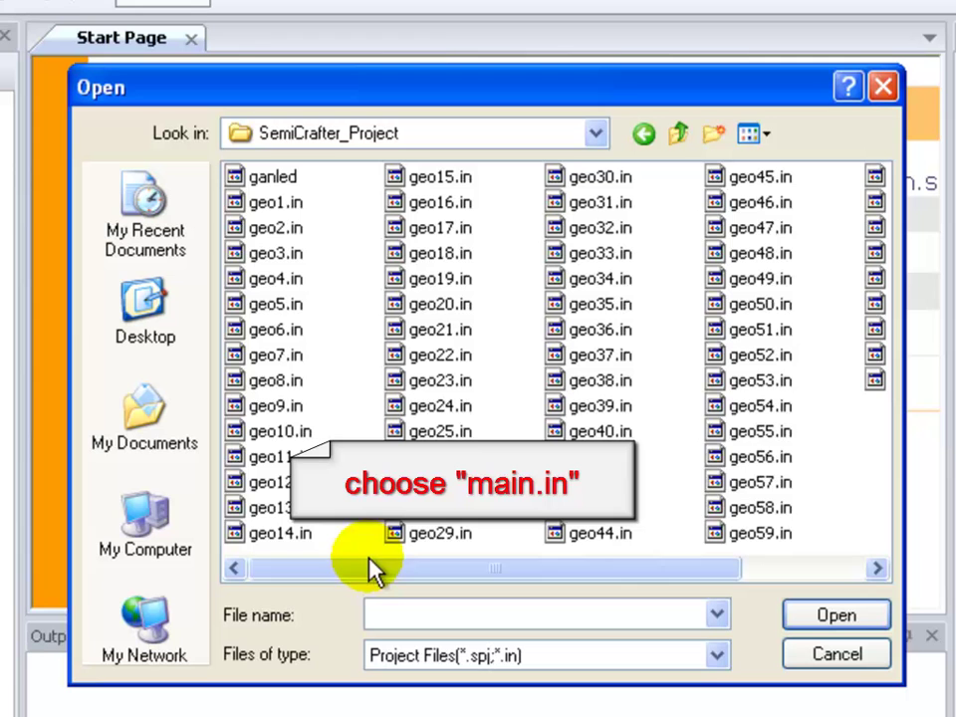
left_click_drag(363, 569, 613, 576)
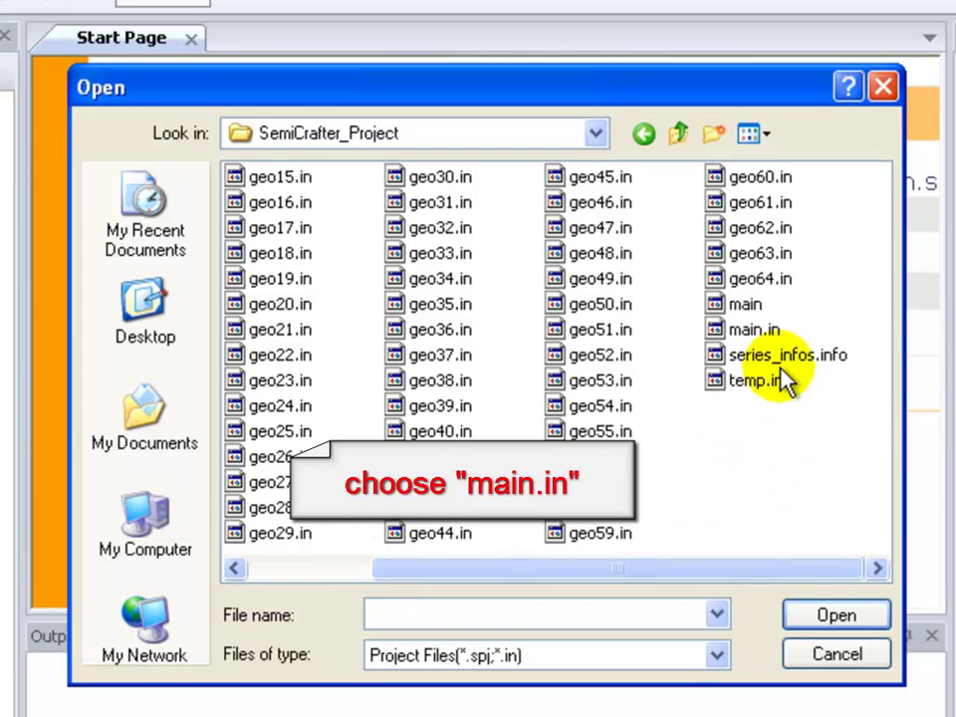
left_click(753, 331)
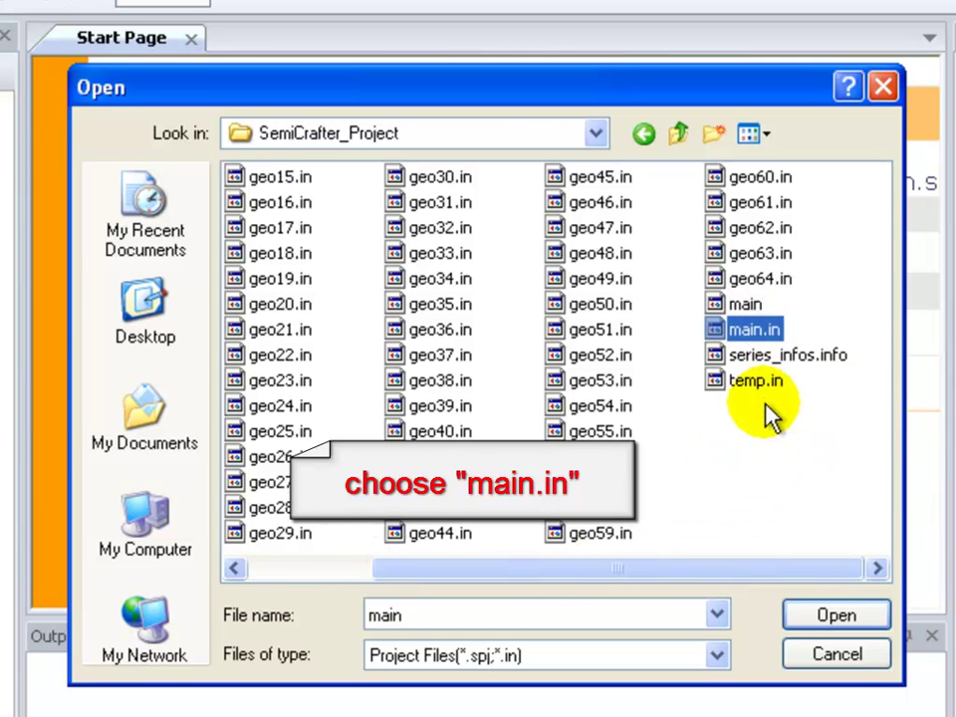
left_click(830, 617)
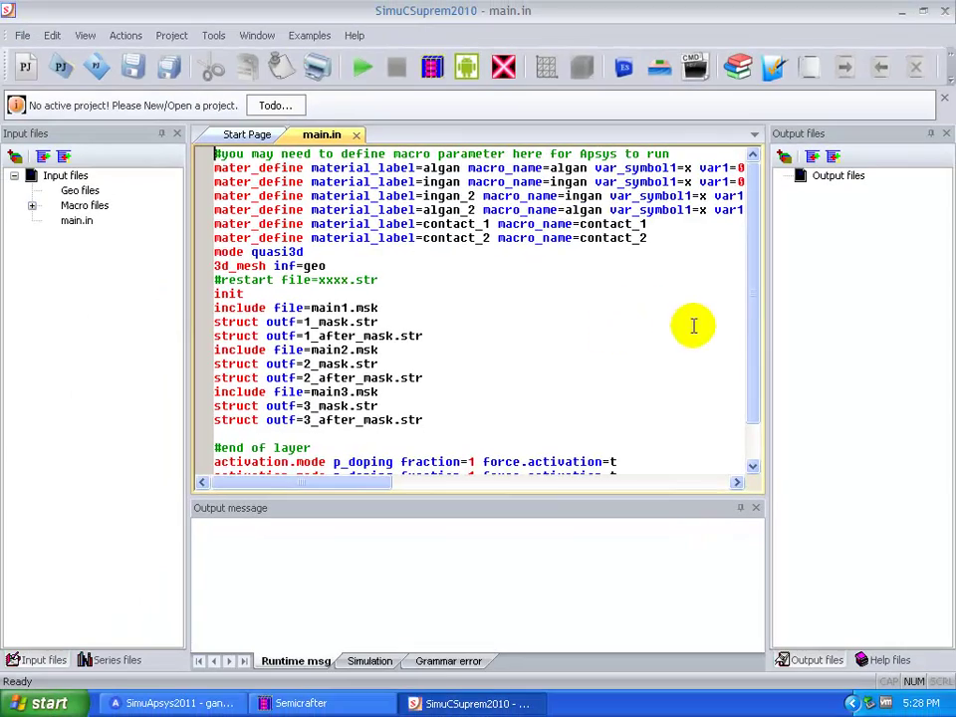
- Edit the export line in its command wizard, setting outfile to ganled.aps
left_click_drag(754, 299, 754, 416)
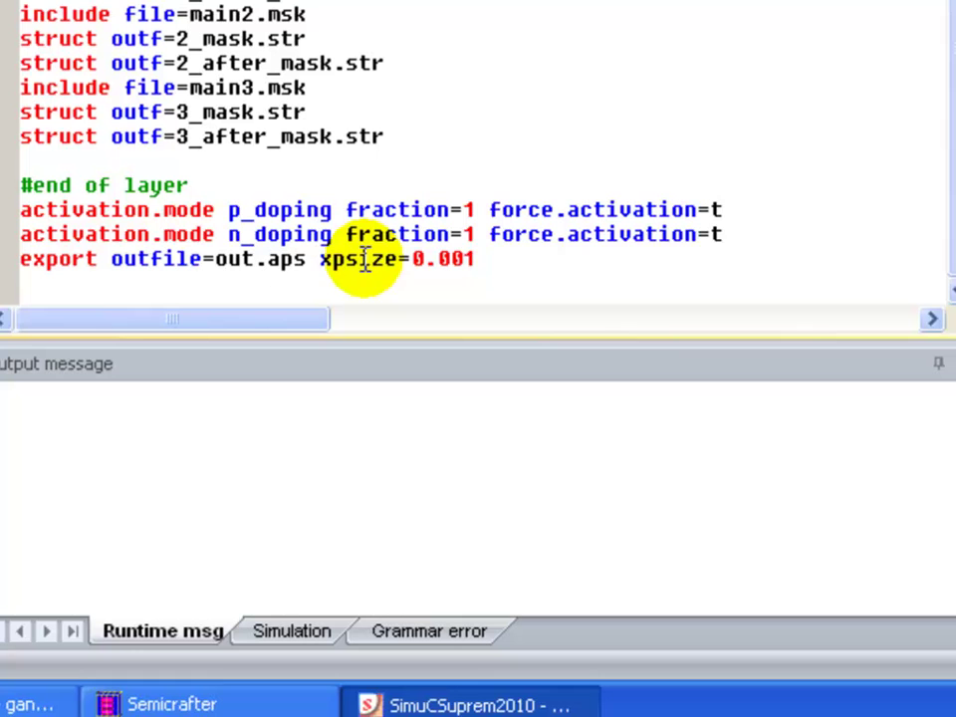
left_click(412, 447)
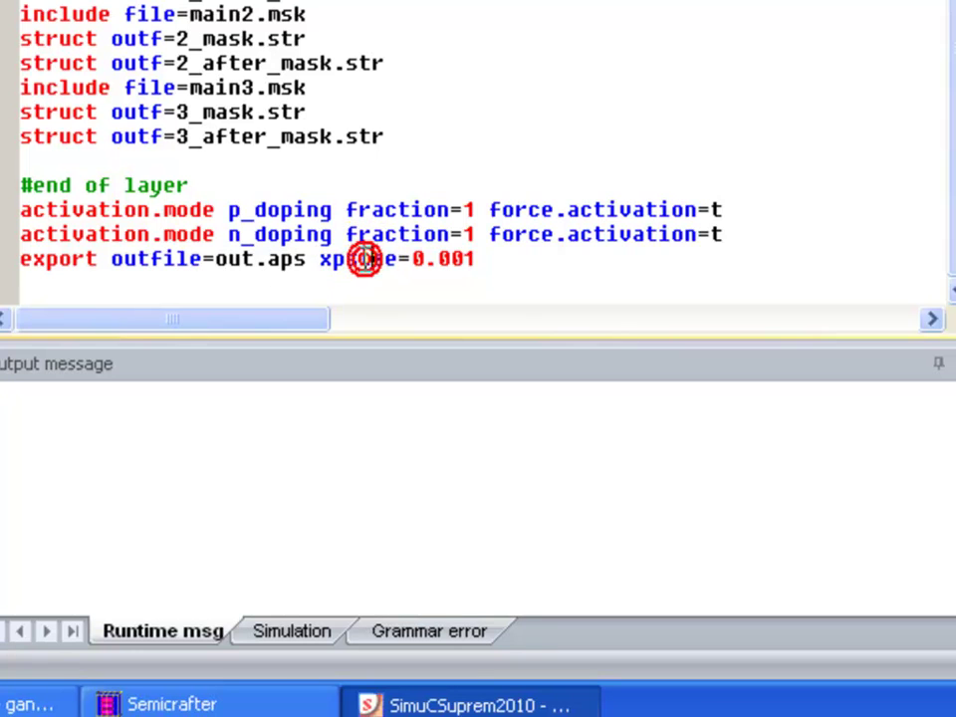
right_click(439, 263)
left_click(532, 434)
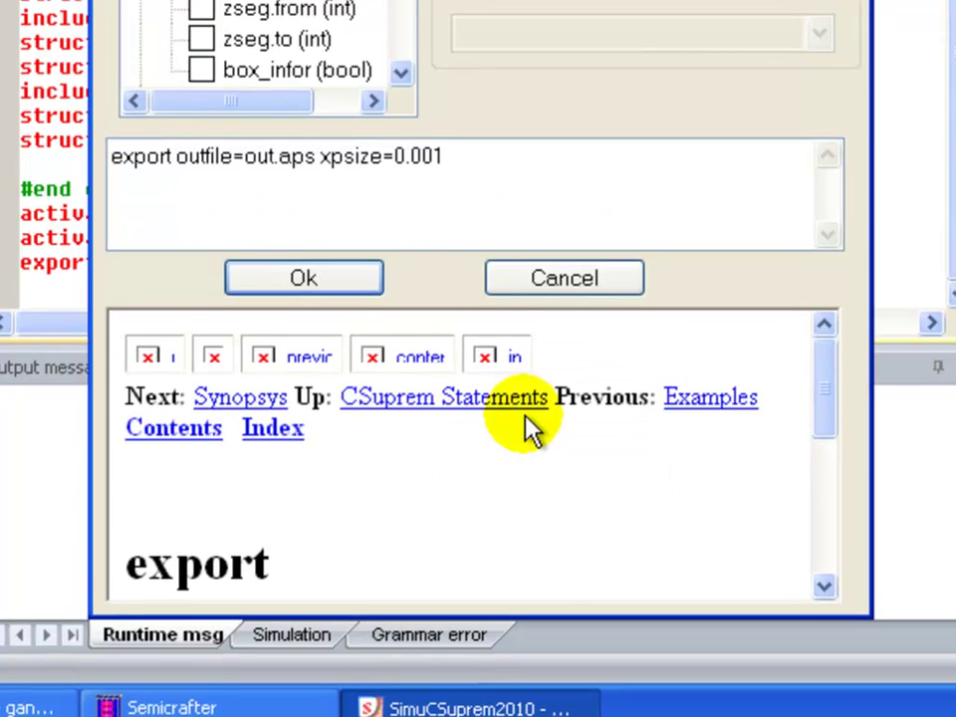
left_click(249, 206)
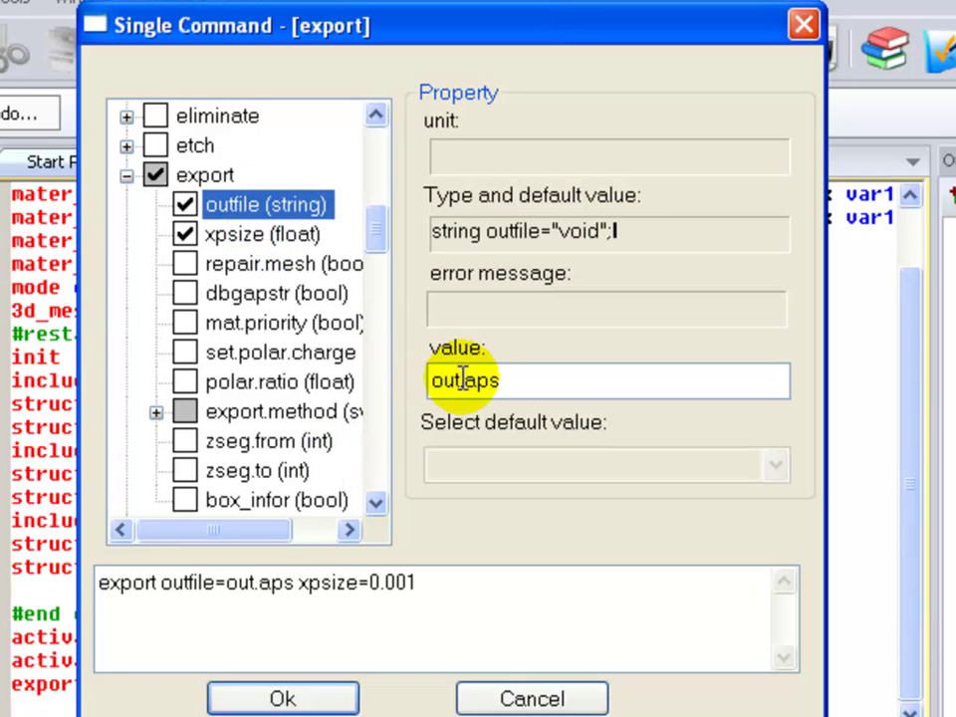
double_click(462, 379)
type("ganled")
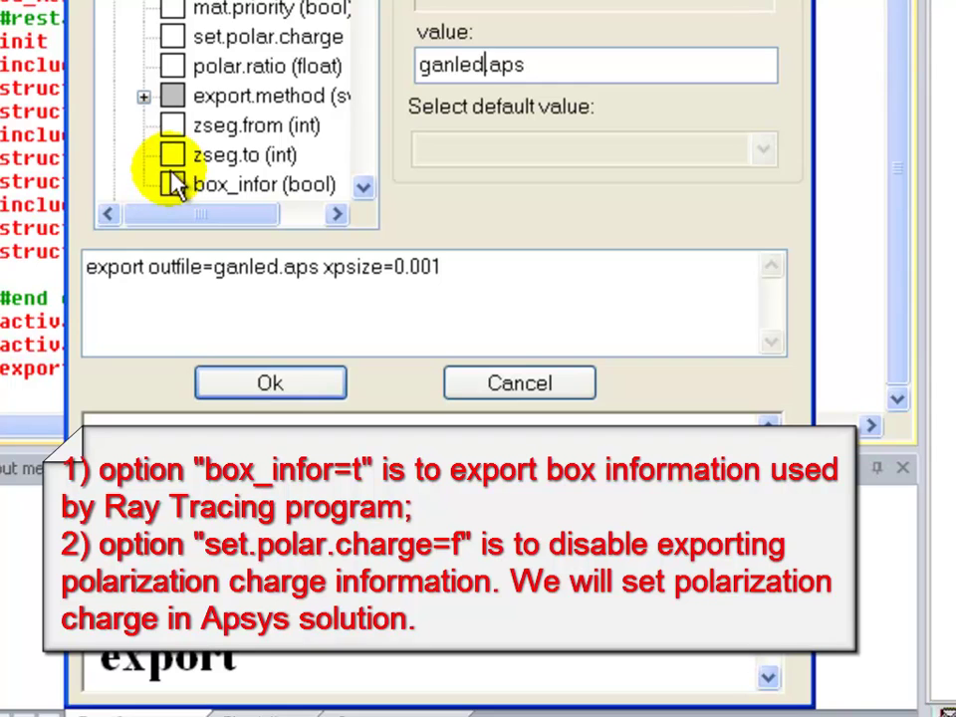
- Enable set.polar.charge as false and box_infor as true, then insert the export command
left_click(171, 43)
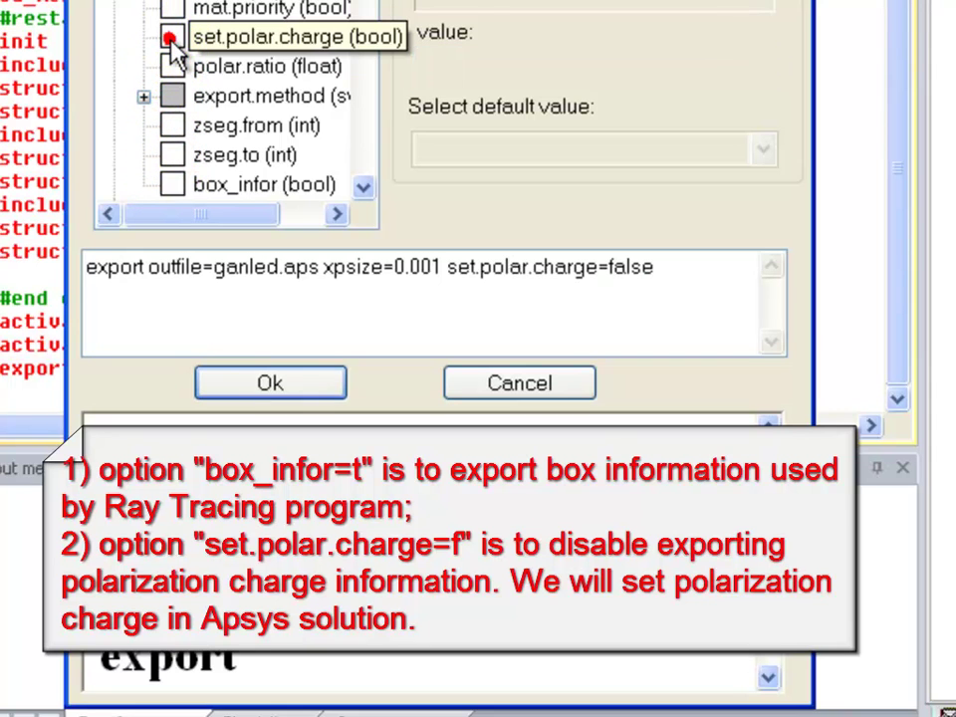
left_click(171, 44)
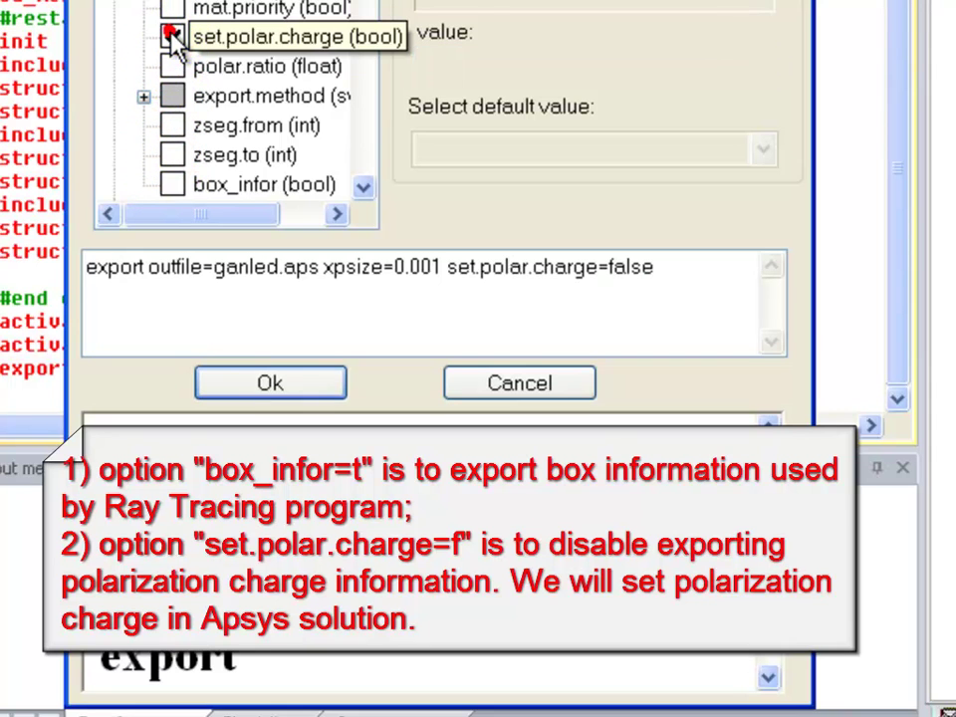
double_click(614, 264)
left_click_drag(683, 265, 597, 264)
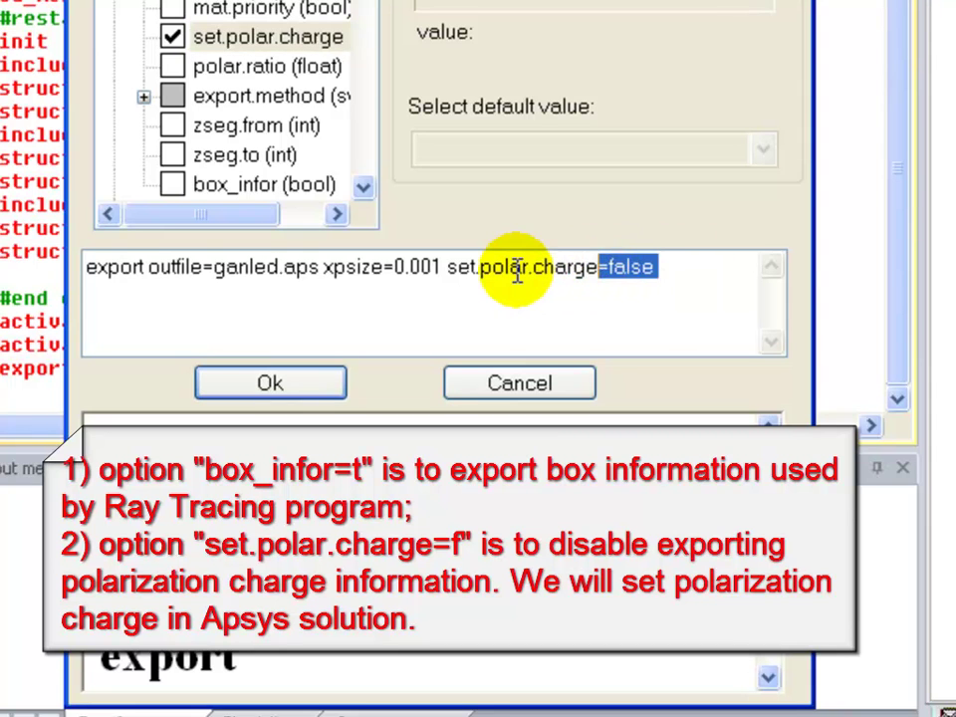
left_click(179, 189)
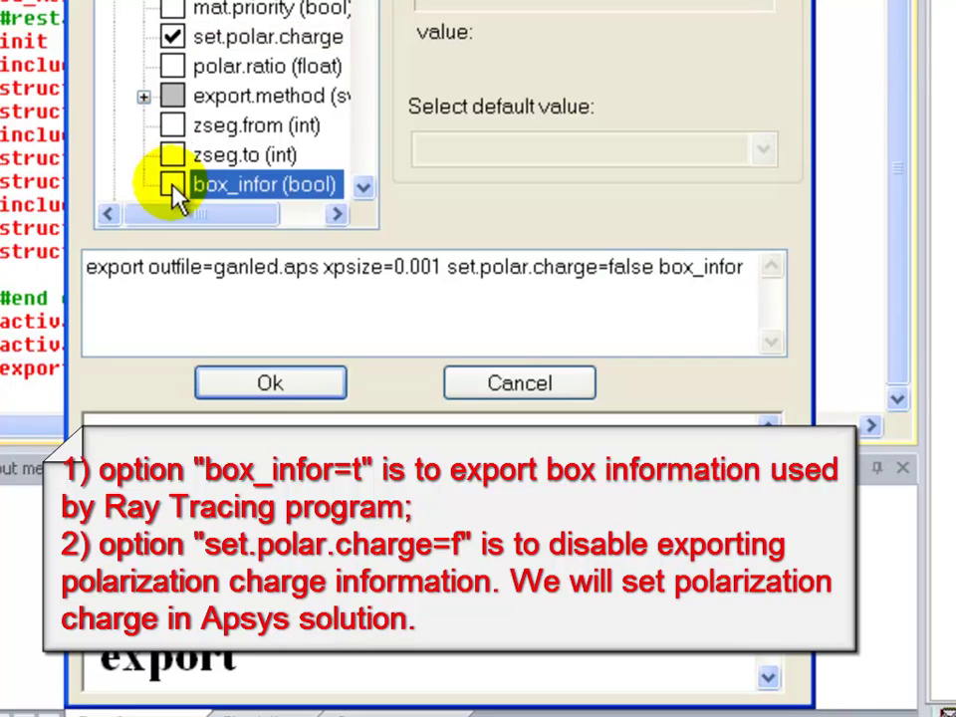
left_click(175, 196)
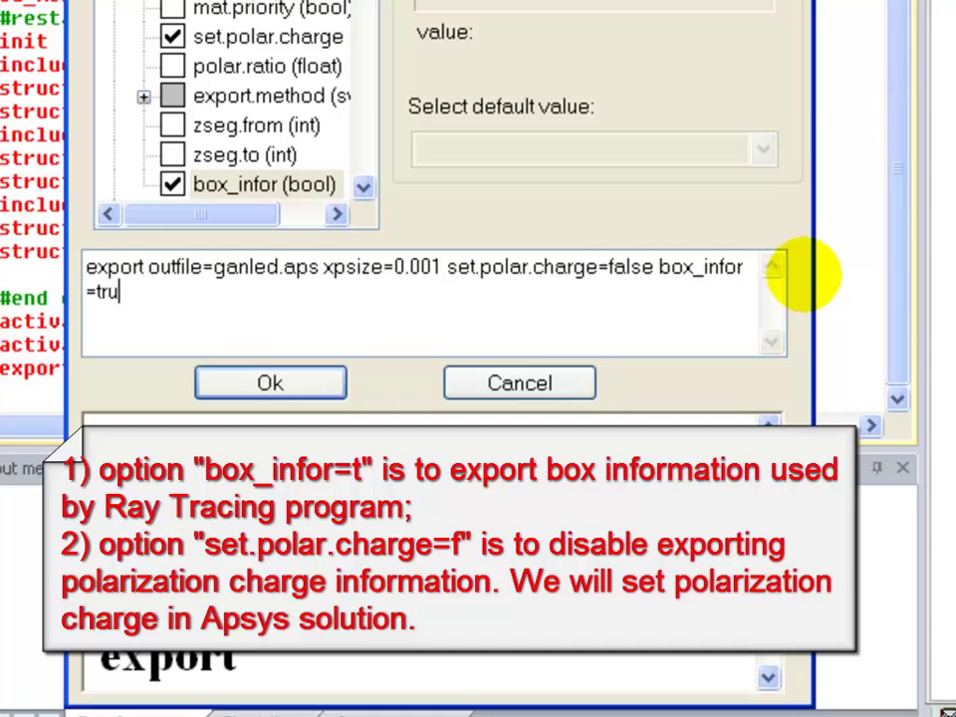
left_click(231, 382)
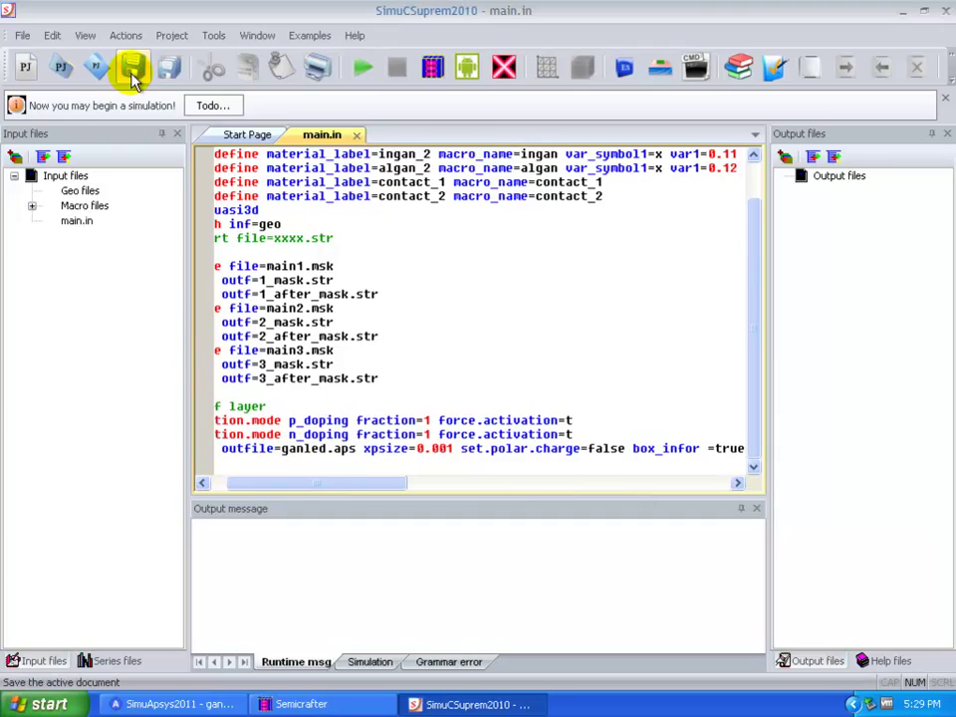
- Save main.in, simulate it, and save the project as main
left_click(132, 79)
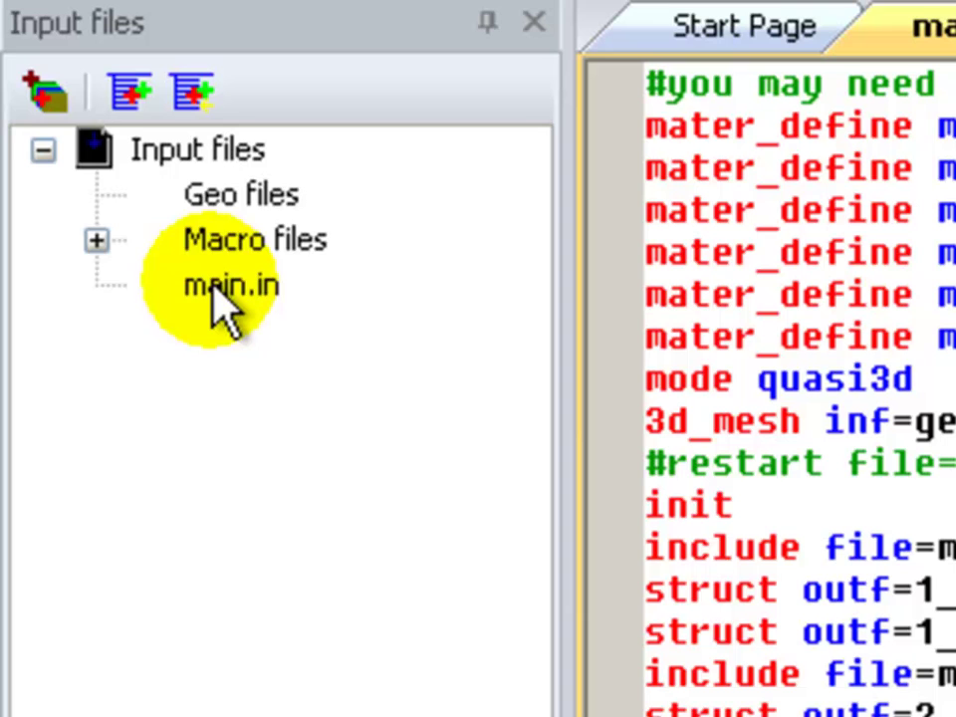
right_click(71, 220)
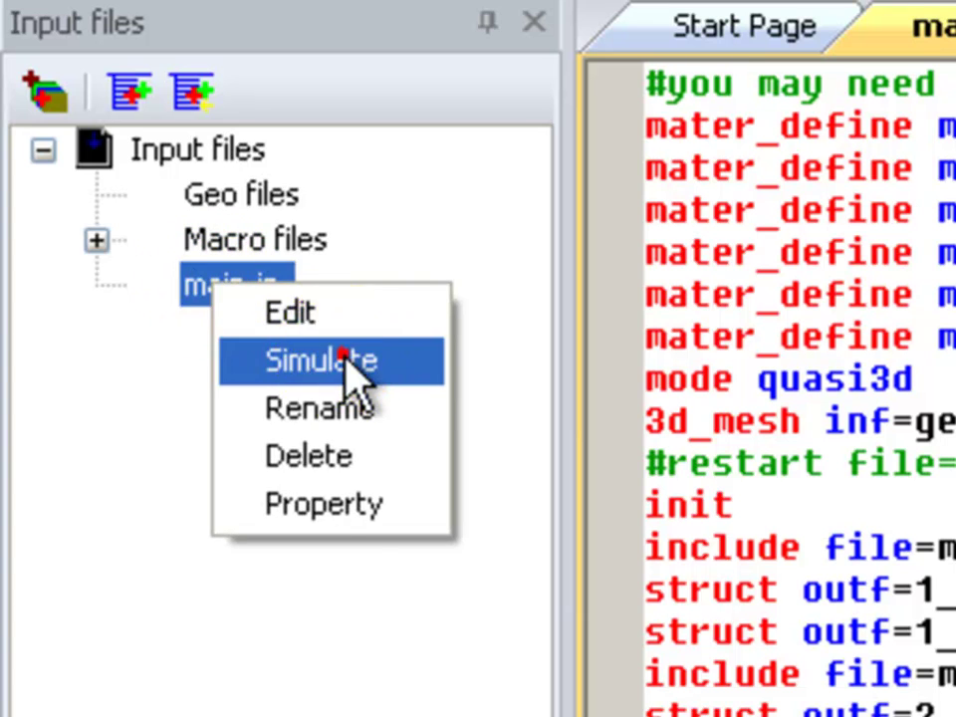
left_click(342, 360)
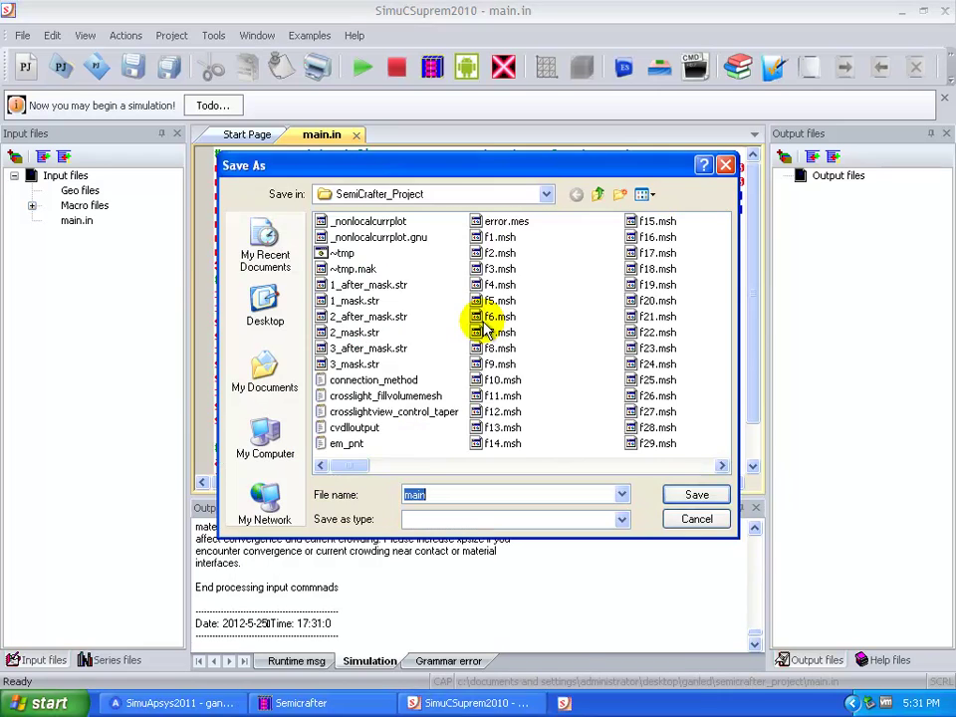
left_click(689, 495)
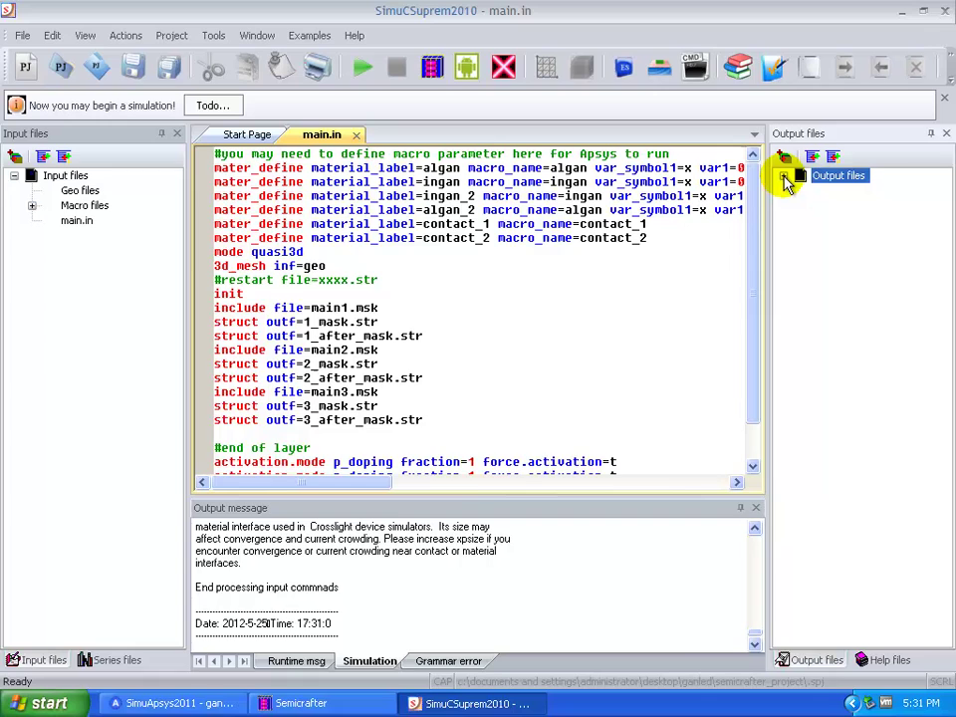
- Open the output file 3_after_mask.str with CrosslightView
left_click(783, 177)
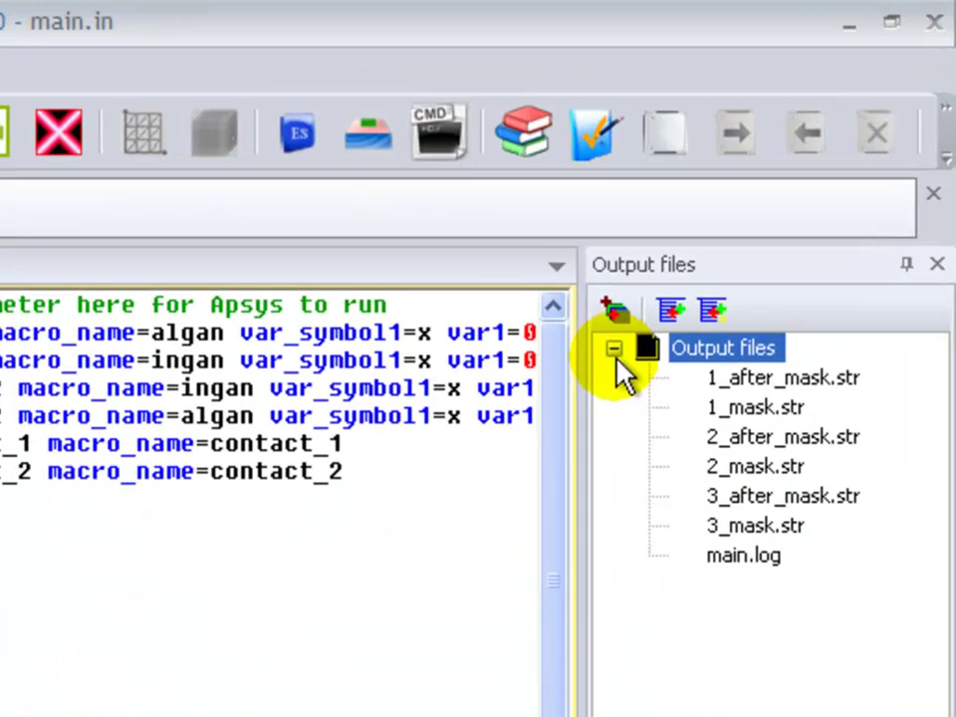
left_click(877, 252)
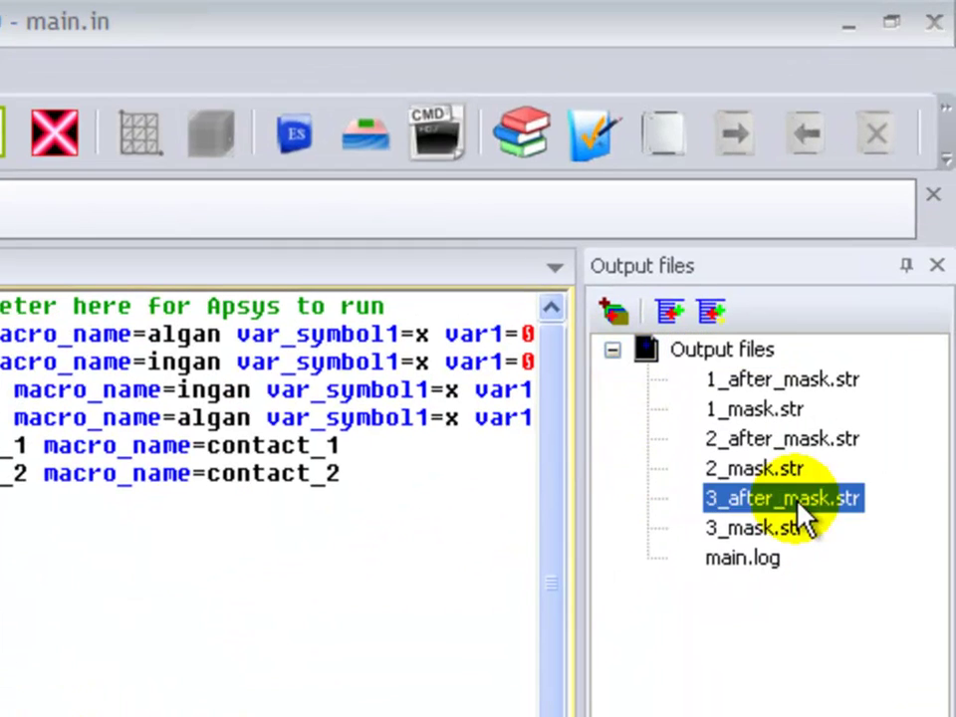
right_click(798, 503)
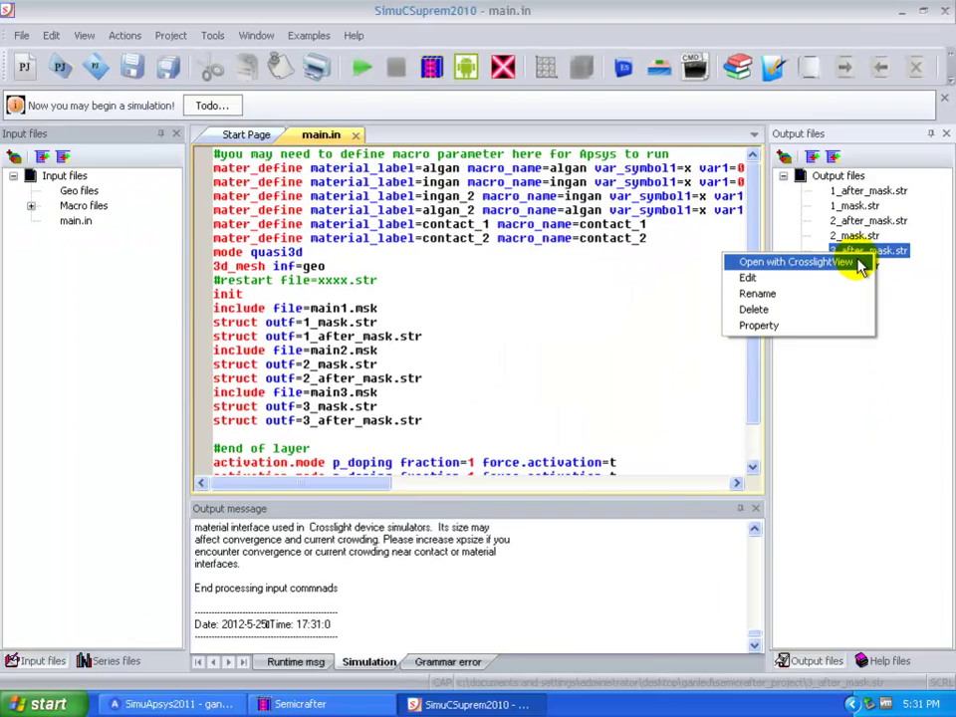
left_click(765, 519)
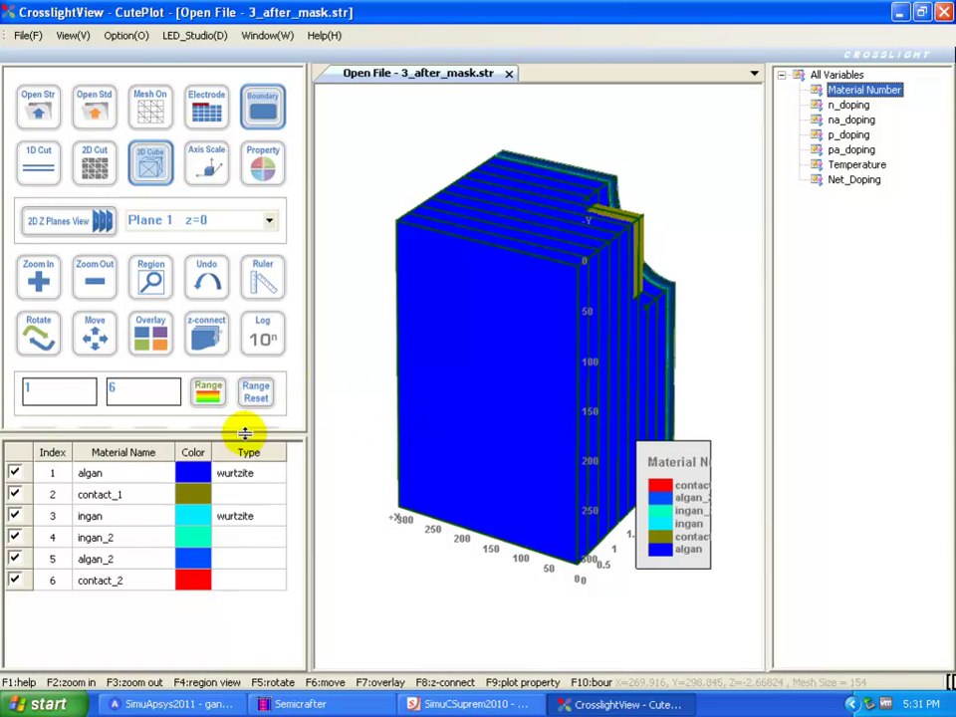
- Move the legend, widen the plot, and rotate the device to show the red contact face
left_click_drag(668, 466, 735, 466)
left_click_drag(775, 400, 832, 384)
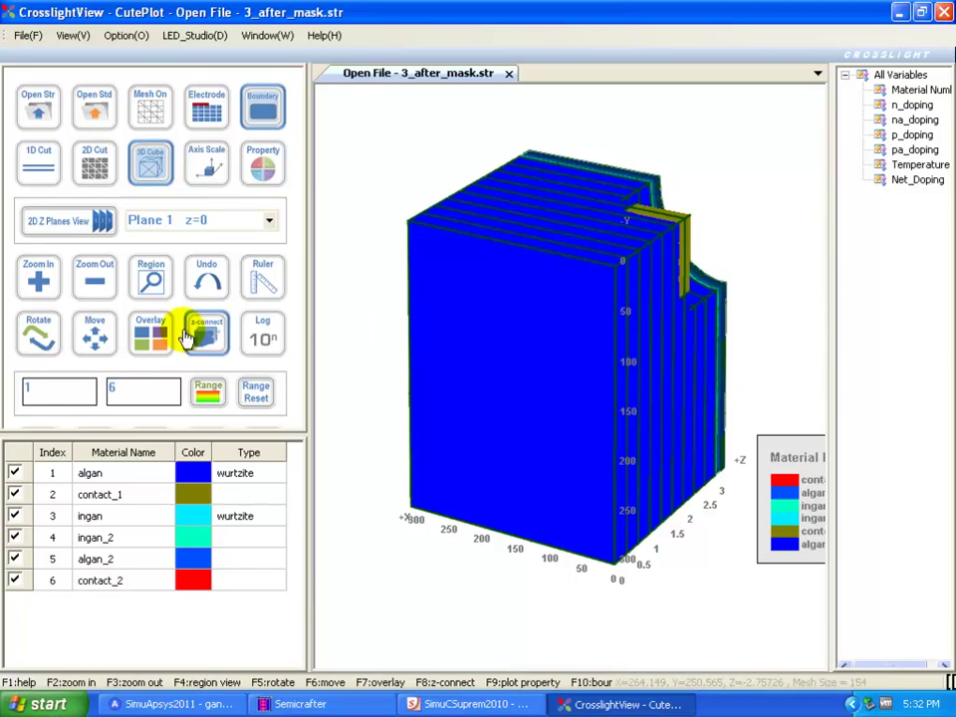
left_click(58, 339)
left_click(43, 337)
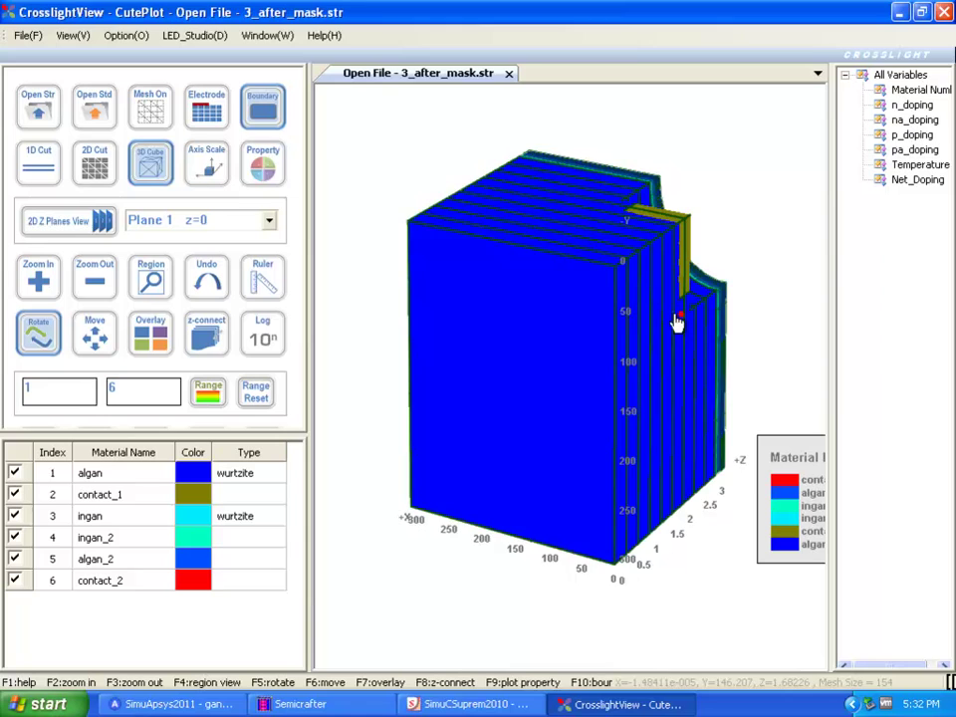
left_click_drag(676, 322, 336, 258)
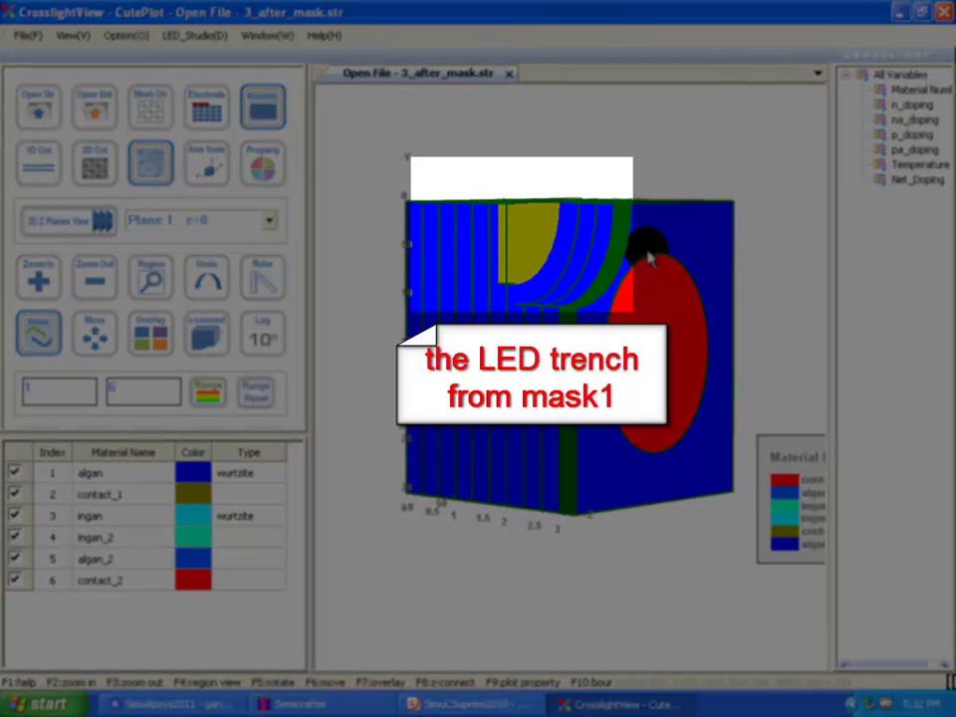
left_click_drag(520, 389, 525, 396)
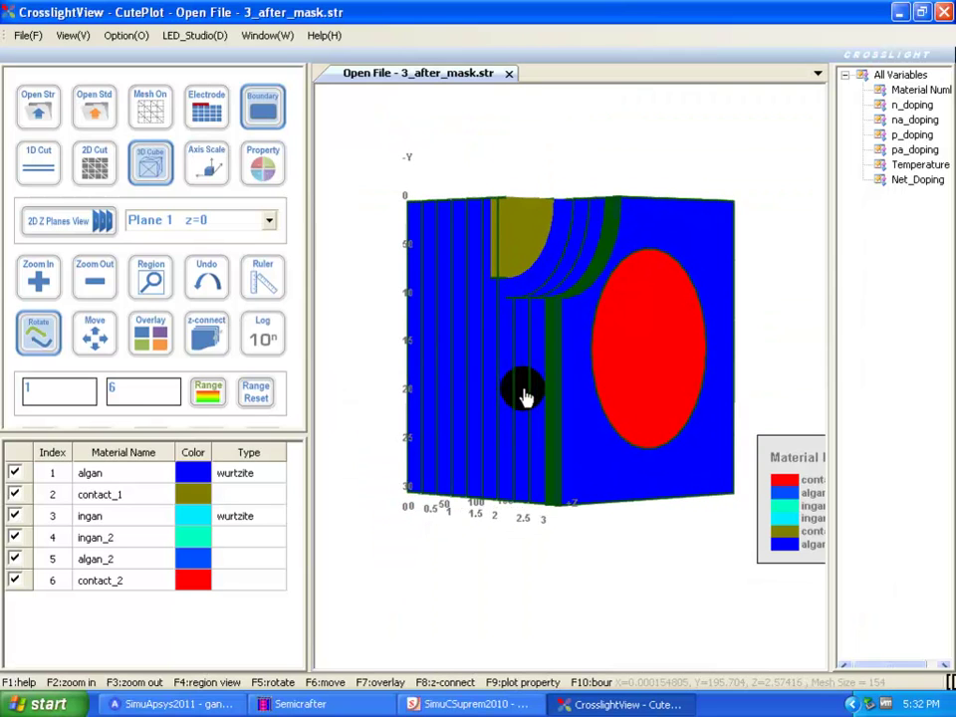
- Hide and reshow contact_2 and contact_1 to identify each region
left_click(15, 580)
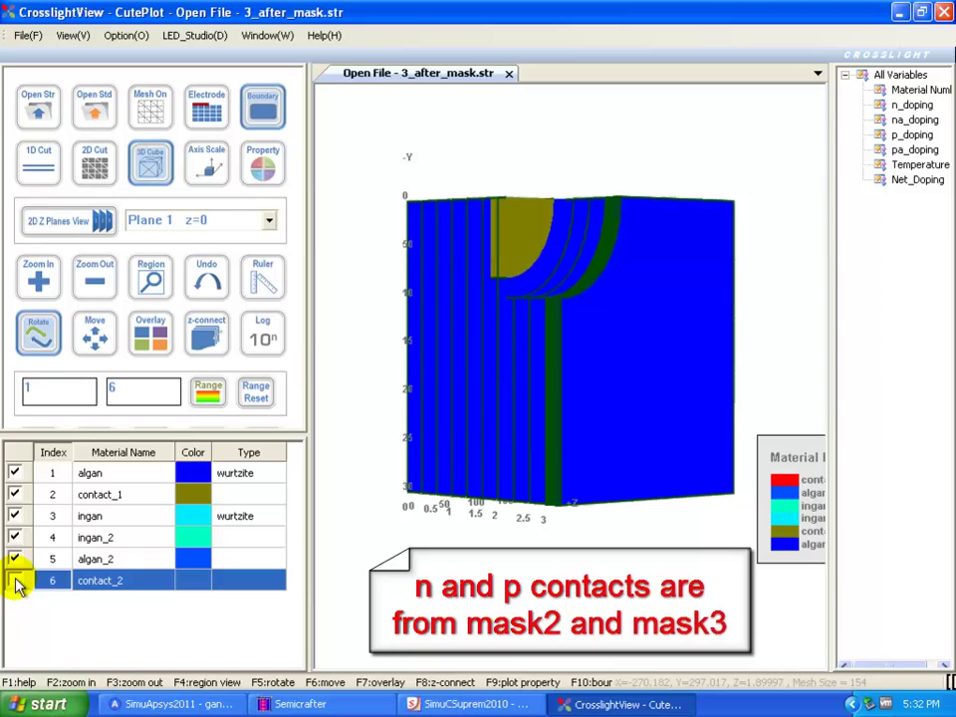
left_click(15, 581)
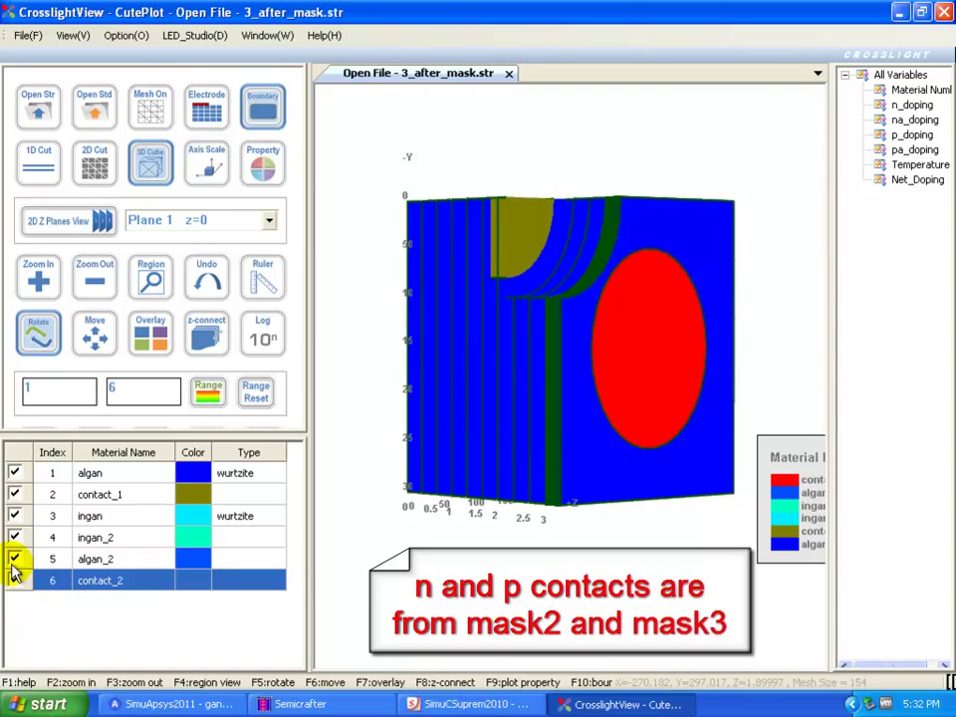
left_click(15, 495)
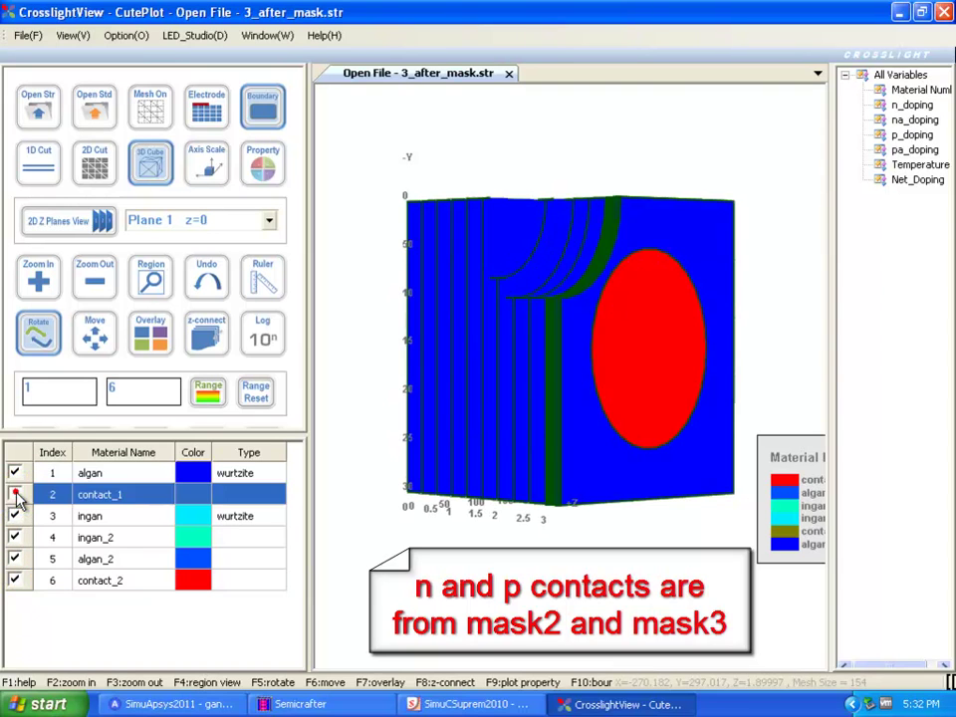
left_click(15, 495)
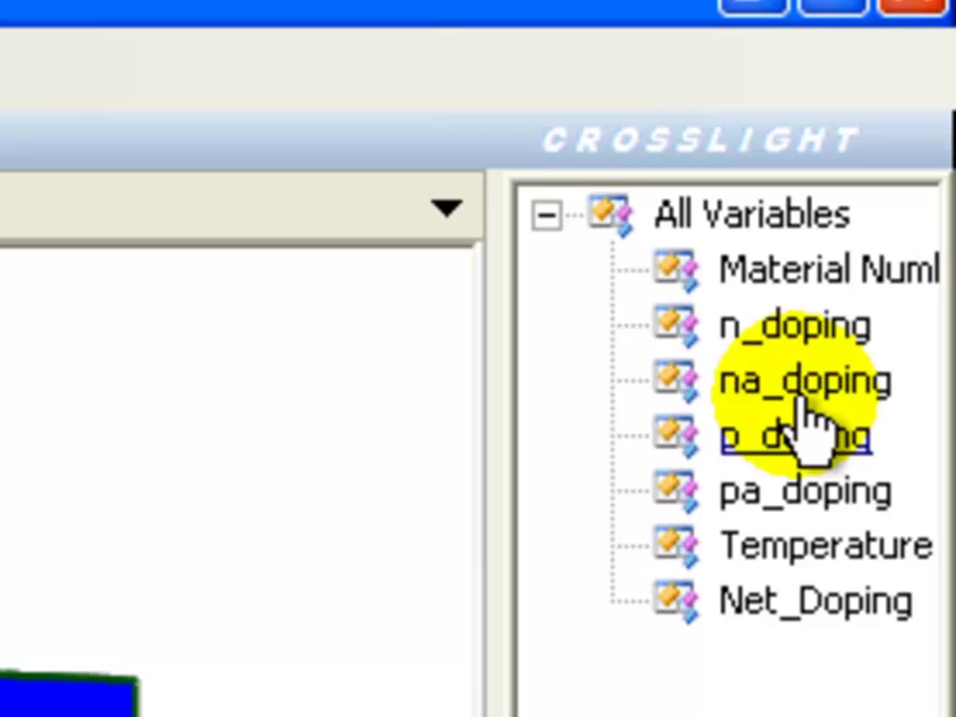
- Plot n_doping in 3D and rotate the cube to show its side face
left_click(783, 326)
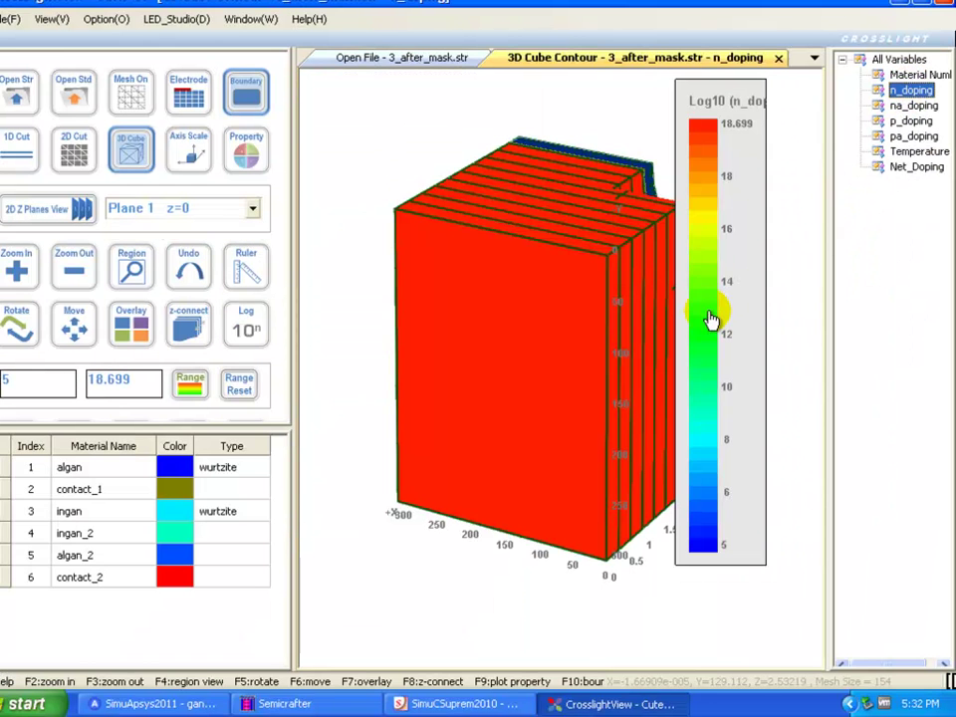
left_click_drag(710, 316, 790, 315)
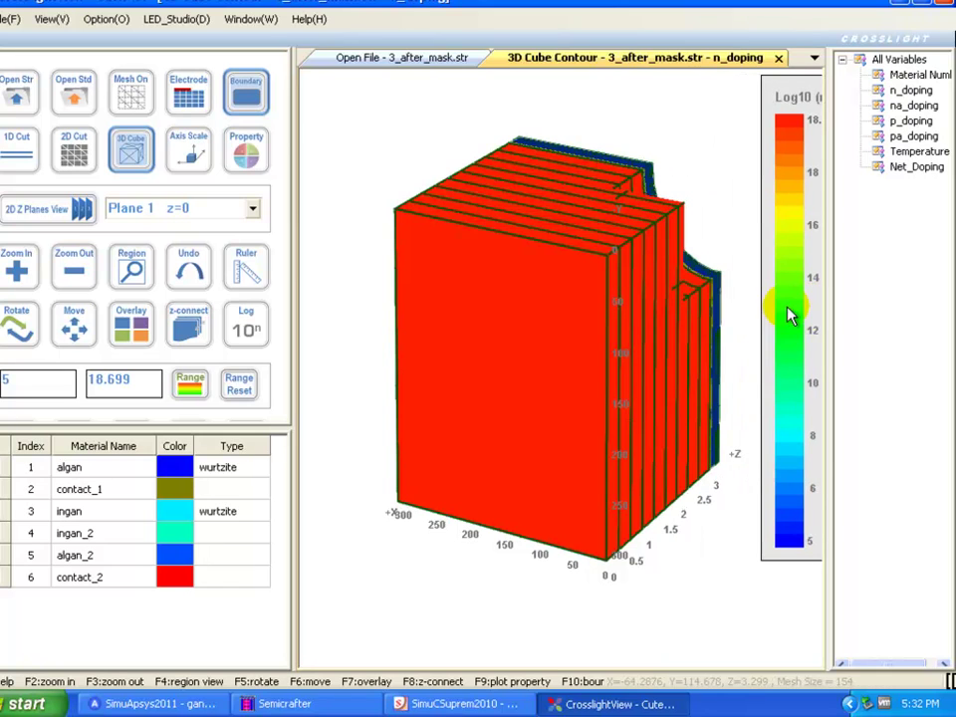
left_click(19, 334)
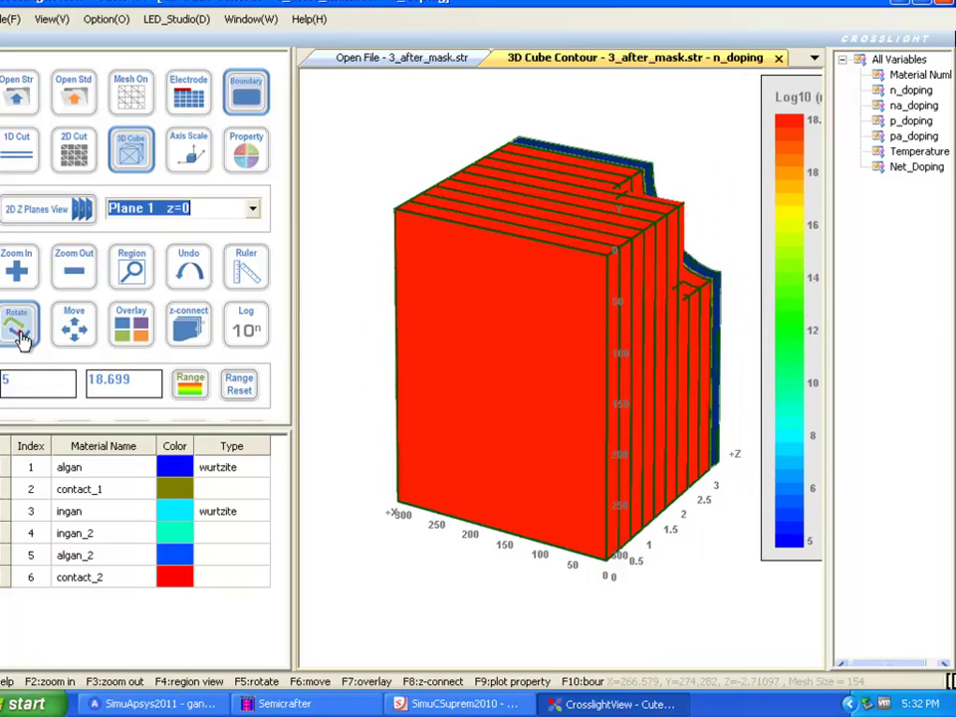
left_click_drag(681, 382, 403, 355)
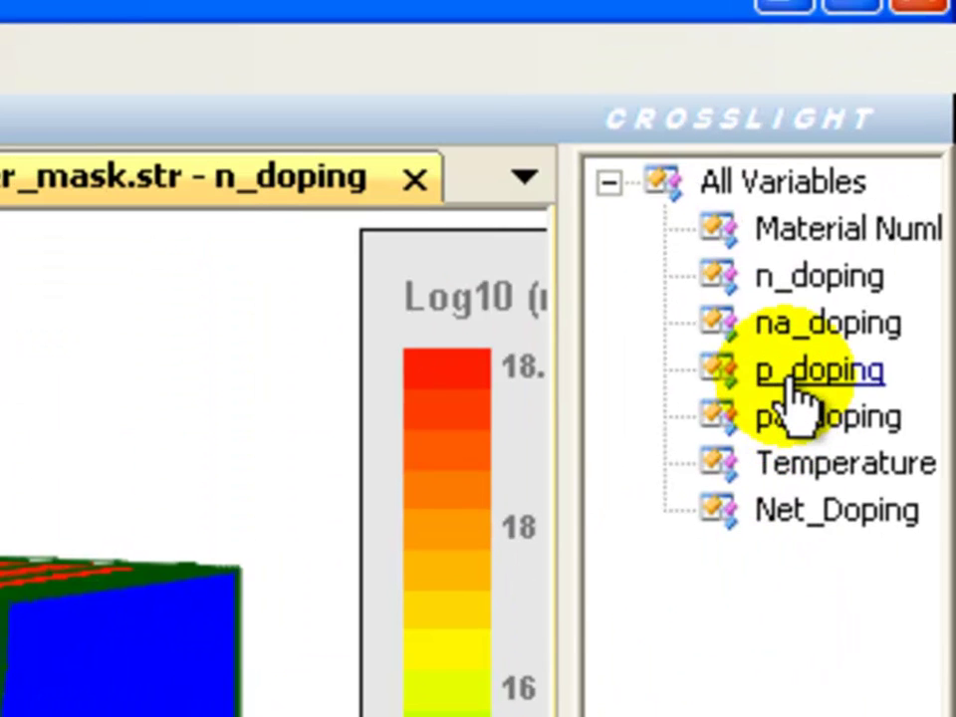
- Plot p_doping in 3D and rotate the cube to show the red contact face
left_click(904, 121)
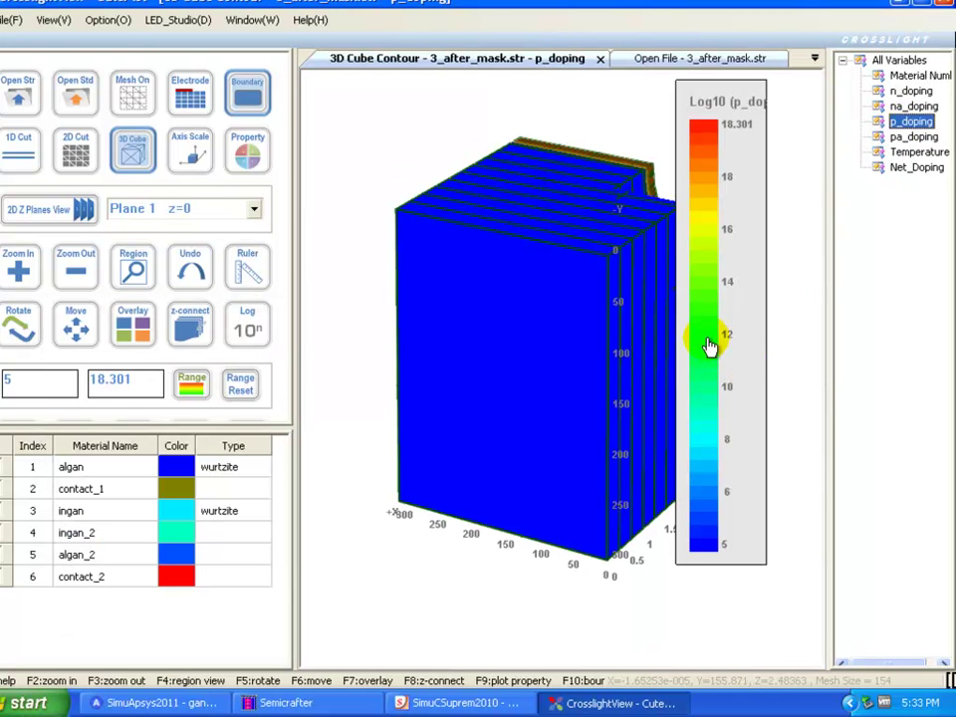
left_click_drag(709, 345, 786, 343)
left_click(22, 332)
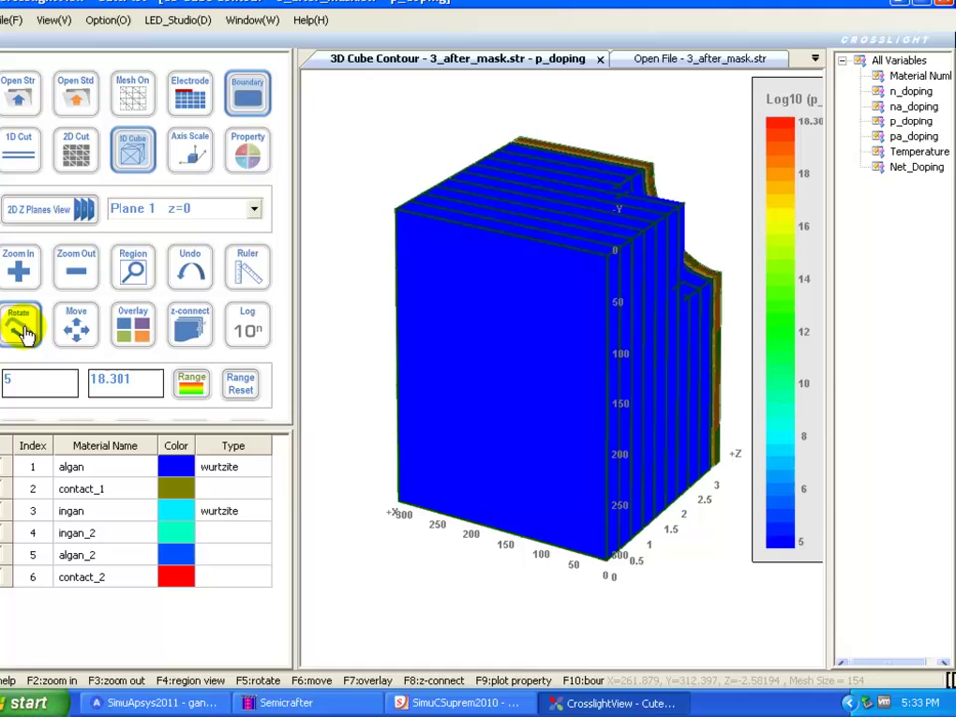
left_click_drag(659, 342, 368, 265)
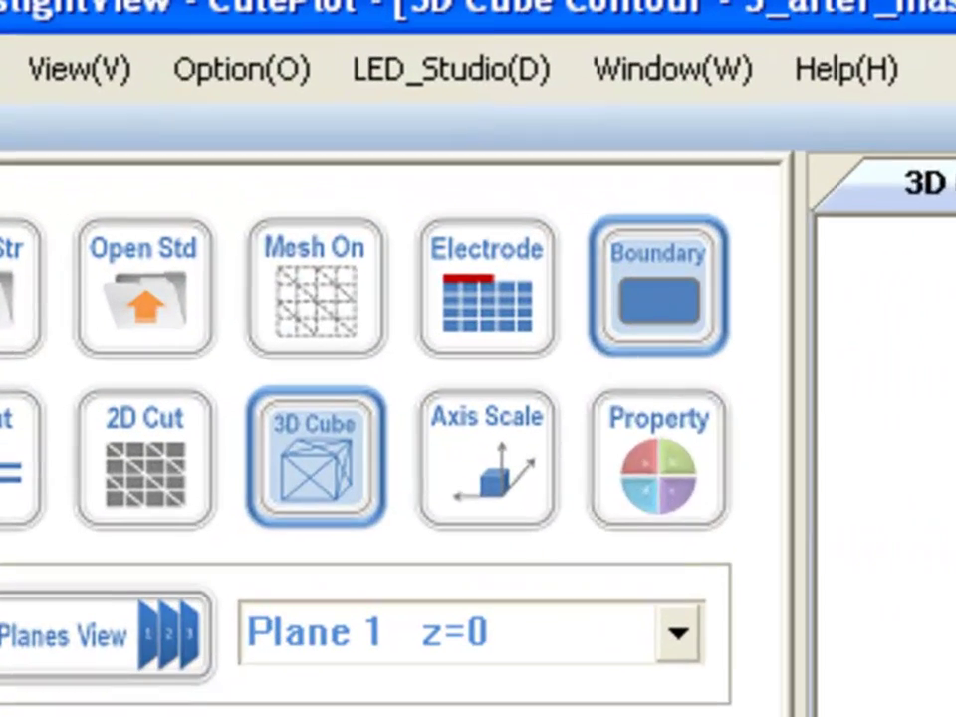
- Flip the Y-axis upright, turn the cube further, and minimize CrosslightView and SimuCSuprem
left_click(237, 86)
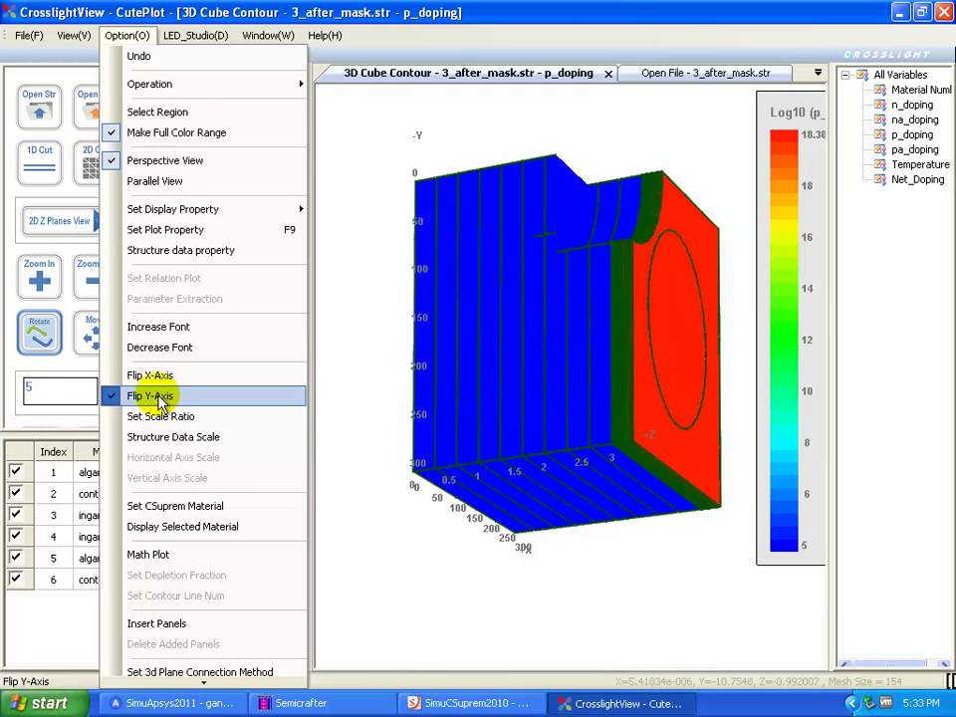
left_click(151, 396)
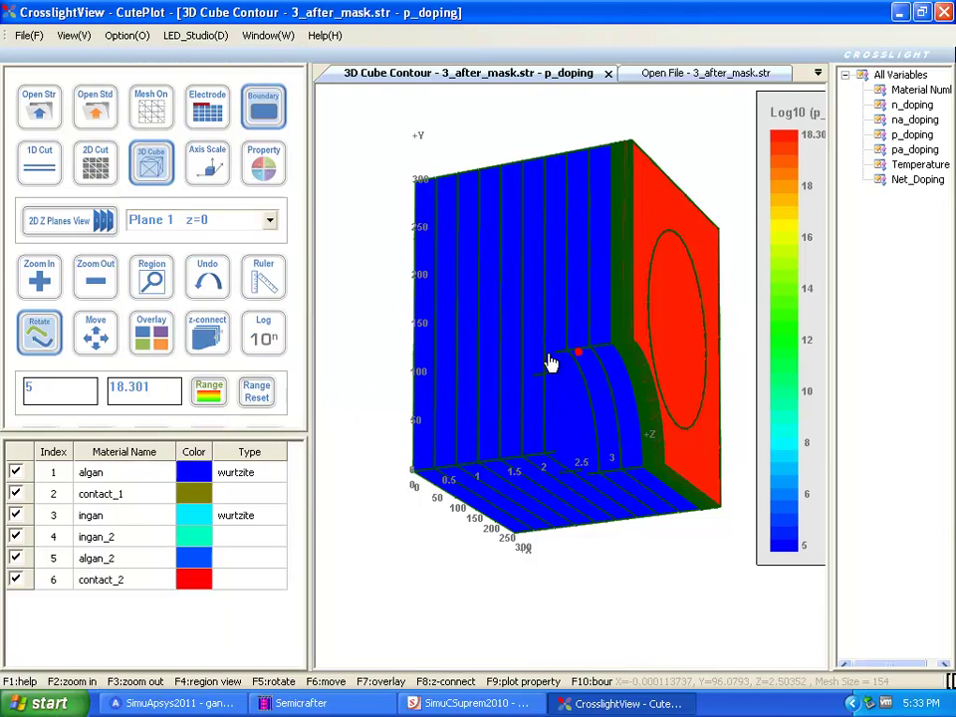
left_click_drag(551, 364, 614, 239)
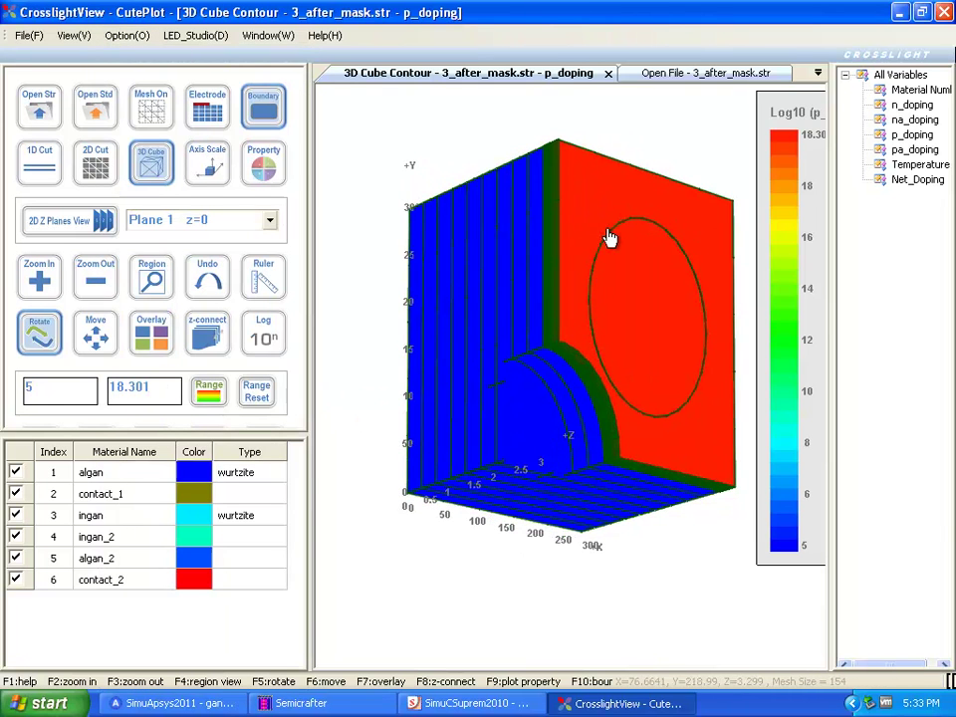
left_click(898, 12)
left_click(896, 13)
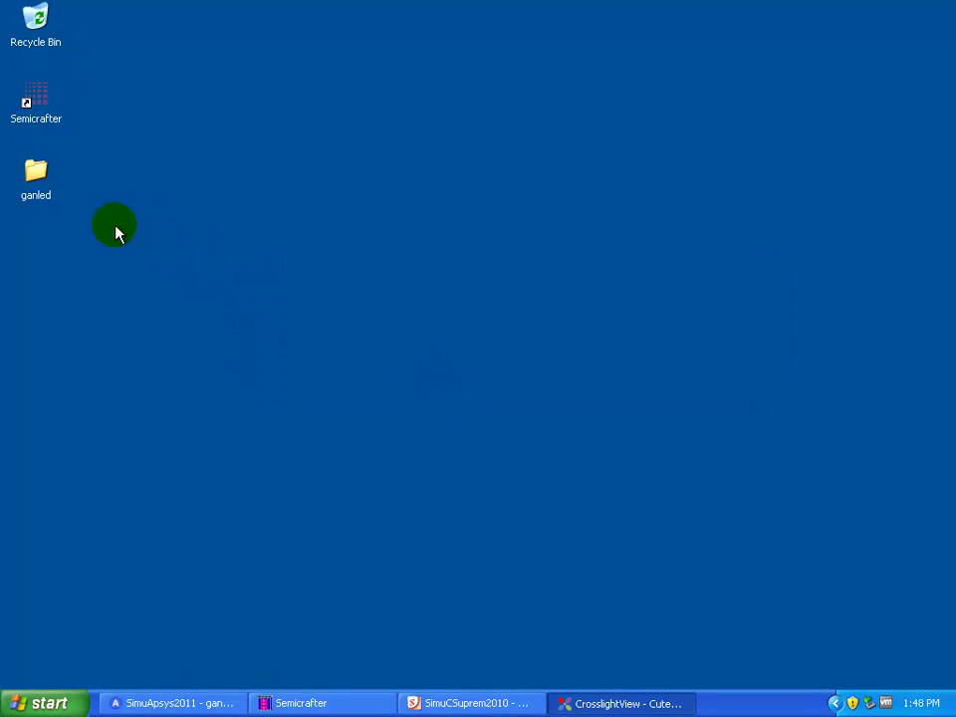
- Duplicate main_3d.sol inside the ganled > SemiCrafter_Project folder
double_click(40, 186)
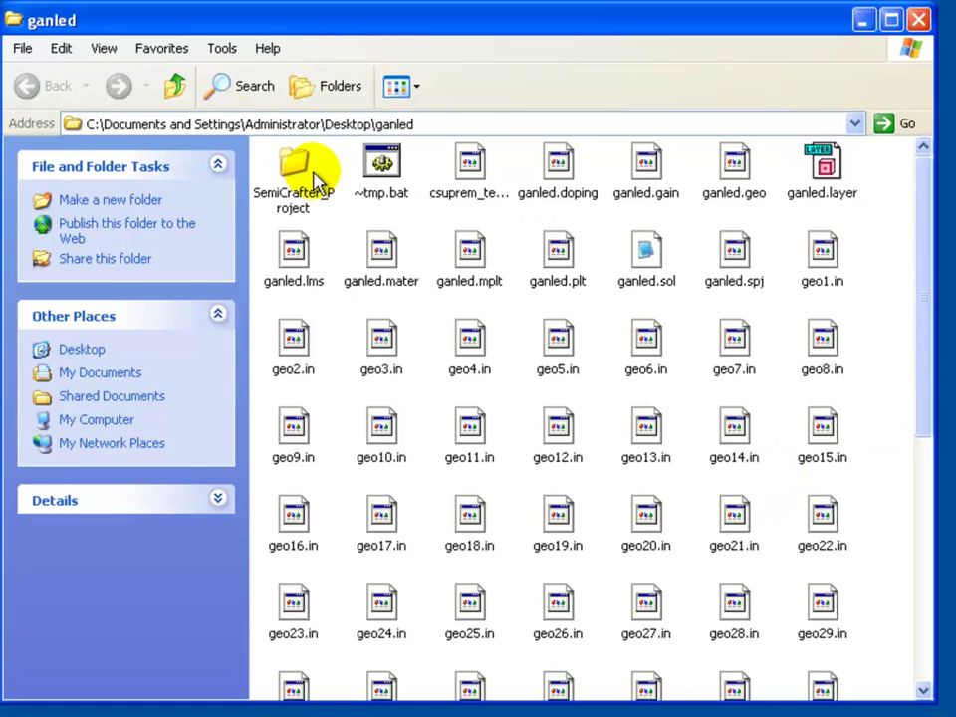
double_click(304, 178)
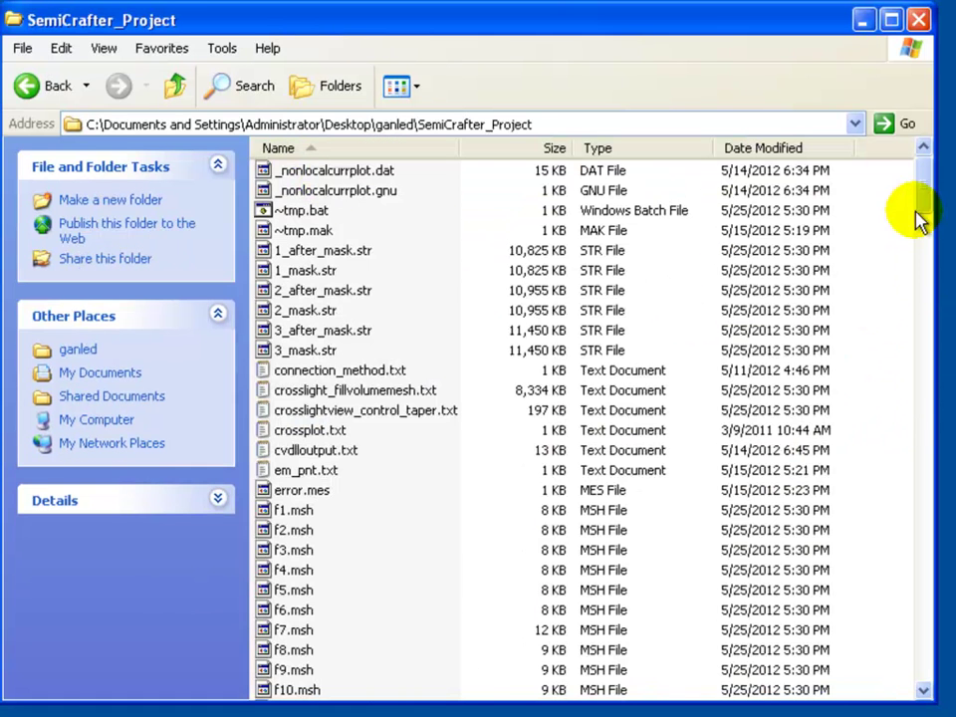
left_click_drag(924, 196, 892, 505)
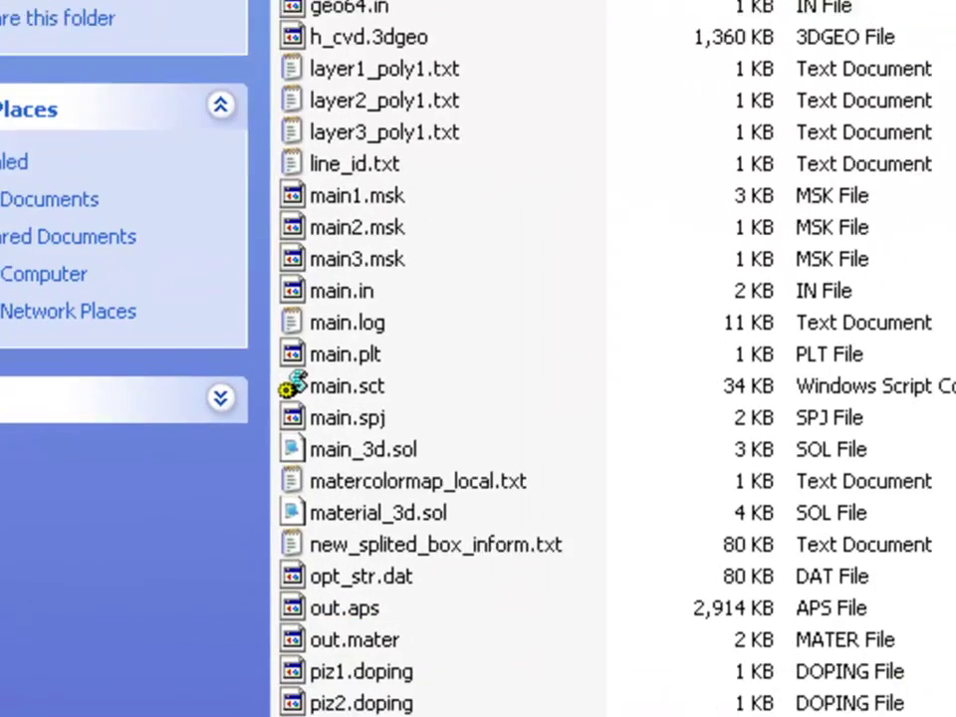
left_click(374, 439)
right_click(374, 441)
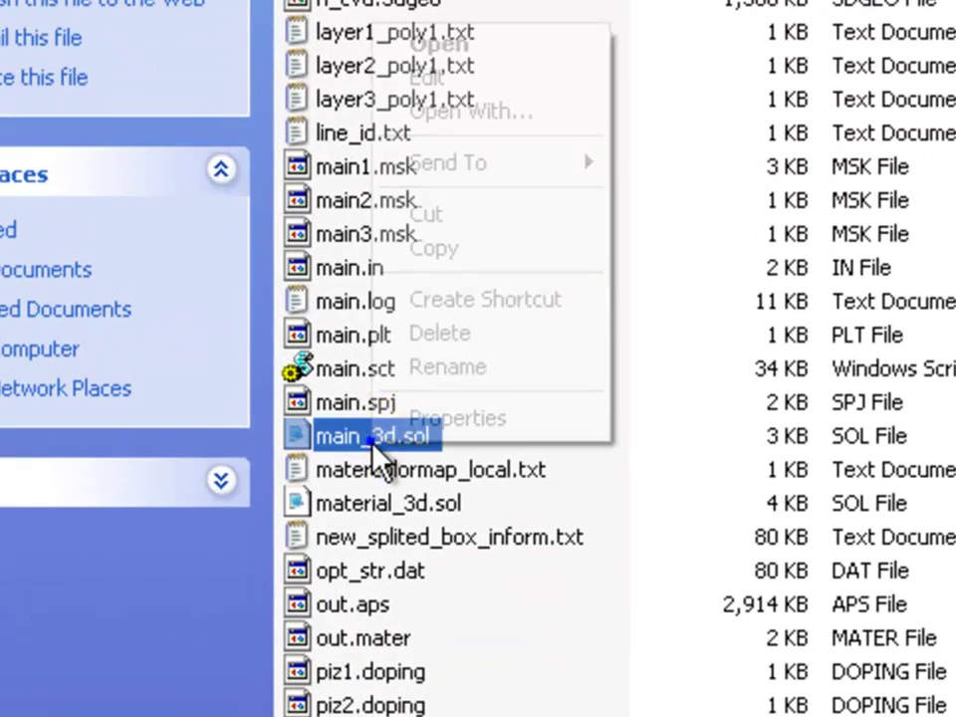
left_click(480, 250)
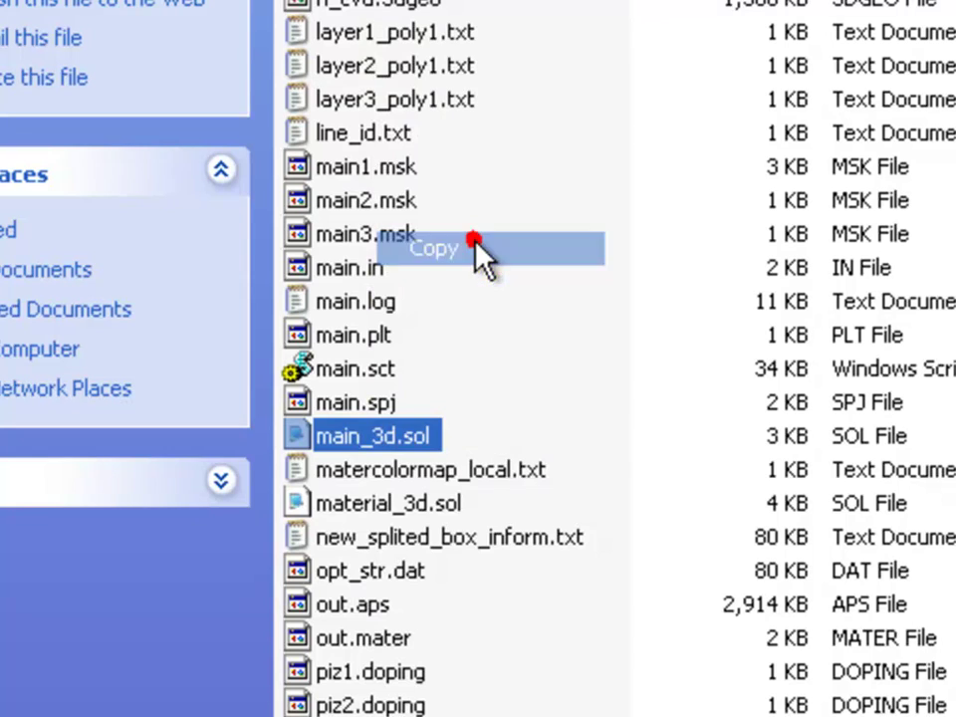
left_click(523, 194)
right_click(494, 171)
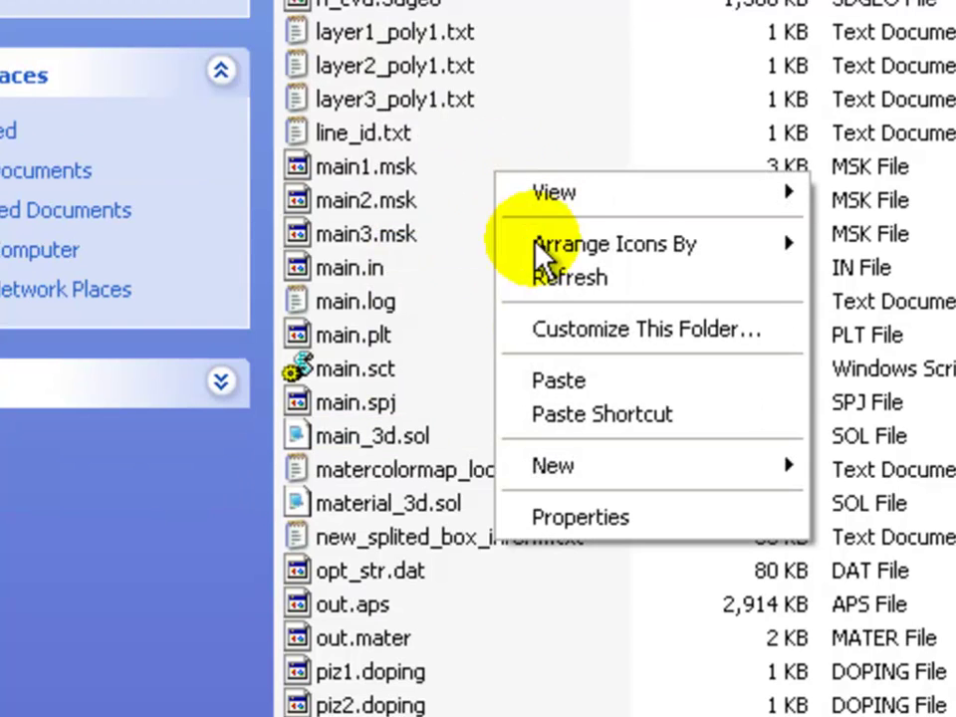
left_click(545, 387)
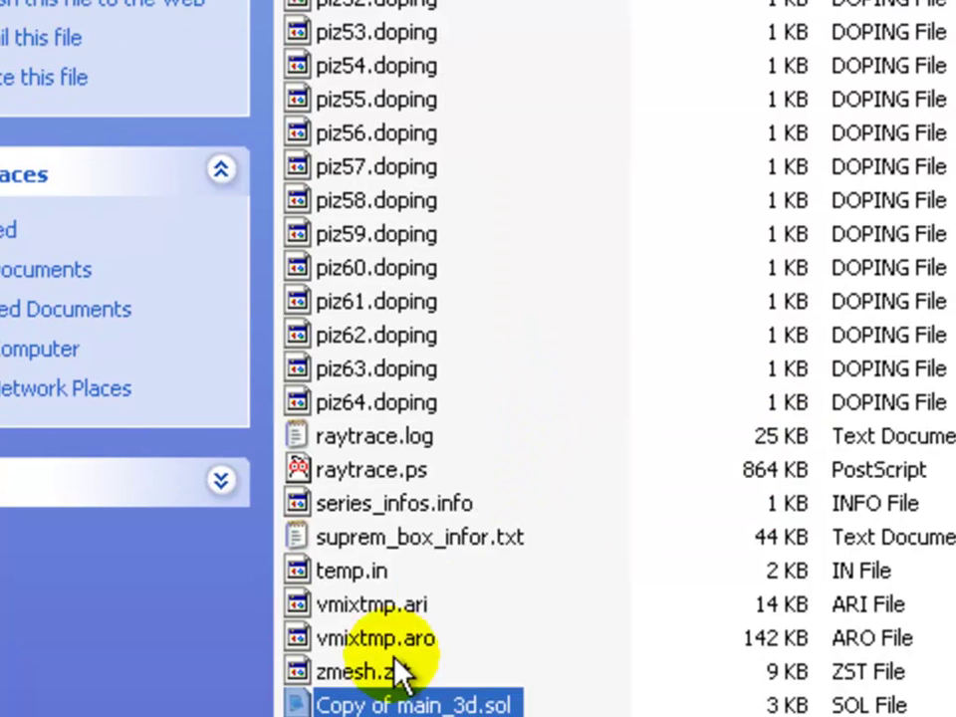
- Rename the copy to ganled.sol and minimize the folder window
right_click(364, 699)
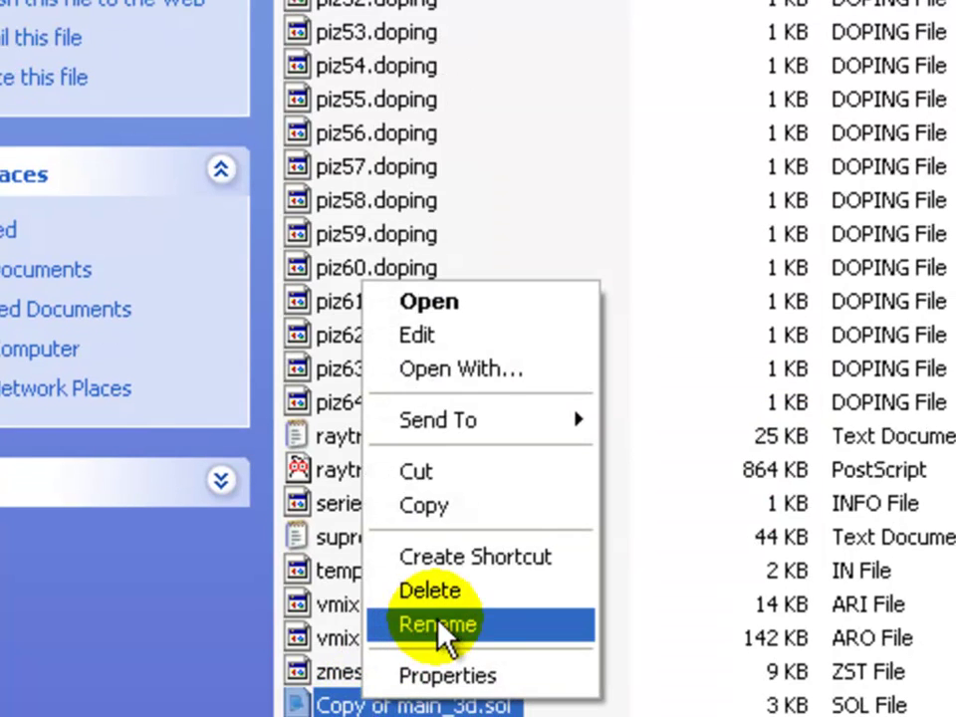
left_click(468, 625)
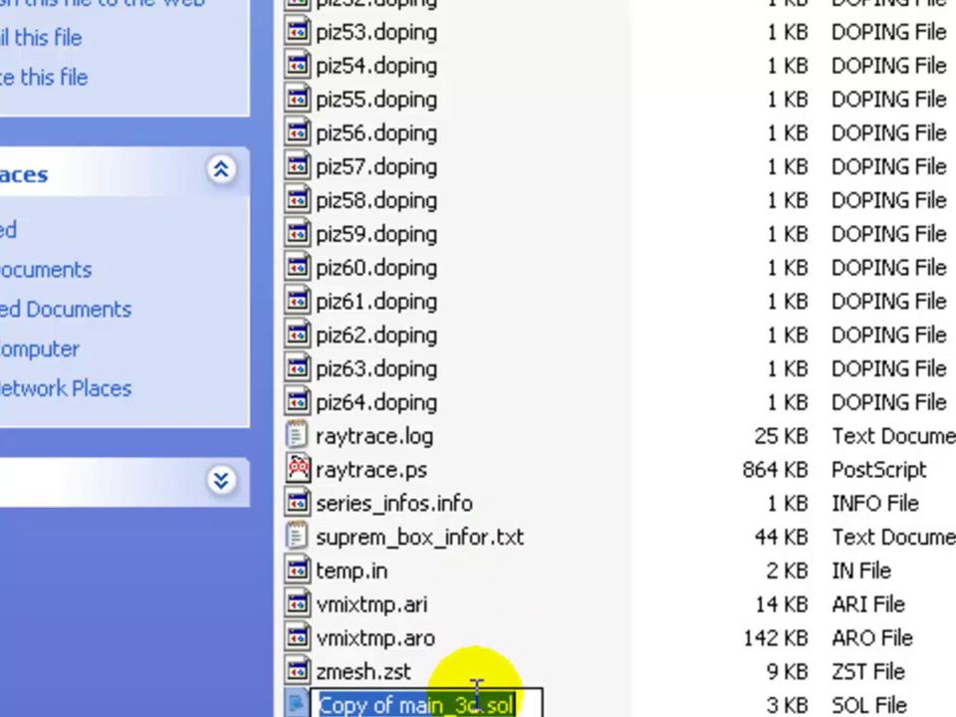
left_click_drag(486, 703, 277, 704)
type("ganled")
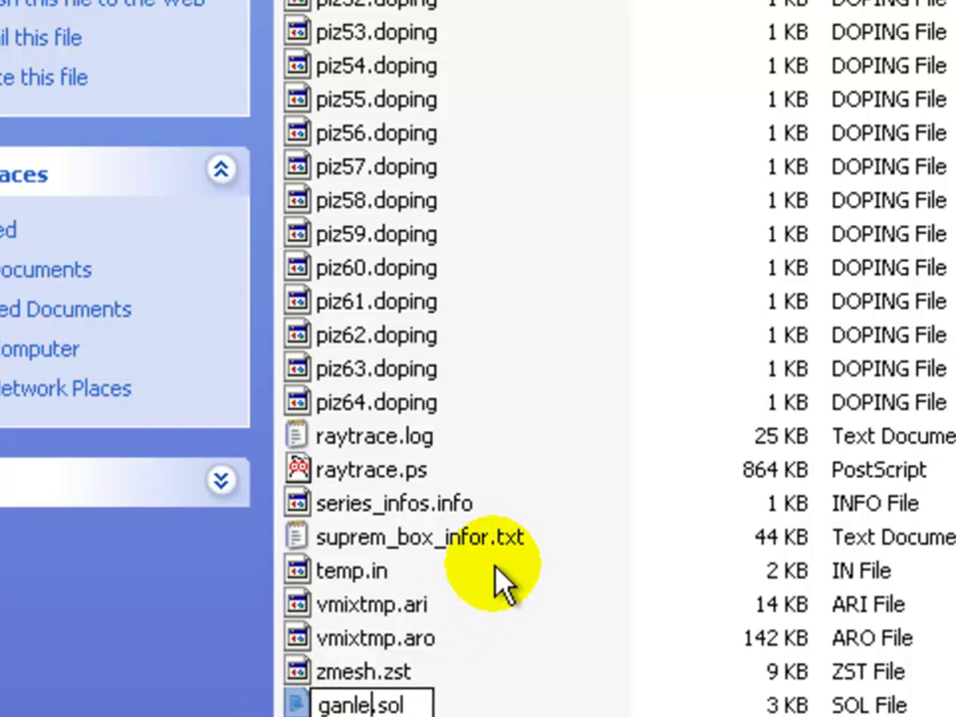
key("Return")
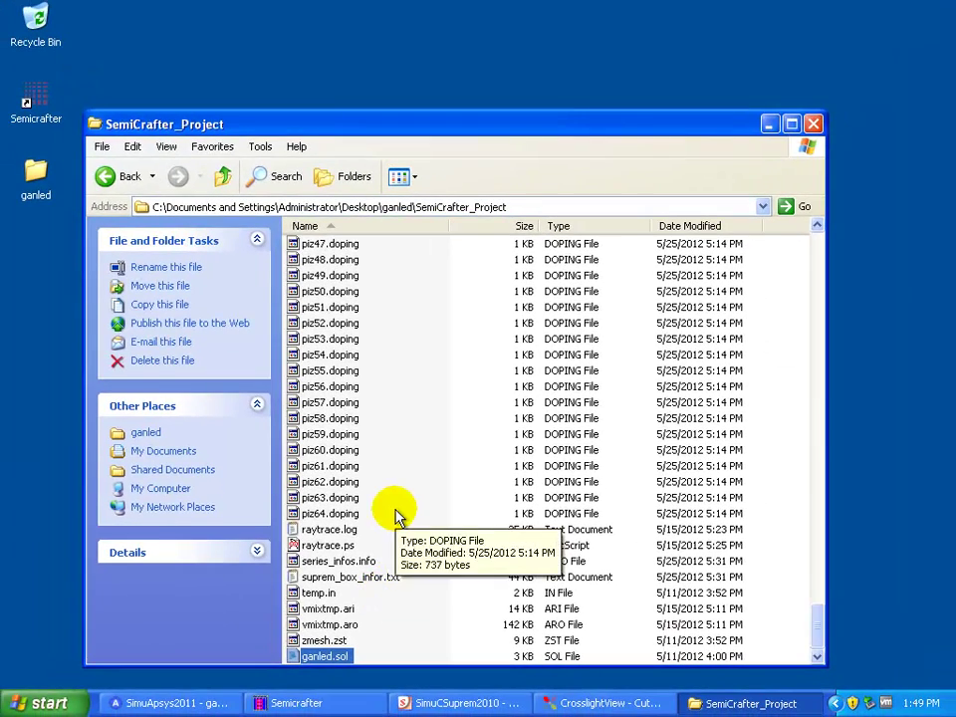
left_click(441, 508)
left_click(769, 123)
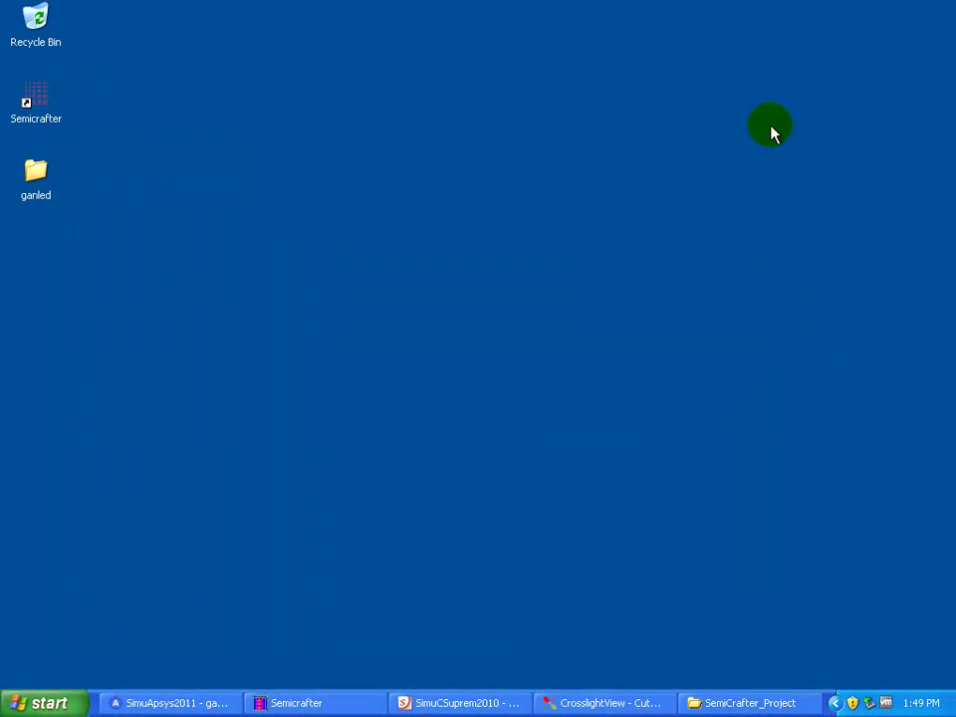
- Launch SimuApsys from the Start menu's Apsys programs
left_click(40, 704)
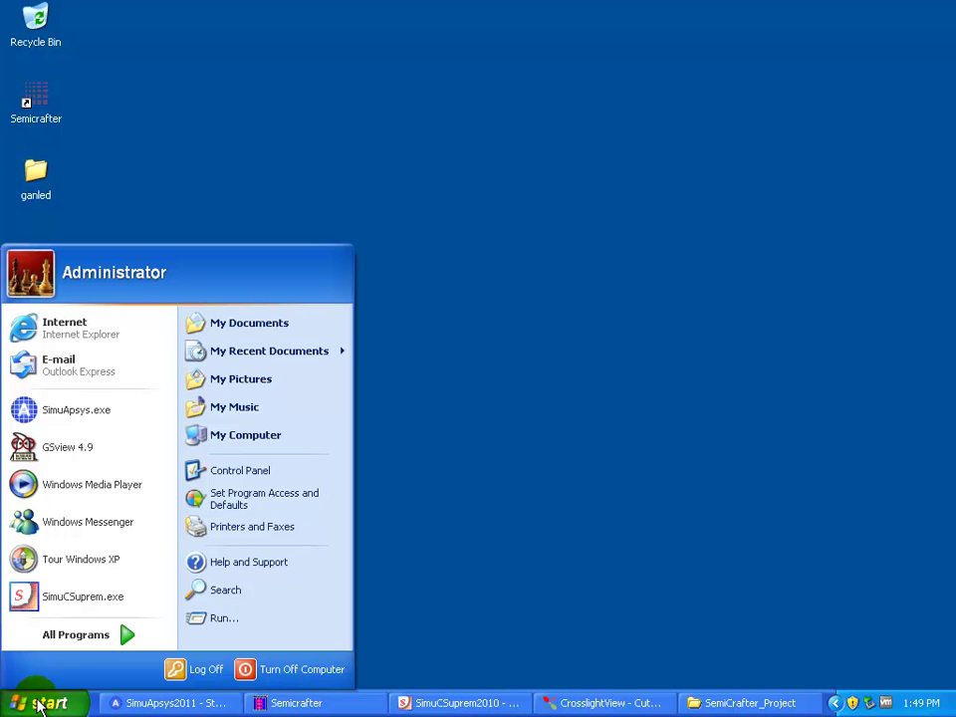
left_click(64, 633)
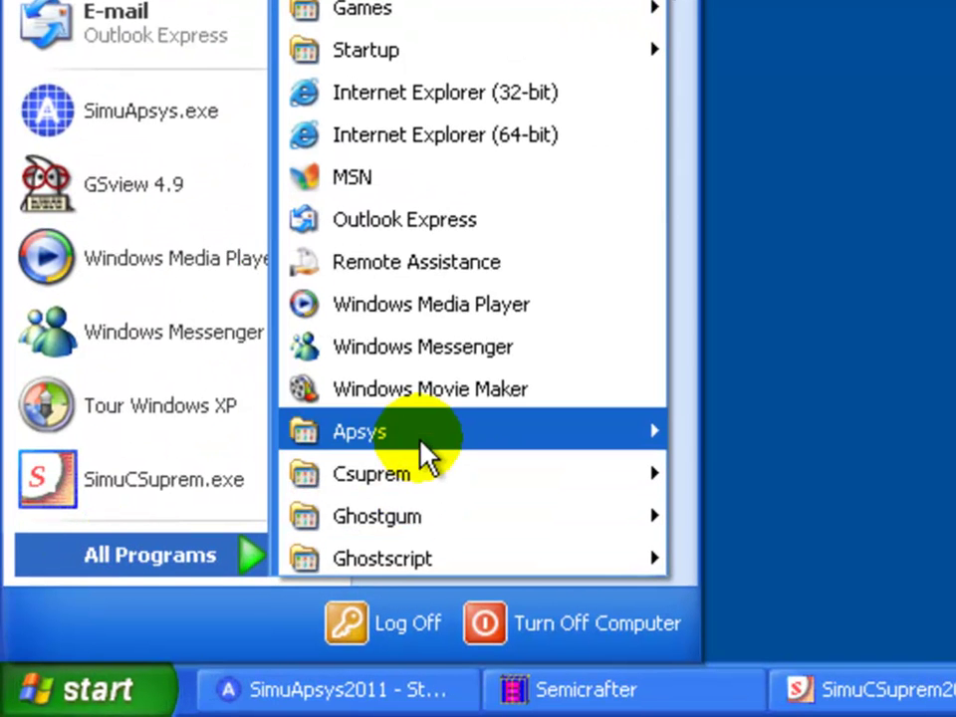
mouse_move(258, 545)
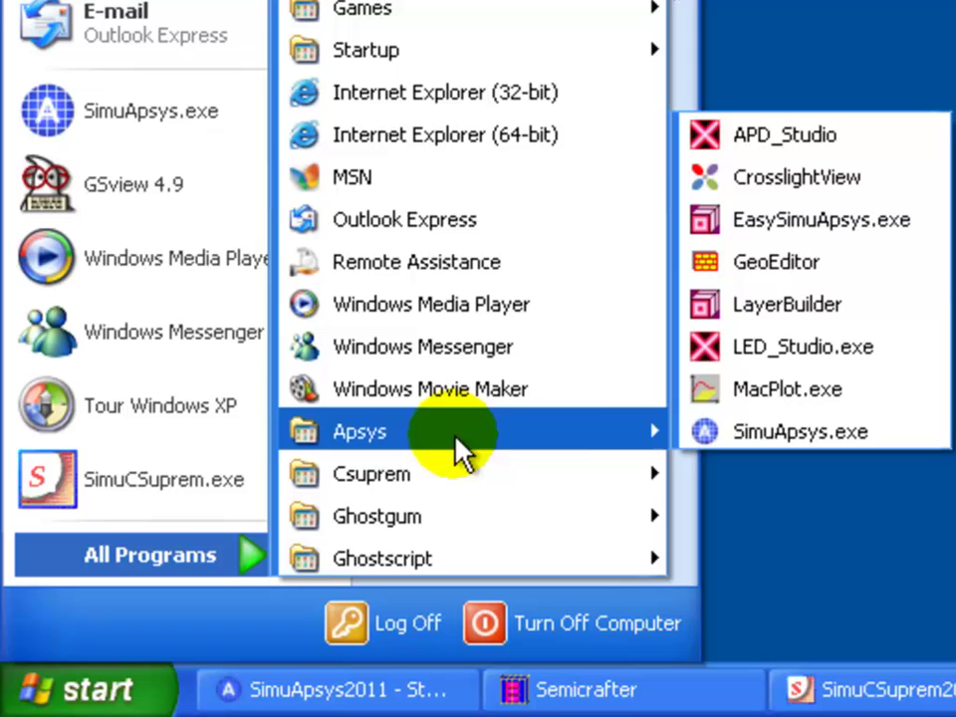
left_click(728, 439)
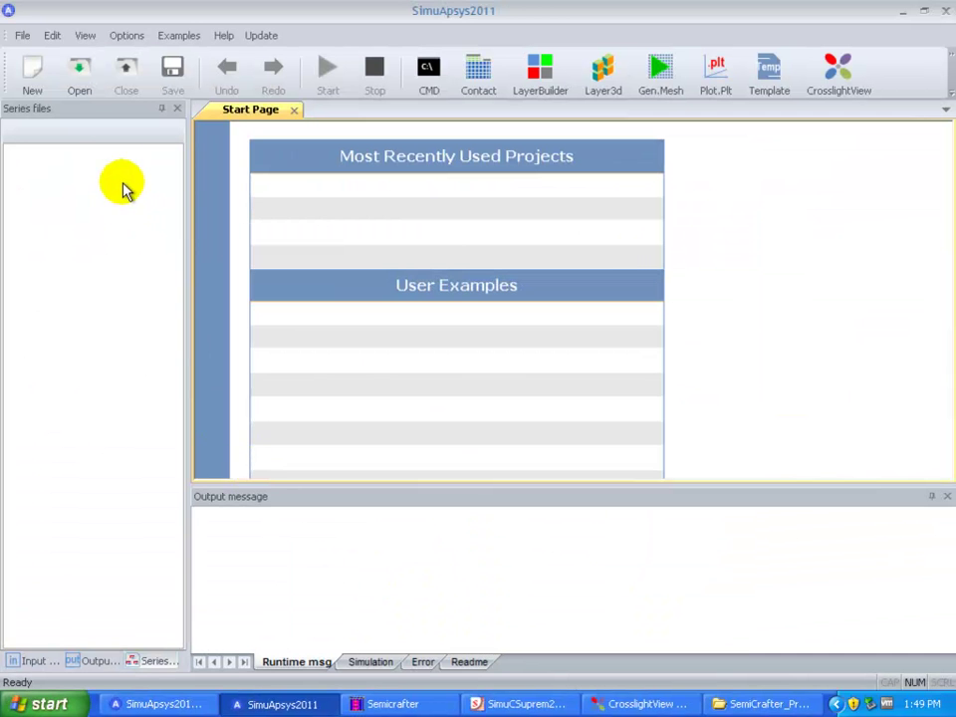
- Open ganled.sol from Desktop > ganled > SemiCrafter_Project
left_click(79, 85)
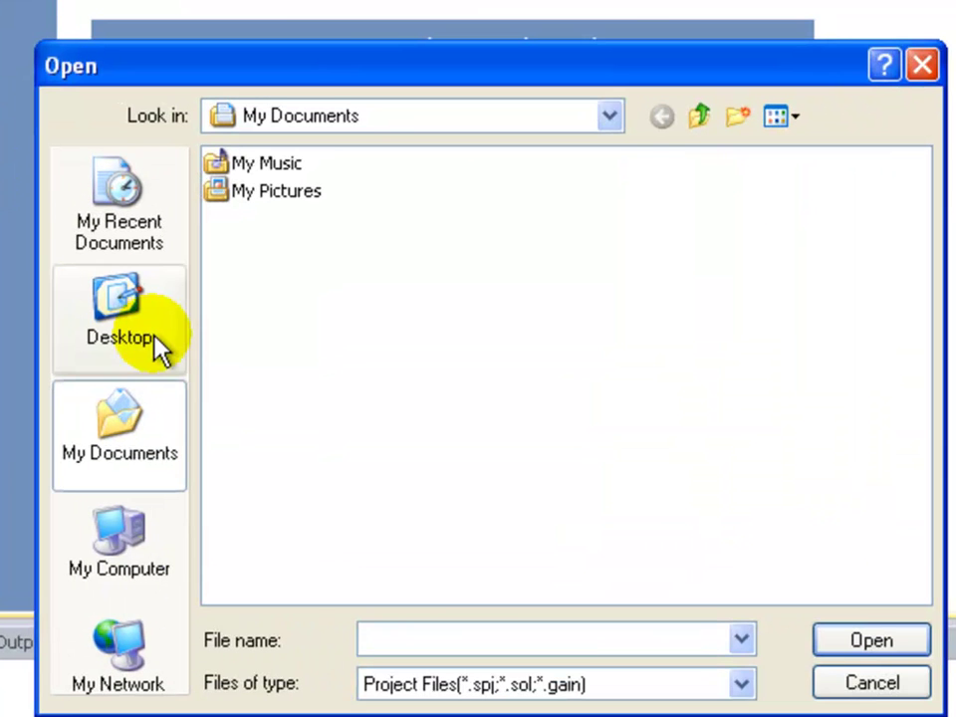
left_click(226, 327)
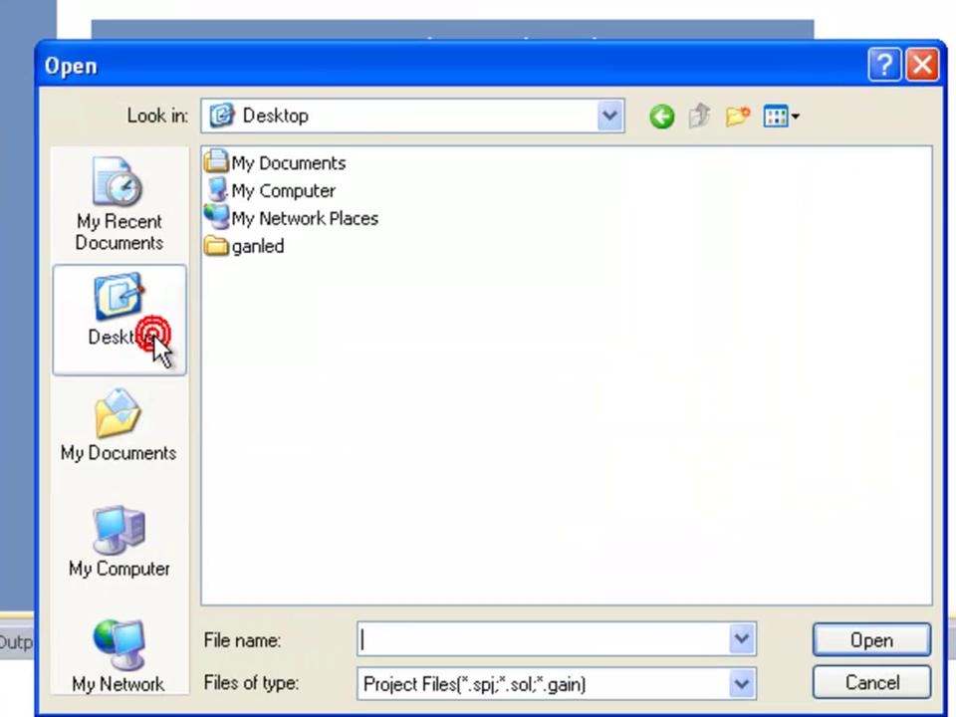
double_click(264, 248)
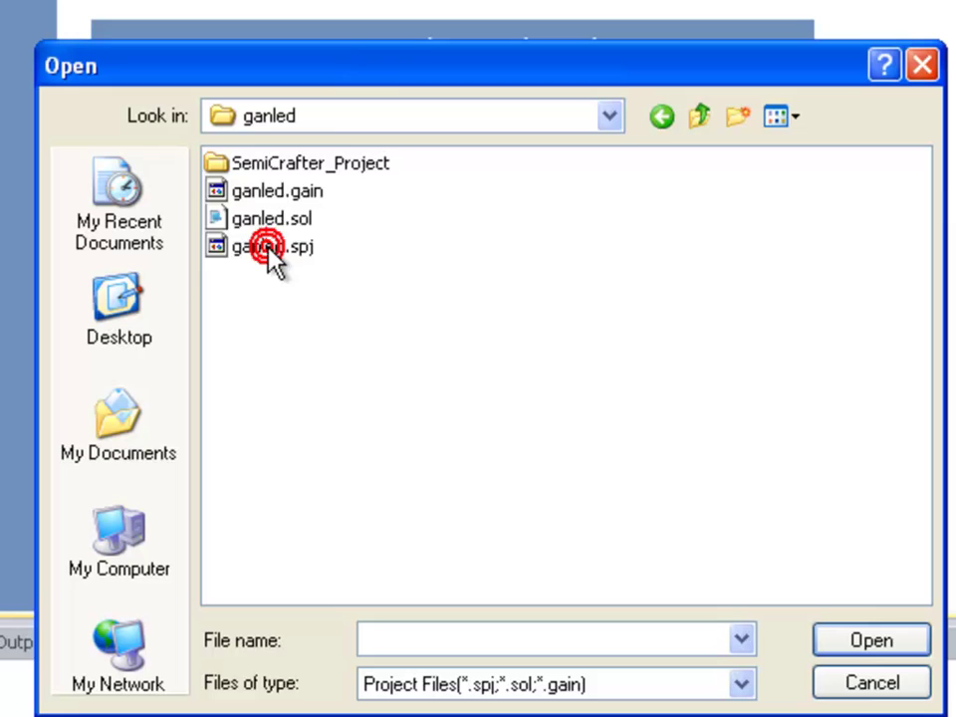
double_click(305, 164)
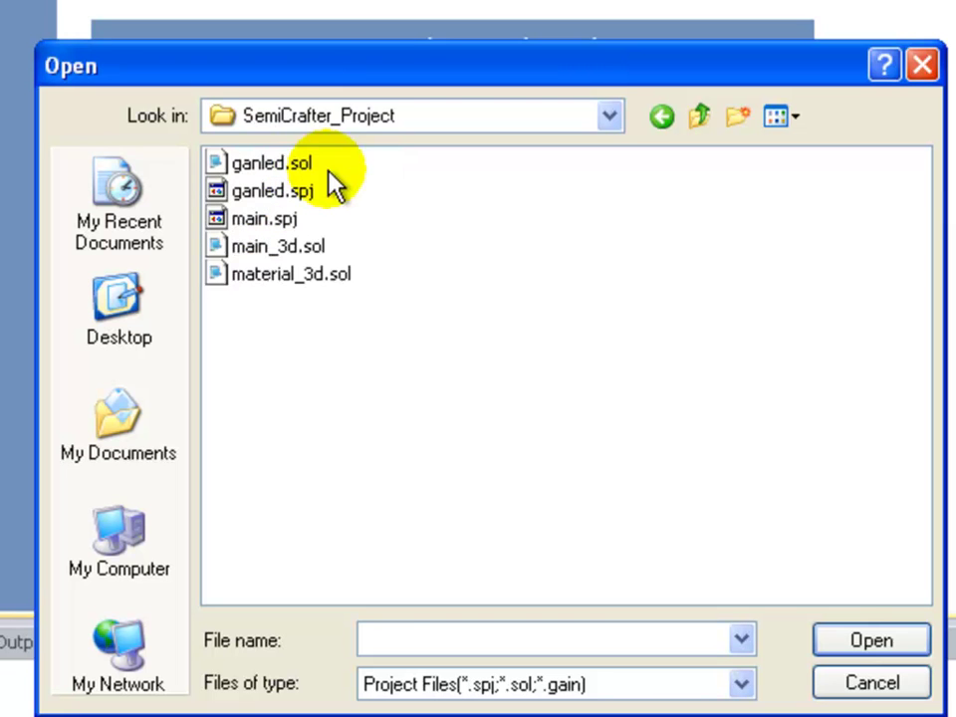
left_click(292, 168)
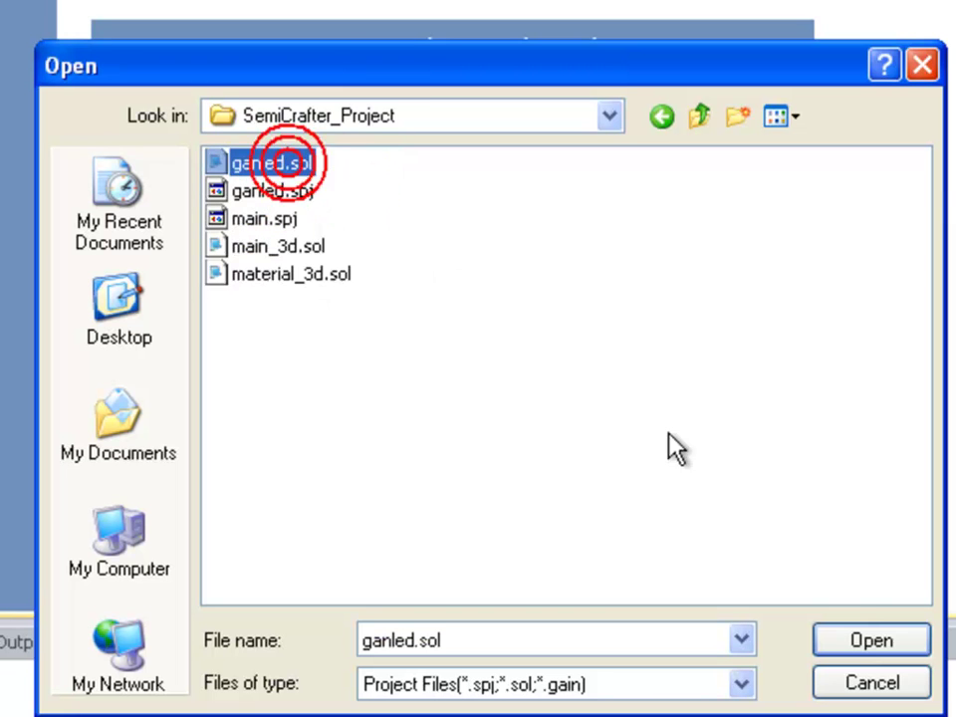
left_click(868, 642)
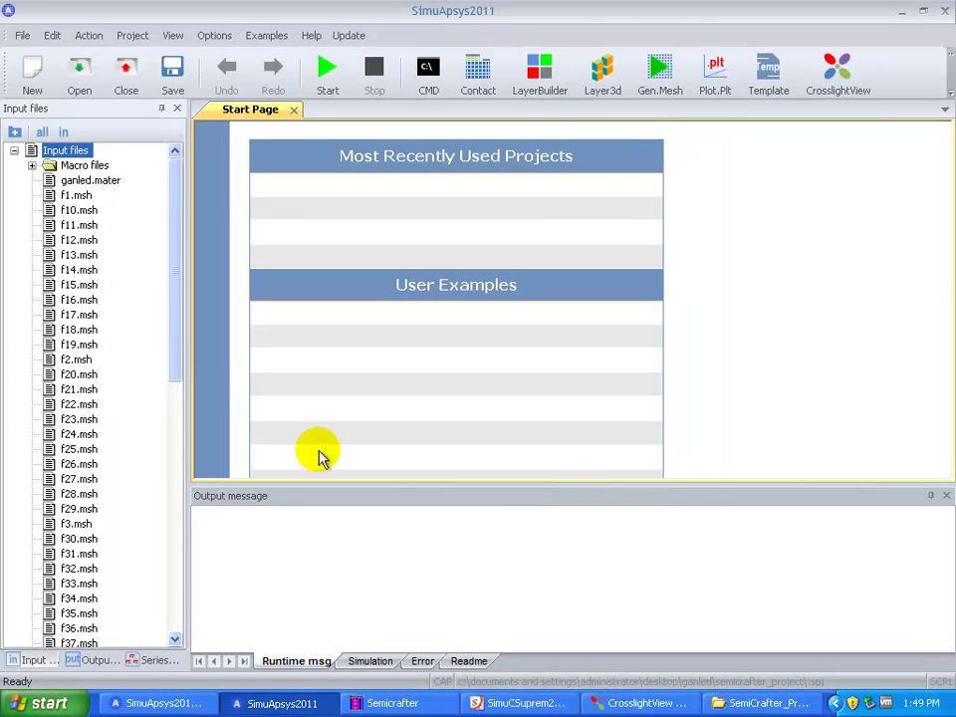
left_click_drag(179, 331, 172, 595)
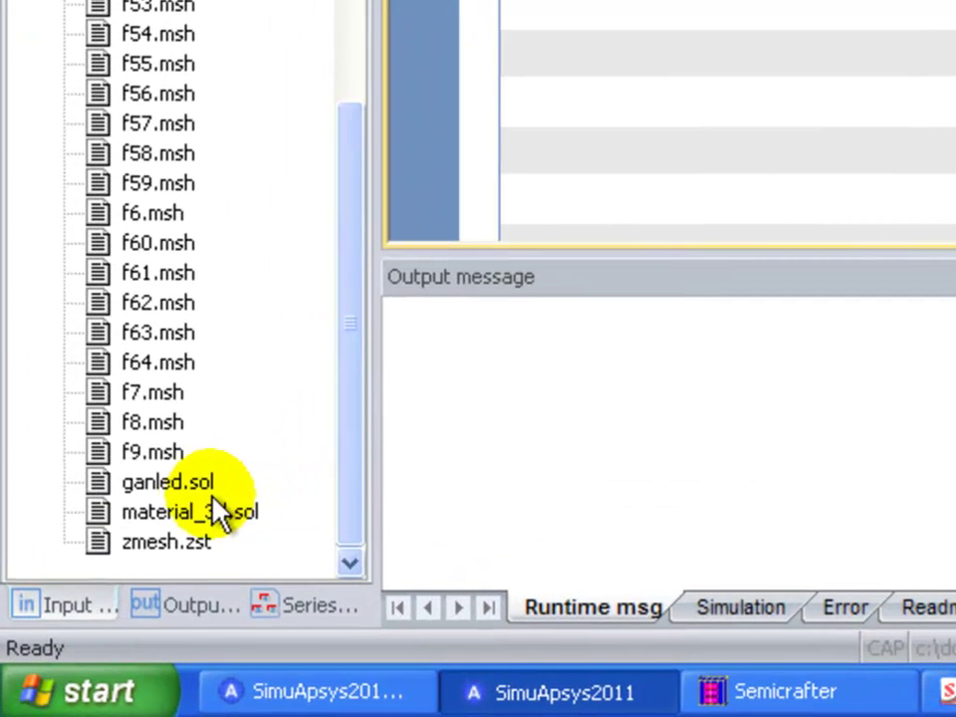
- Comment out the positive-current-flow convention line on line 4 of ganled.sol
double_click(189, 483)
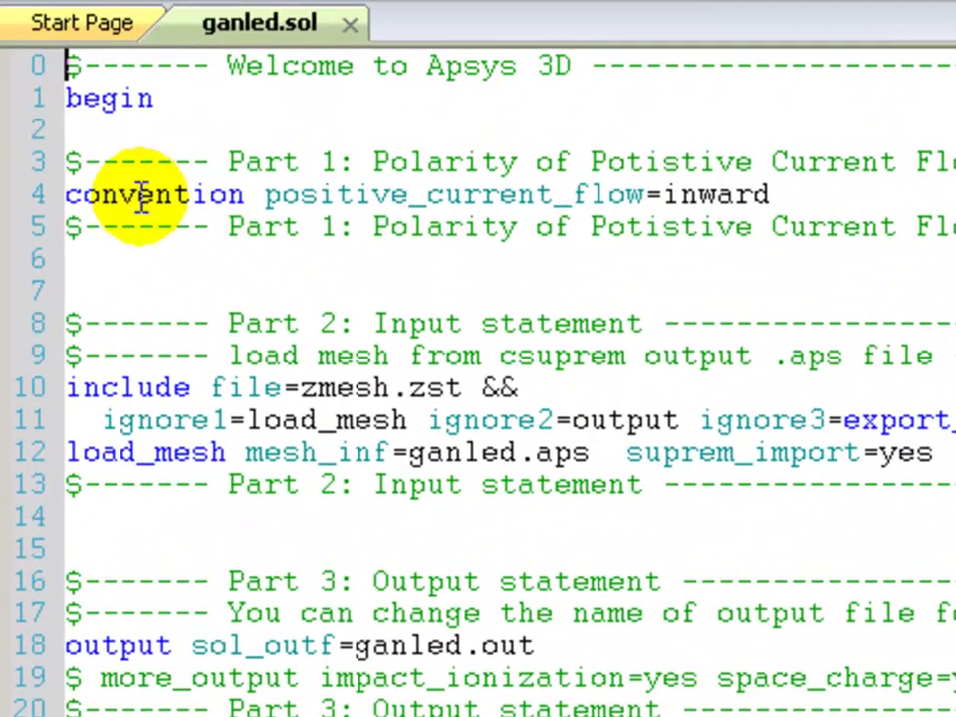
left_click_drag(119, 195, 329, 189)
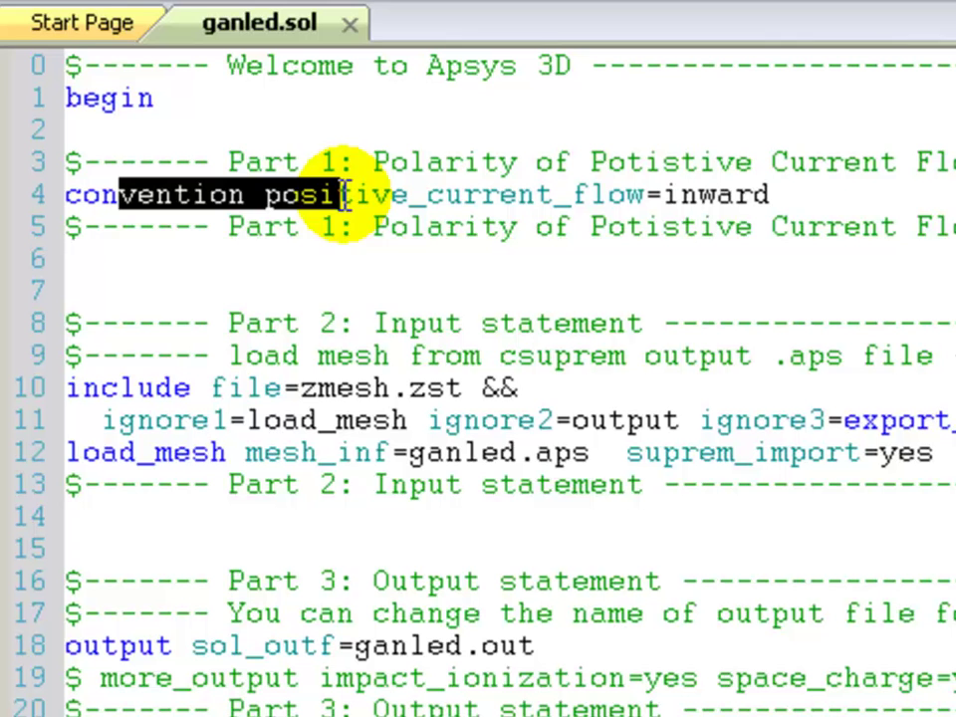
right_click(273, 197)
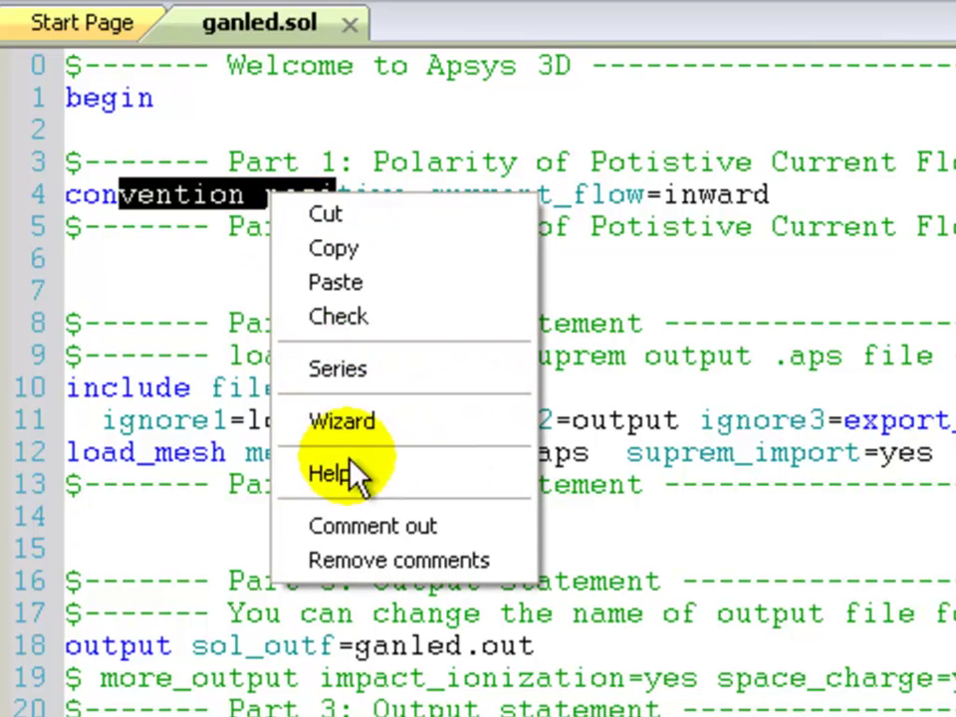
left_click(355, 528)
left_click(185, 456)
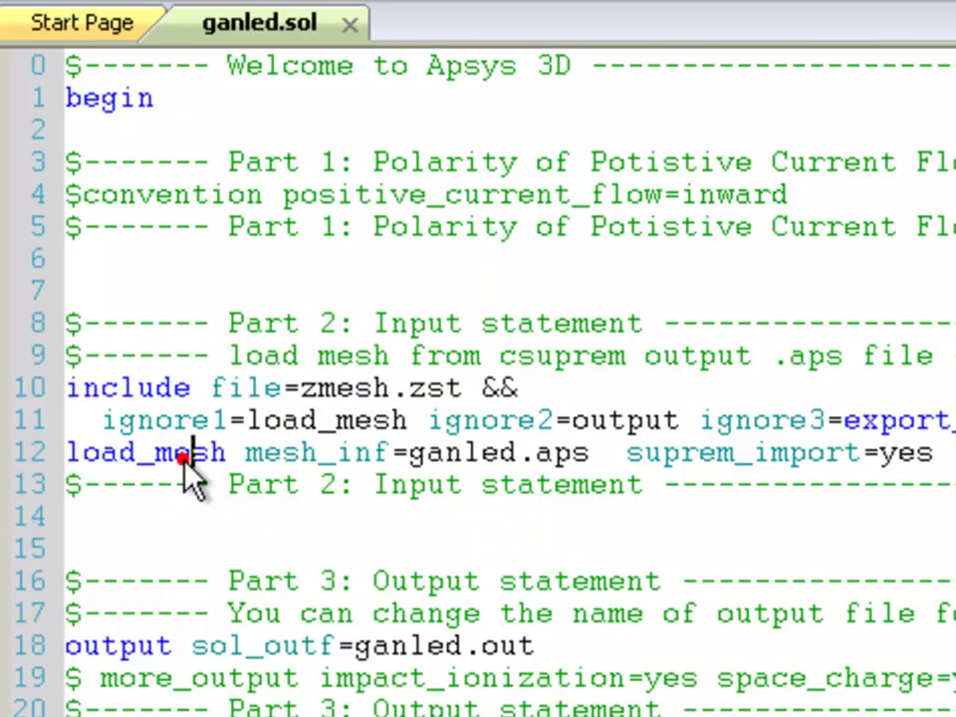
- Comment out the contact_3d.sol include line further down the file
scroll(478, 348, "down", 4)
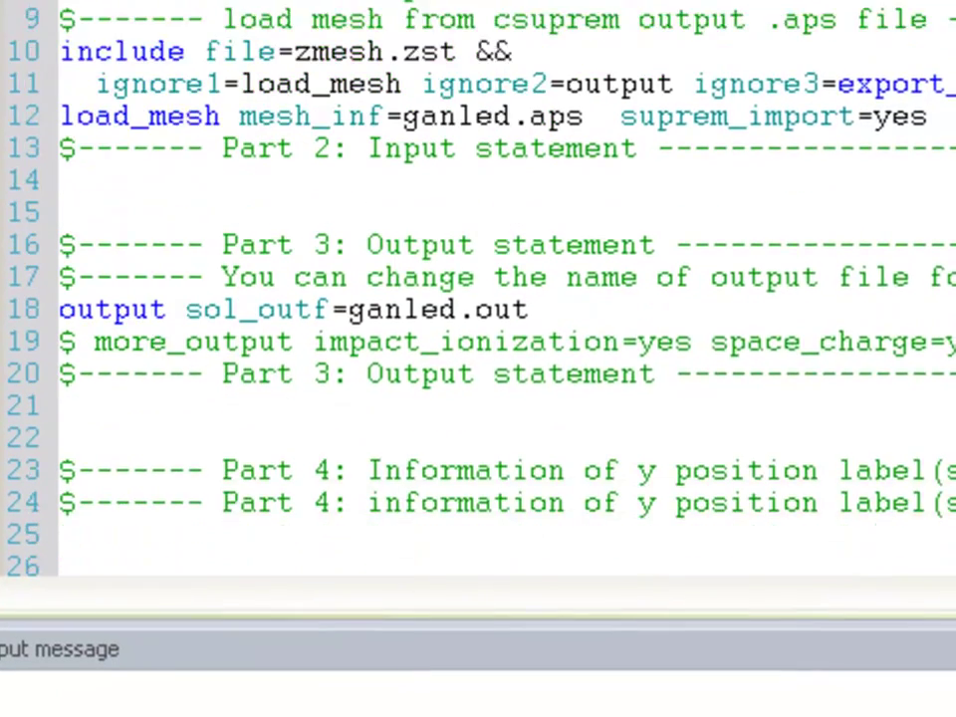
scroll(477, 289, "down", 7)
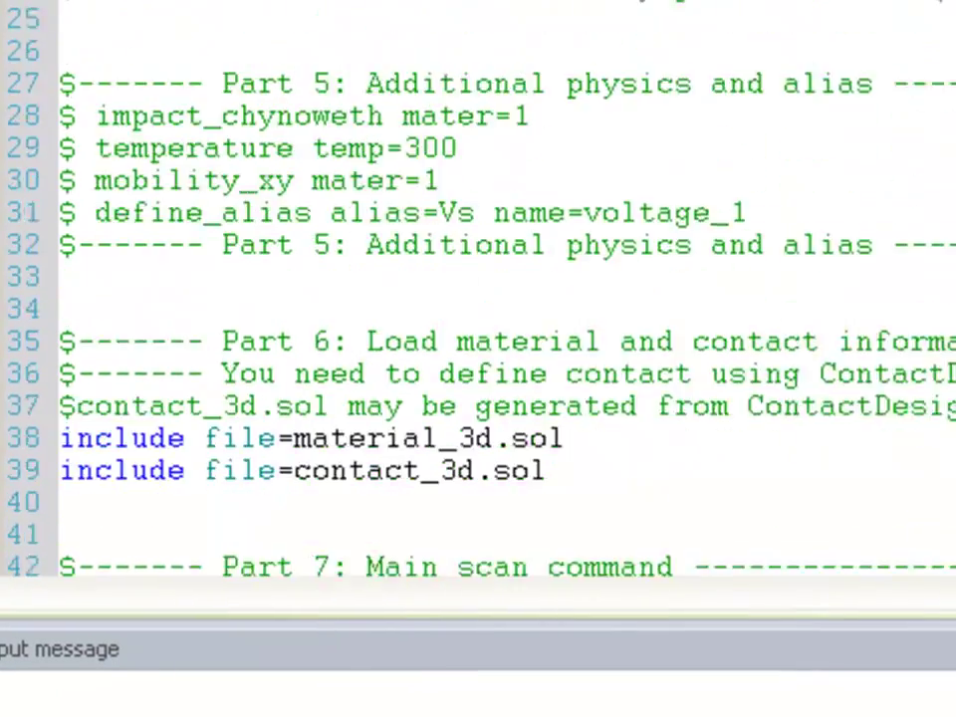
scroll(478, 288, "down", 1)
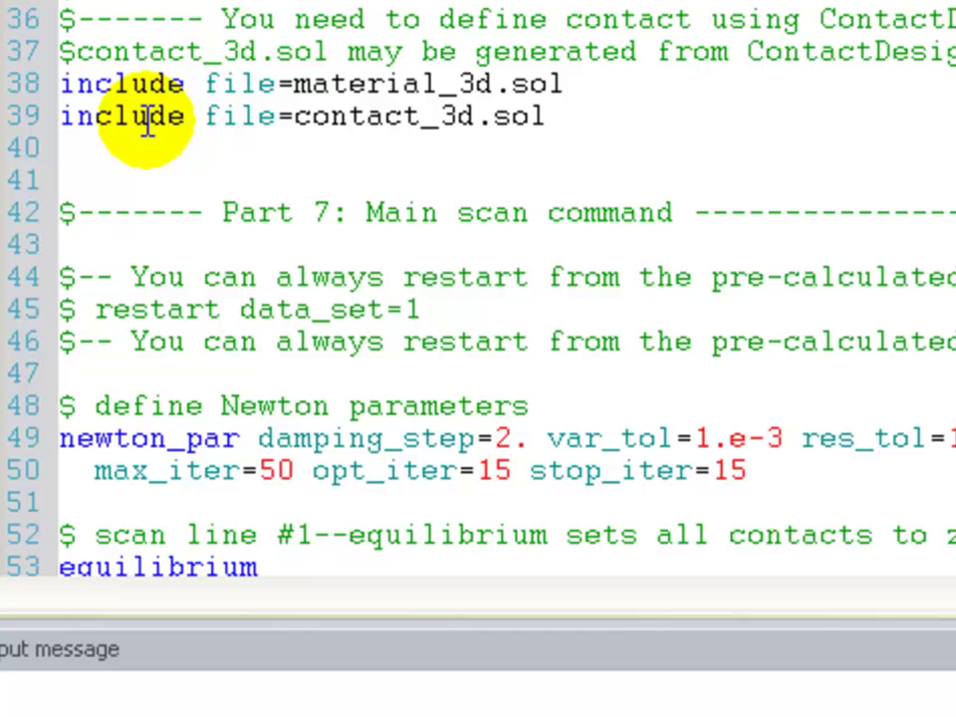
left_click_drag(130, 116, 347, 118)
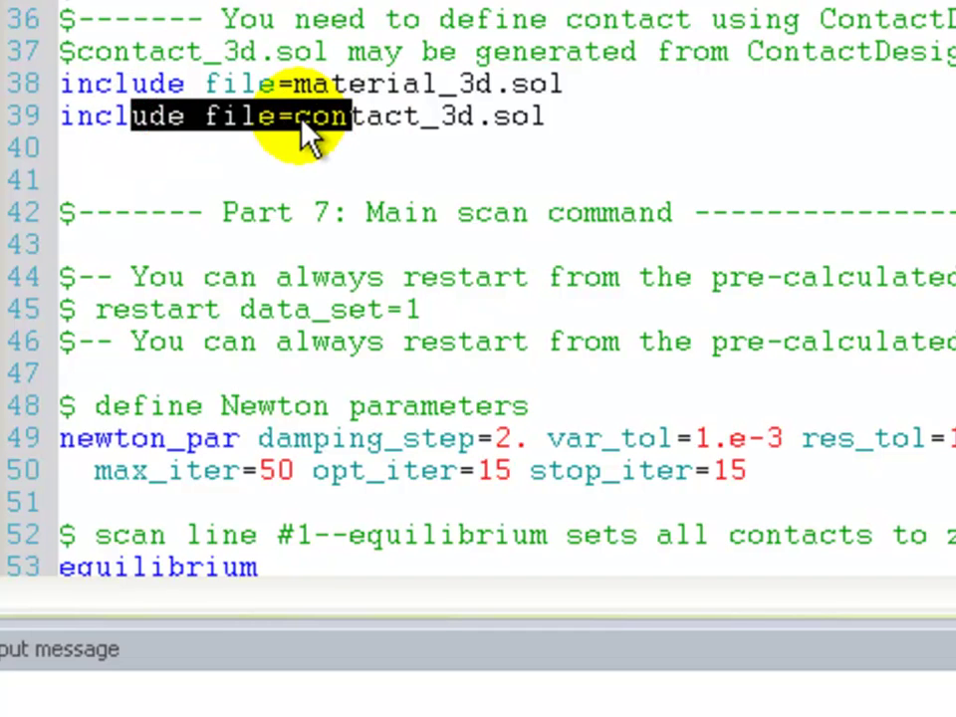
right_click(301, 116)
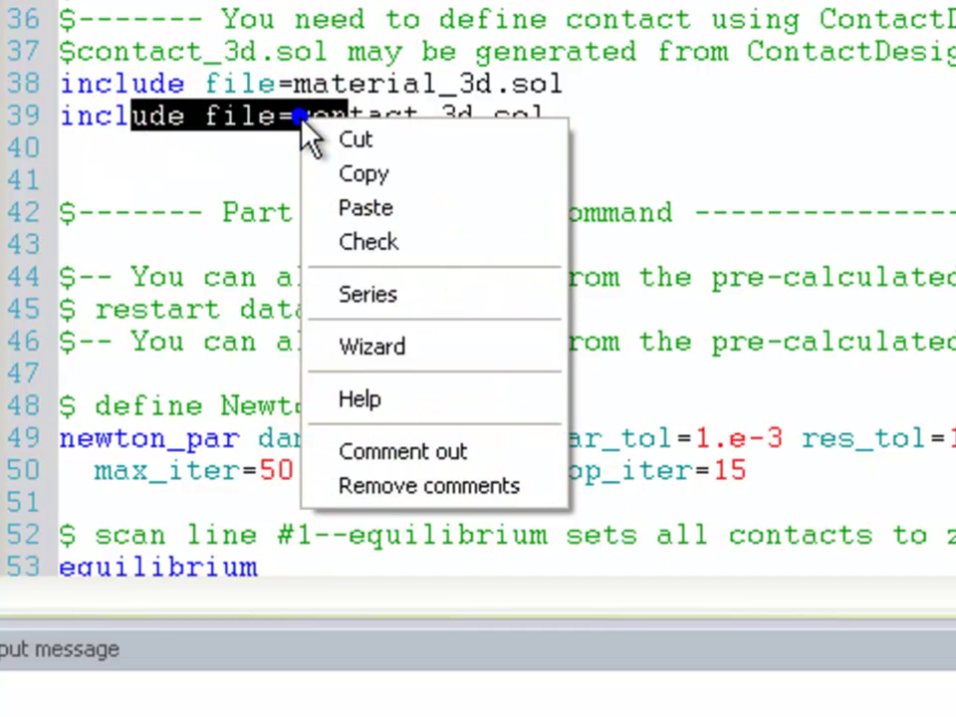
left_click(388, 450)
left_click(135, 156)
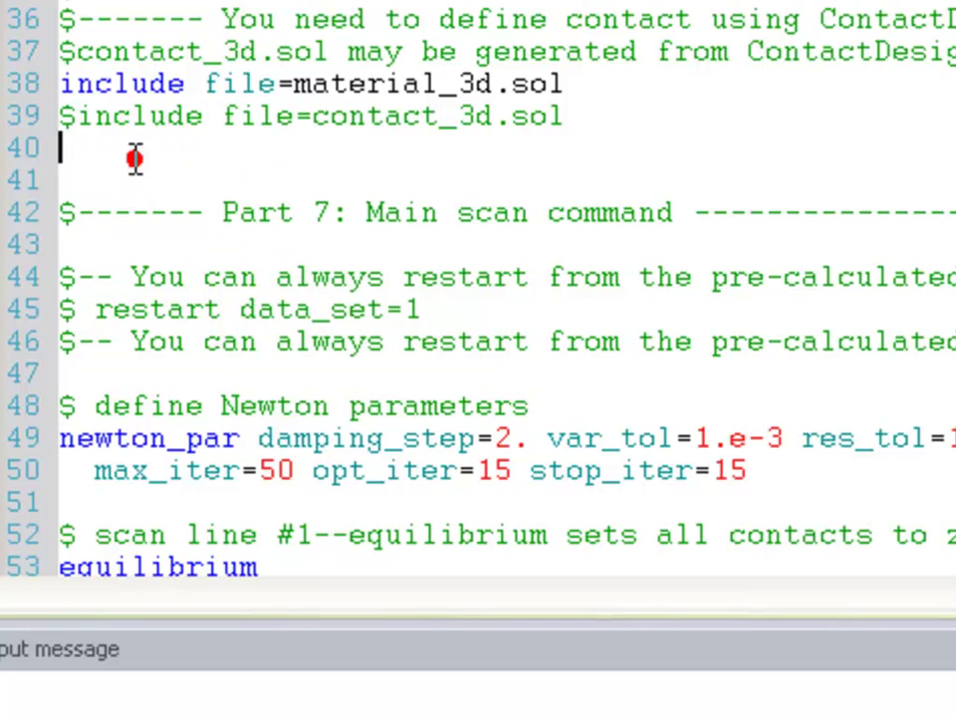
- Add the comment '$ Add some commands for LED simulation' followed by two blank lines
key("Return")
key("Return")
key("Return")
key("Return")
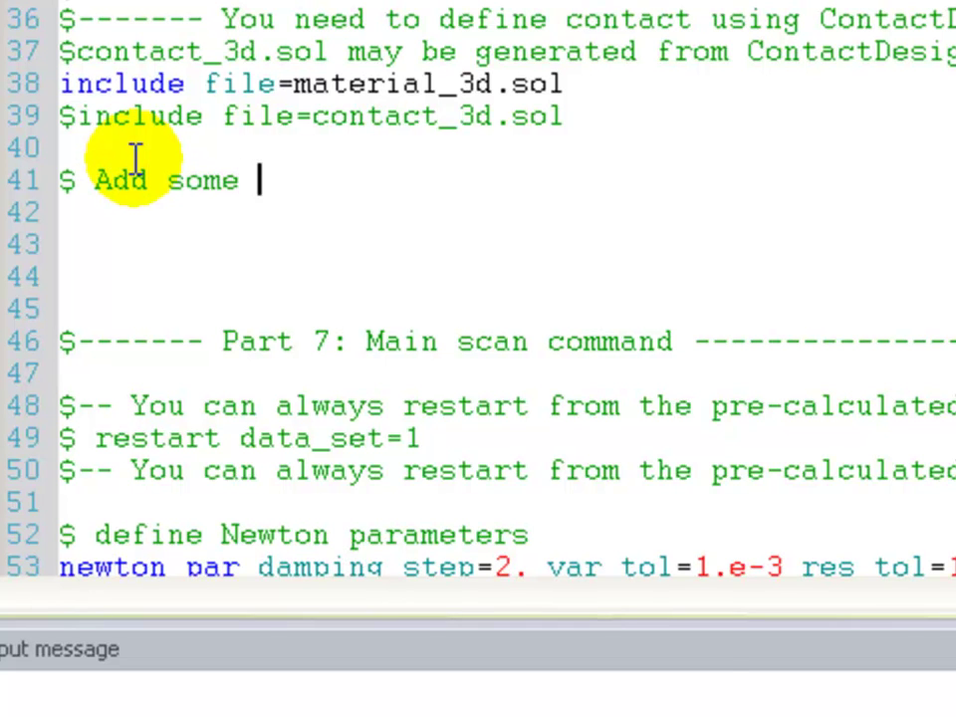
type("for LED simulation")
key("Return")
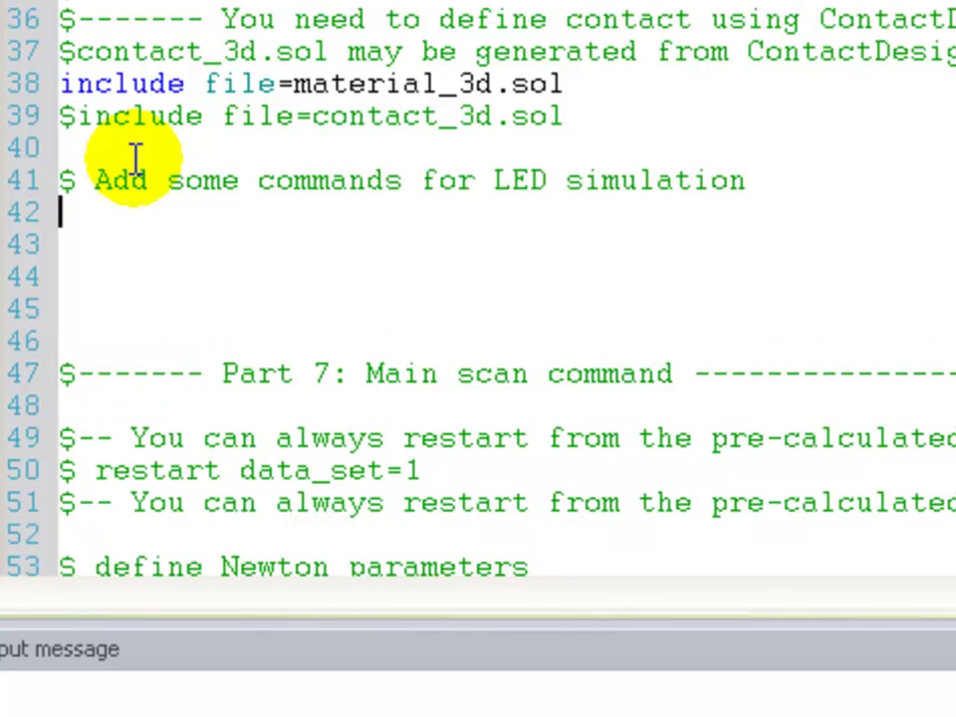
key("Return")
right_click(109, 244)
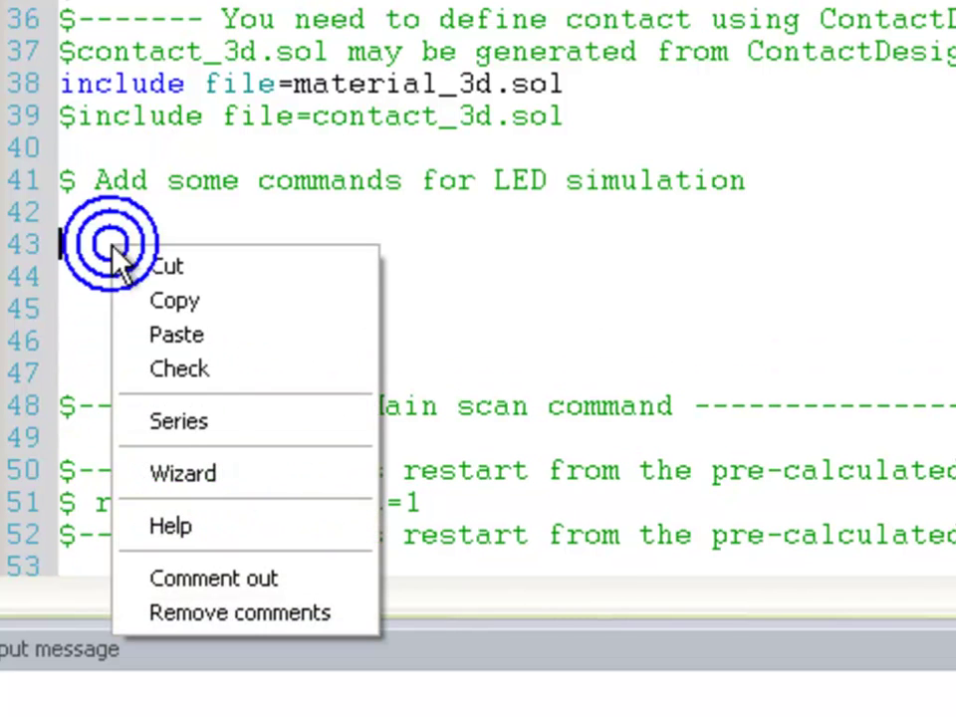
- Insert a qwell_normal command with dir = z through the command Wizard
left_click(257, 497)
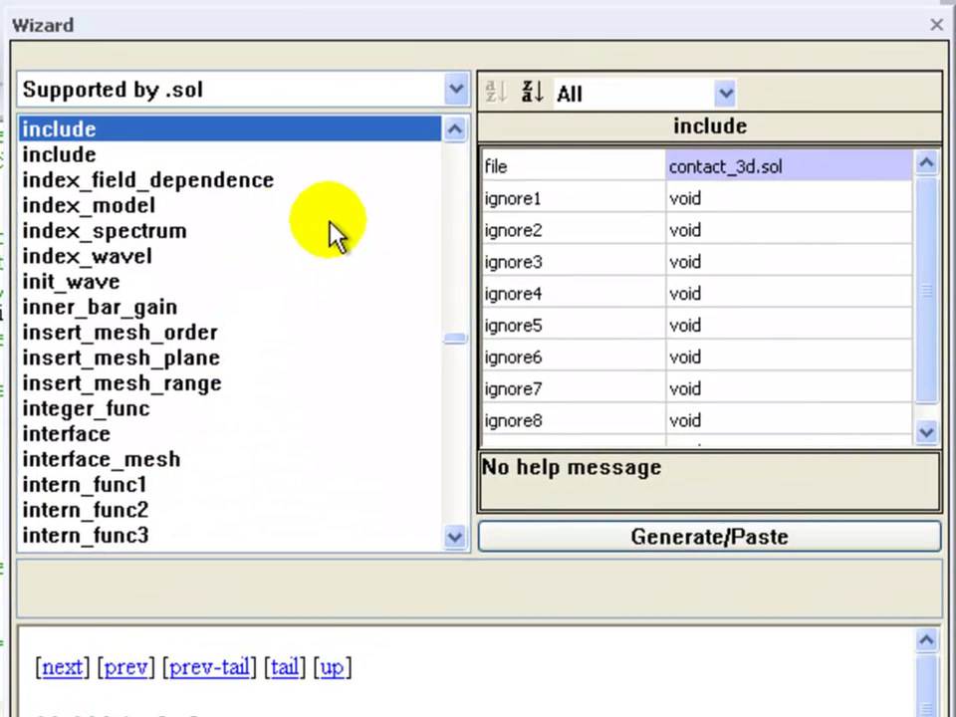
left_click_drag(458, 337, 449, 430)
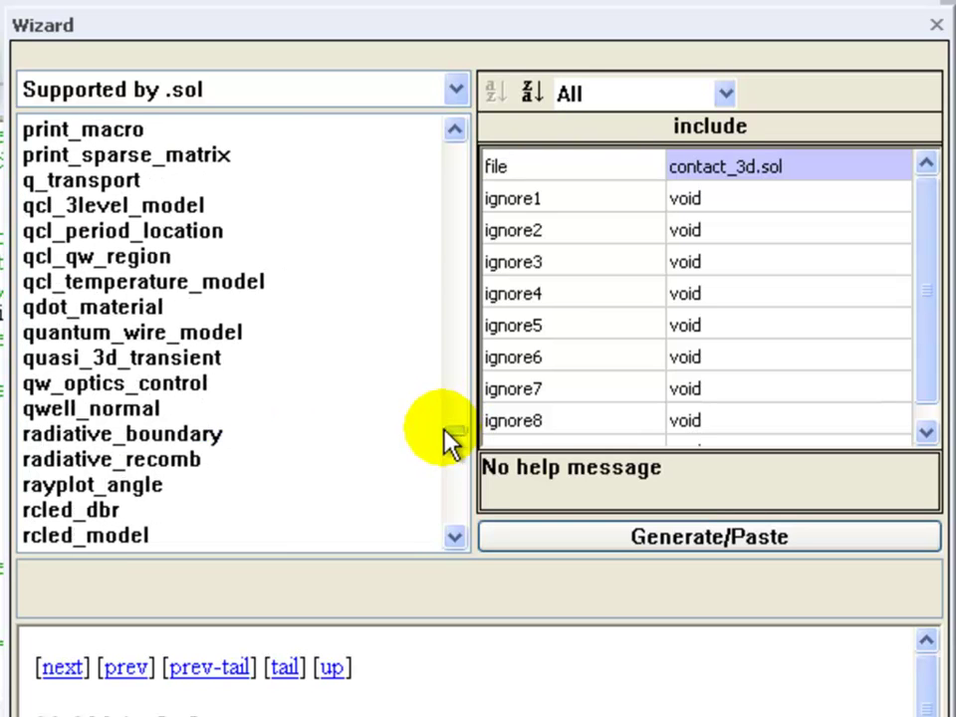
left_click(140, 407)
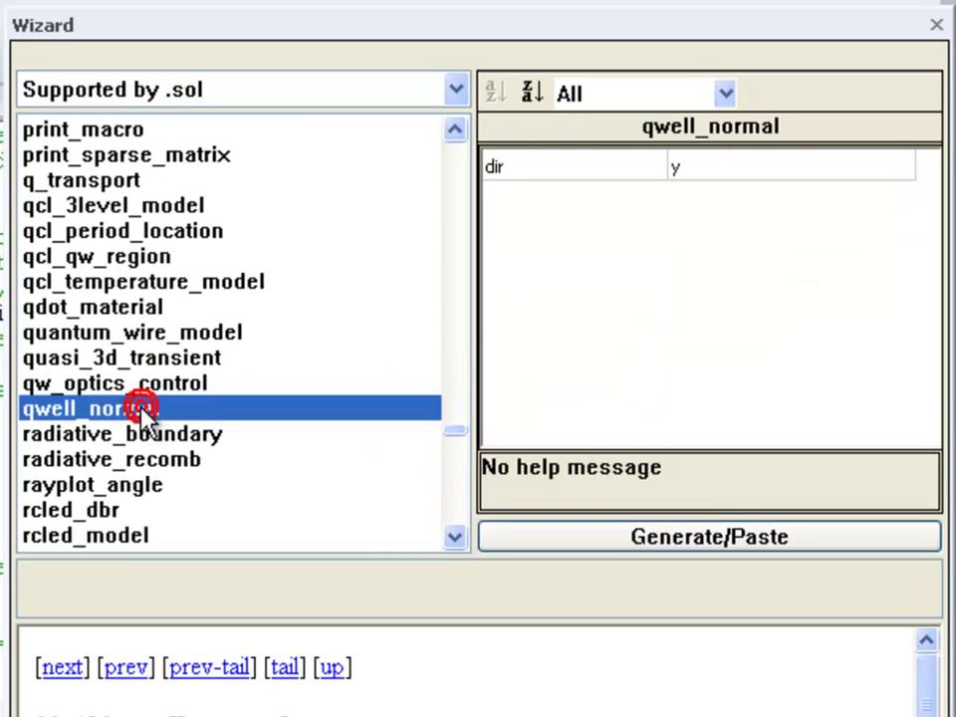
left_click(687, 169)
left_click(773, 179)
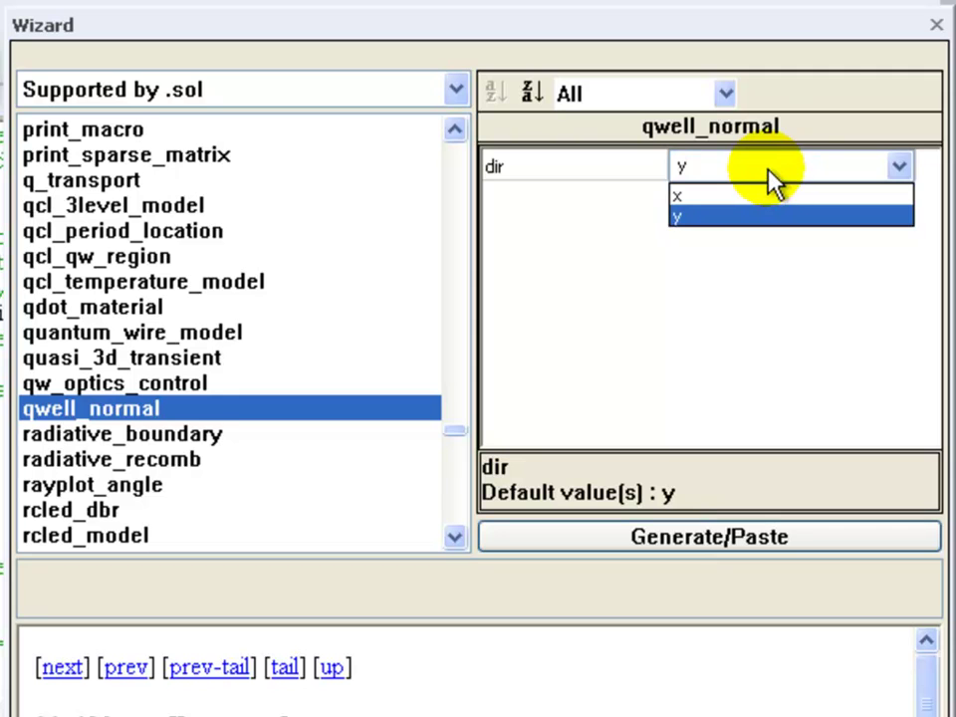
left_click(769, 172)
type("z")
left_click(679, 268)
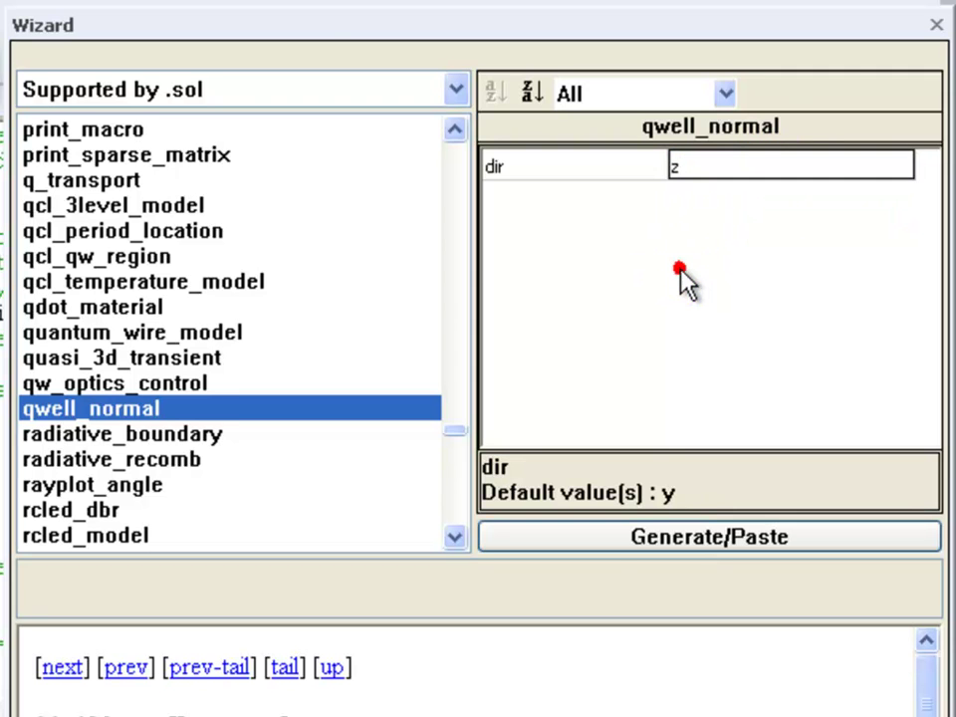
left_click(597, 537)
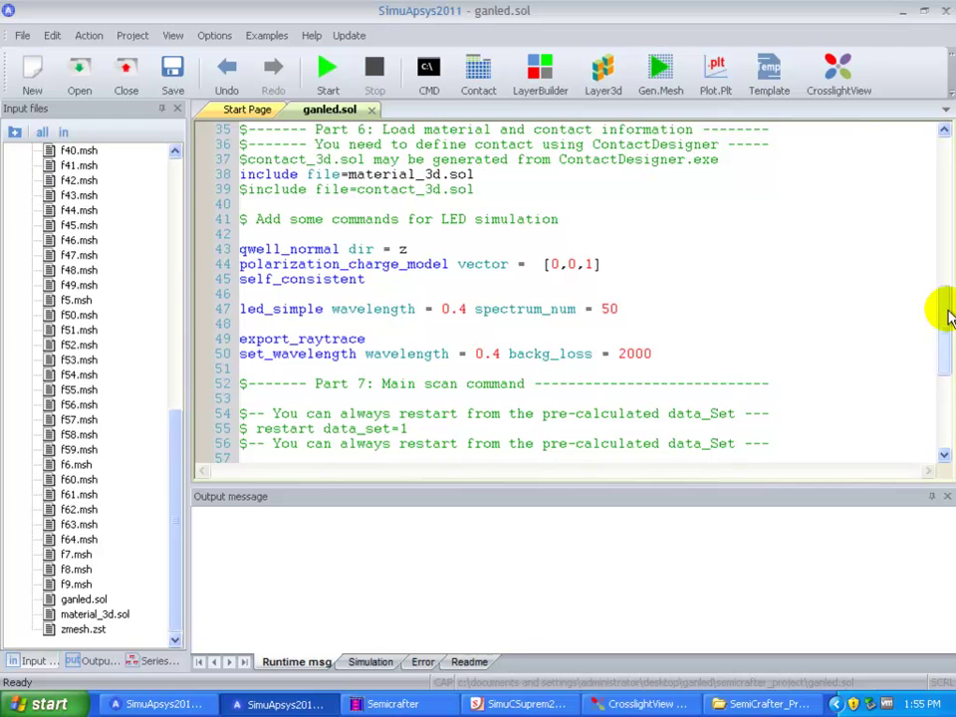
- Change max_iter from 50 to 150 in the first newton_par line
left_click_drag(948, 316, 936, 404)
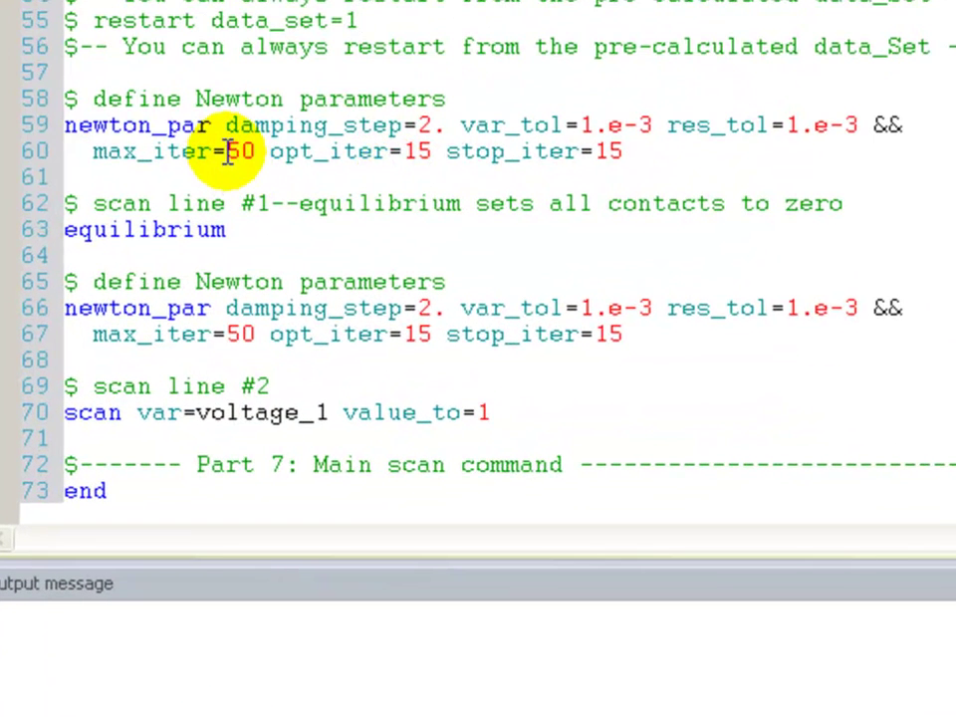
left_click(225, 151)
type("1")
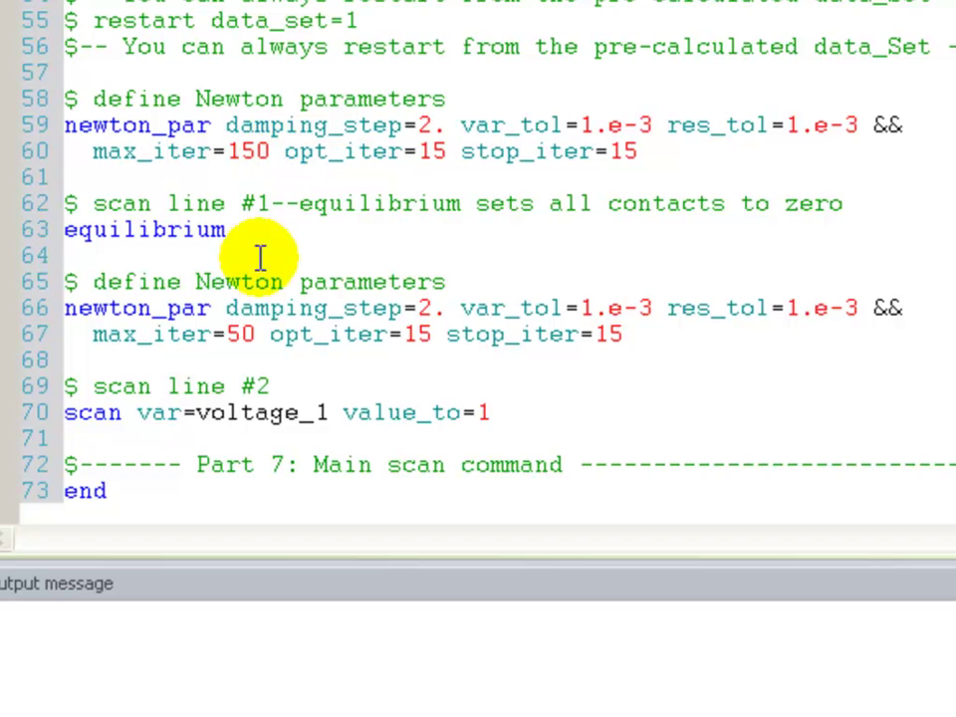
key("Down")
key("Down")
key("Down")
key("Down")
key("Down")
key("Down")
left_click(649, 308)
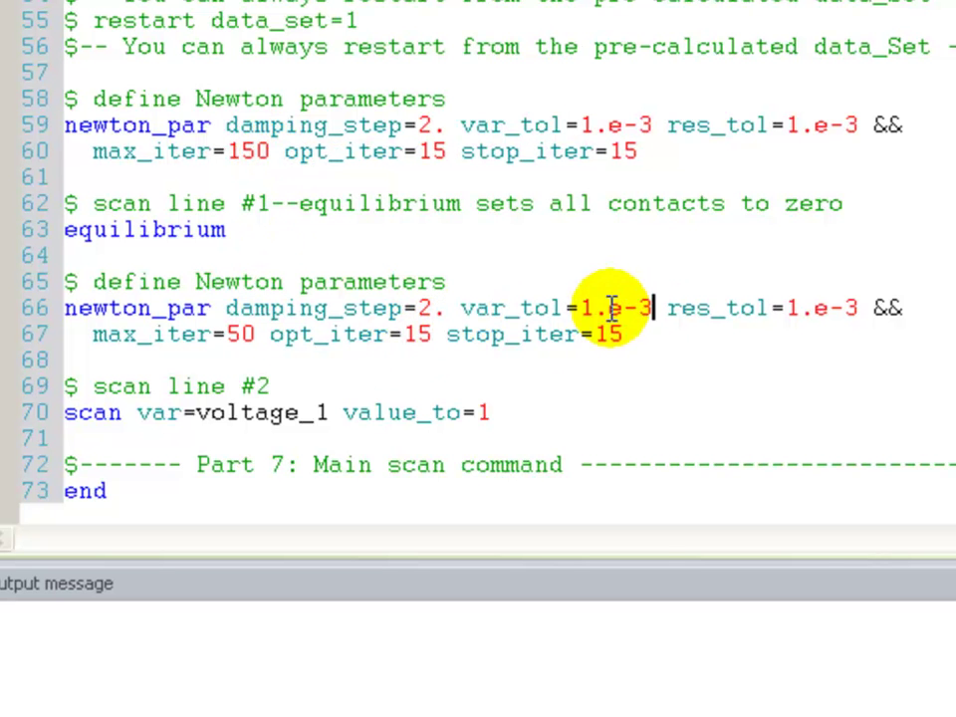
right_click(612, 307)
- Set res_tol and var_tol to 1.e-2 on the second newton_par line
left_click(646, 486)
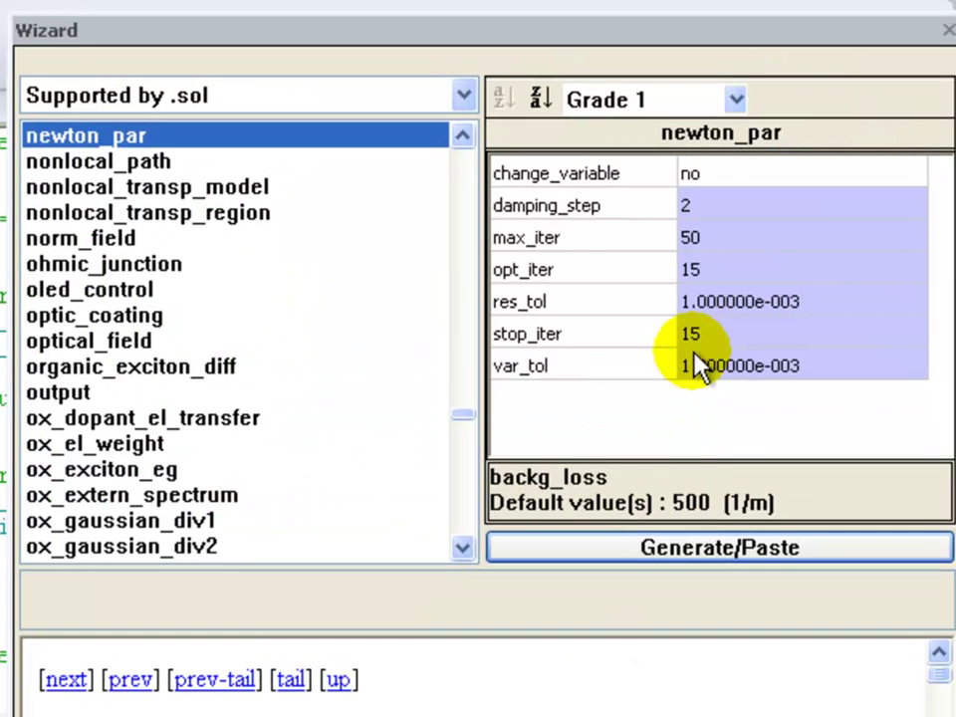
left_click(764, 300)
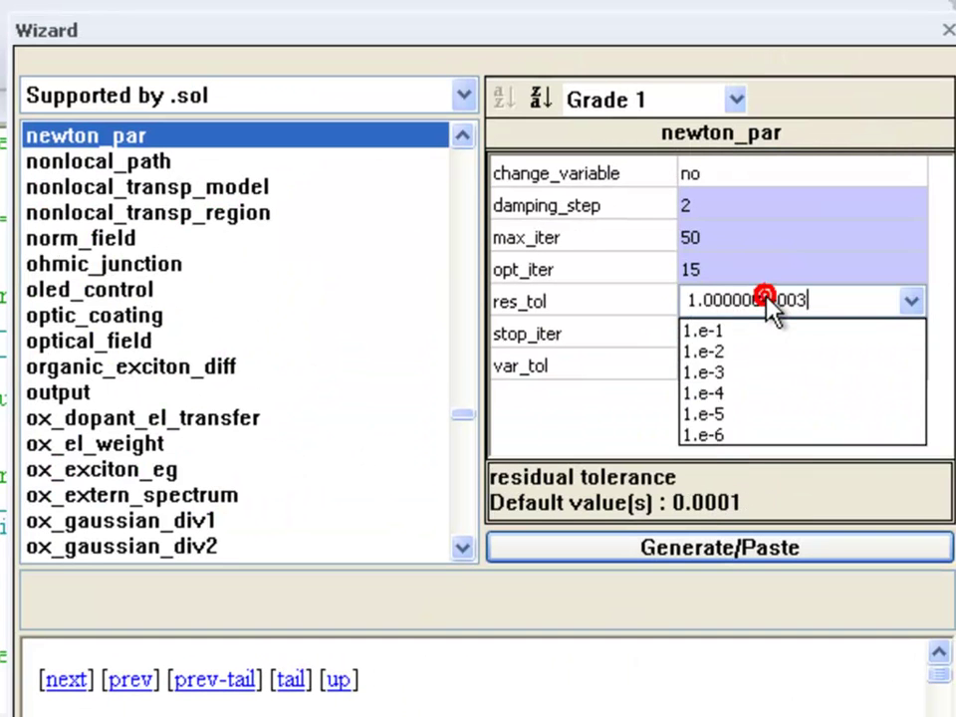
left_click(719, 356)
left_click(741, 365)
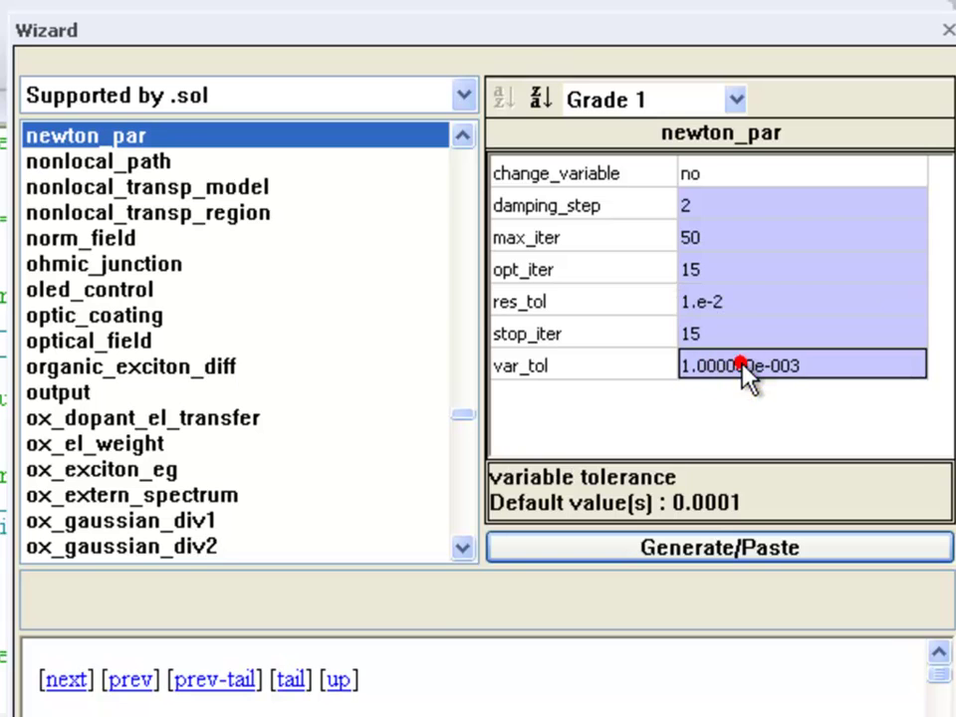
left_click(745, 370)
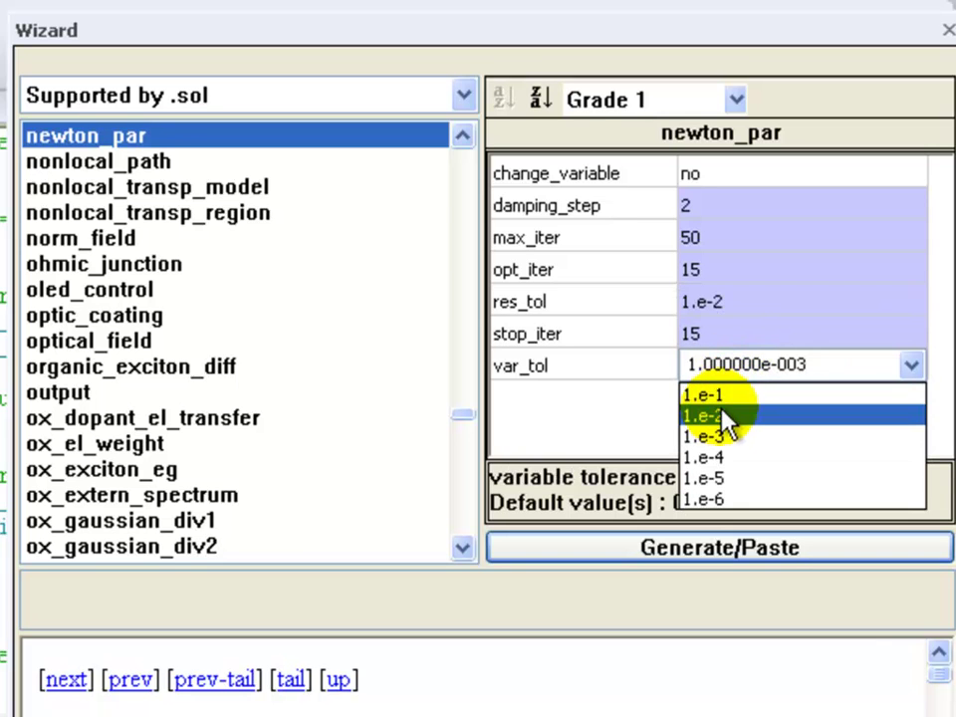
left_click(719, 416)
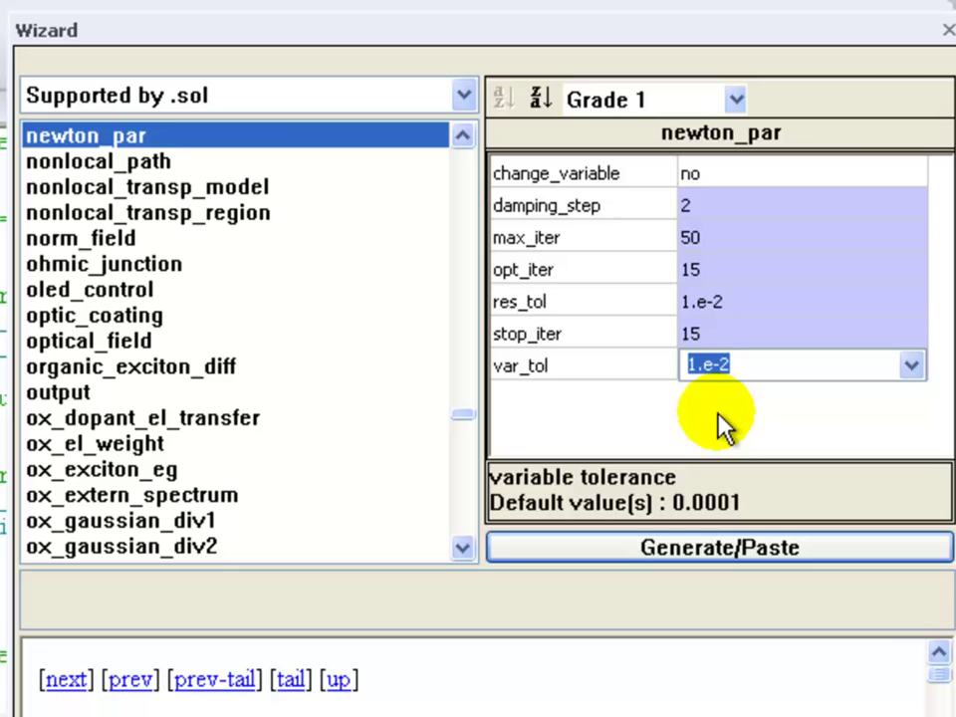
left_click(717, 418)
left_click(672, 547)
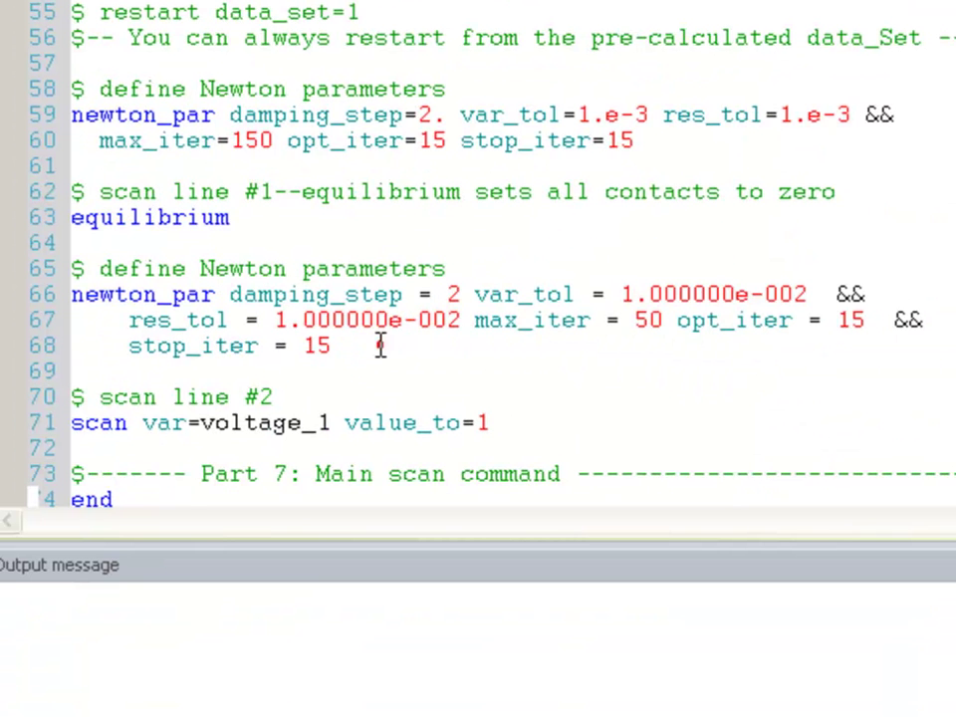
- Open the scan command in the Wizard, list all parameters, and set value_to to -3.0
scroll(379, 345, "down", 2)
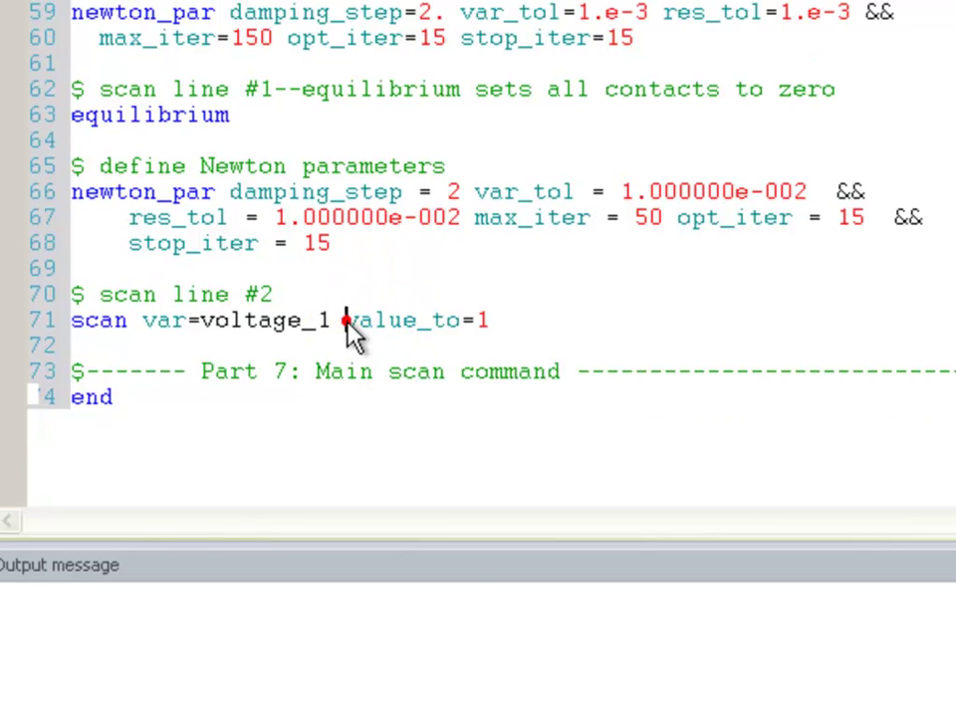
right_click(347, 323)
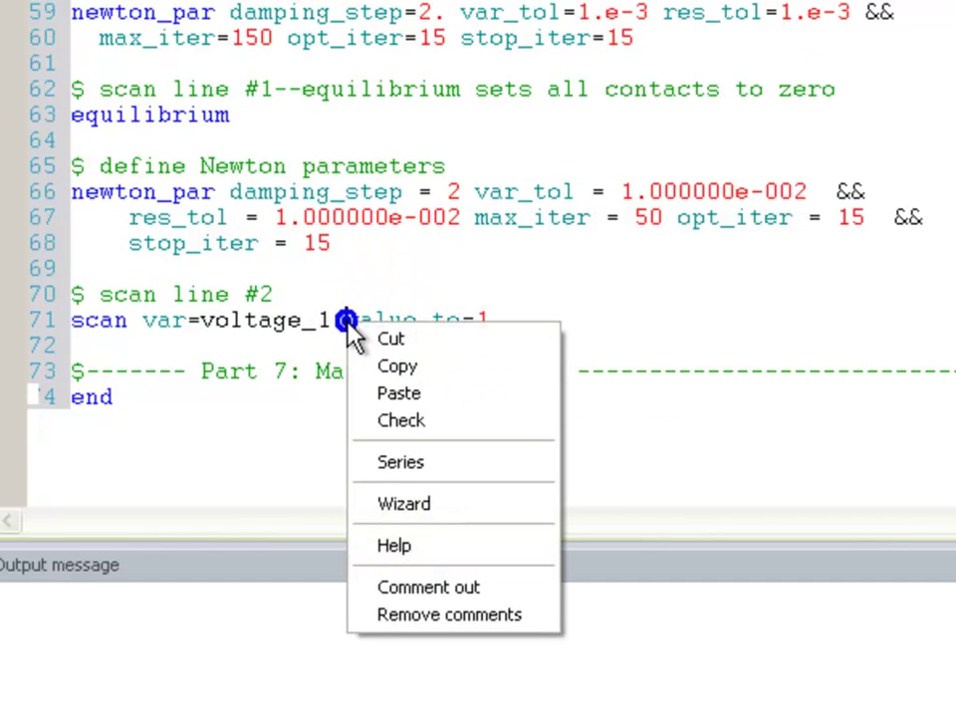
left_click(388, 504)
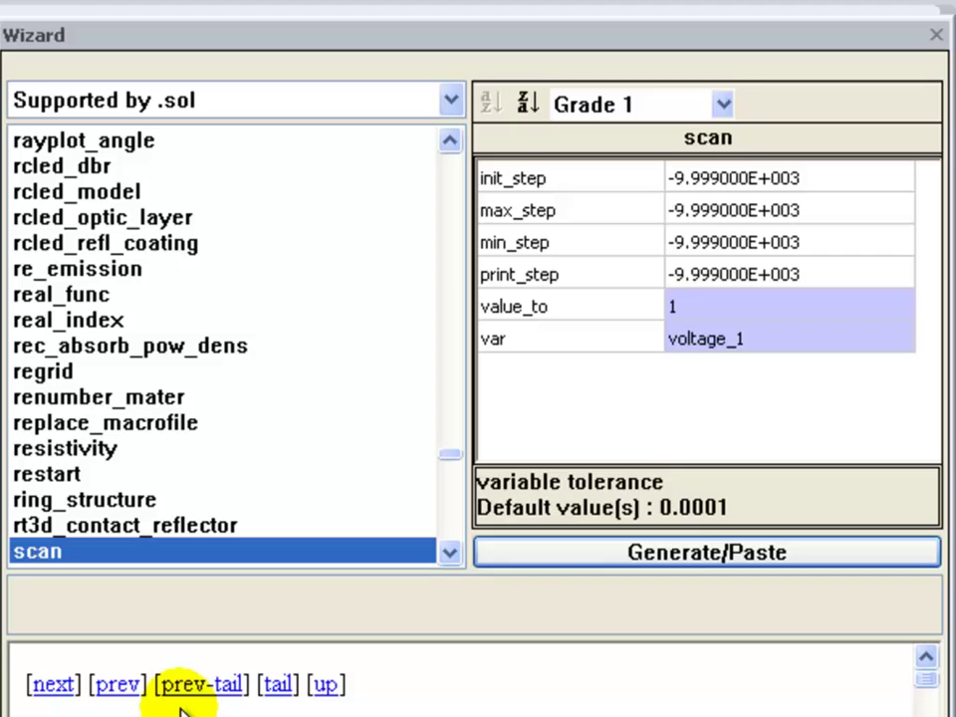
left_click(723, 103)
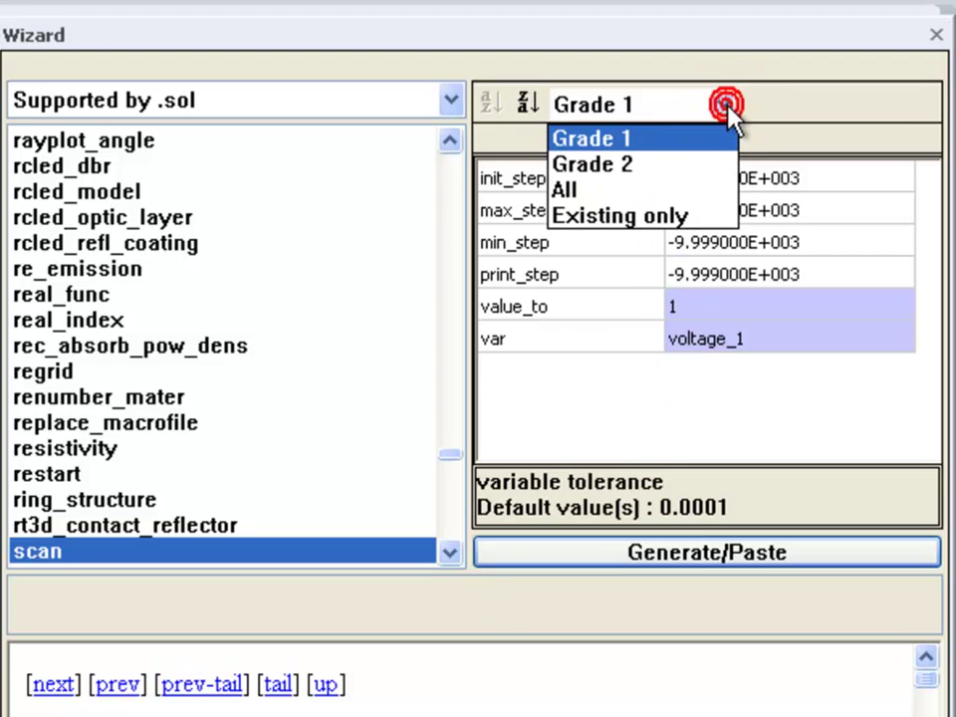
left_click(638, 189)
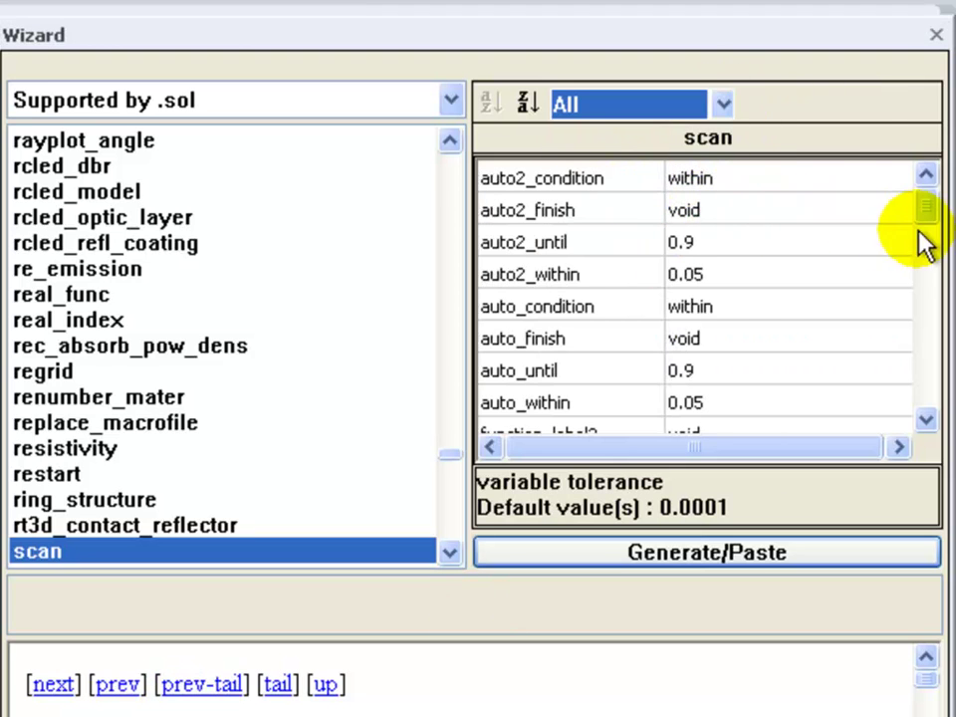
left_click_drag(932, 207, 921, 378)
left_click(703, 277)
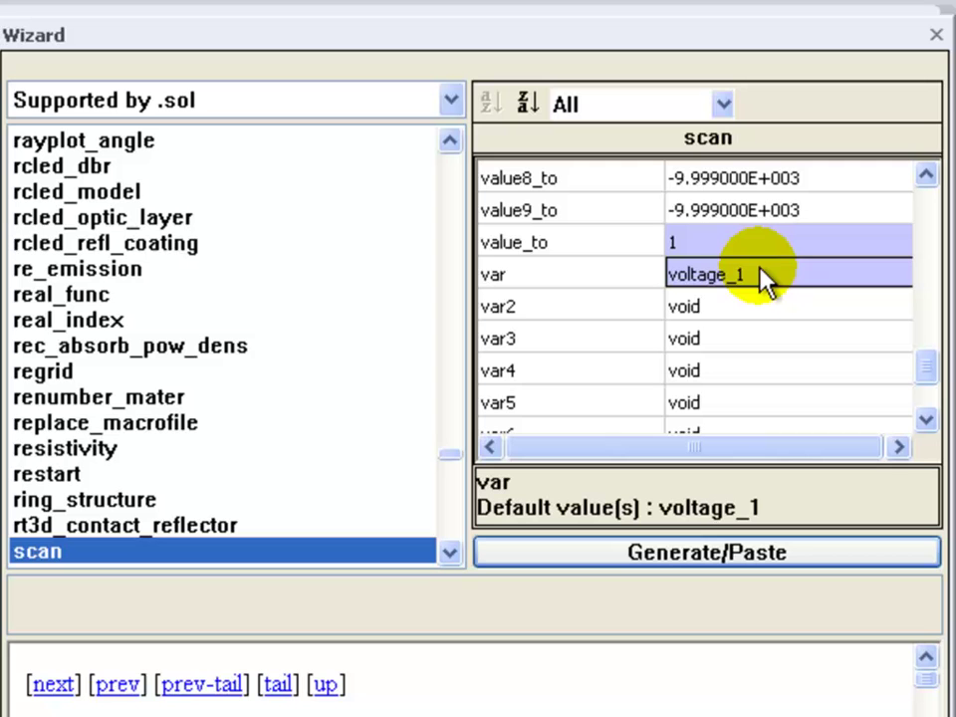
left_click(749, 244)
type("-3.0")
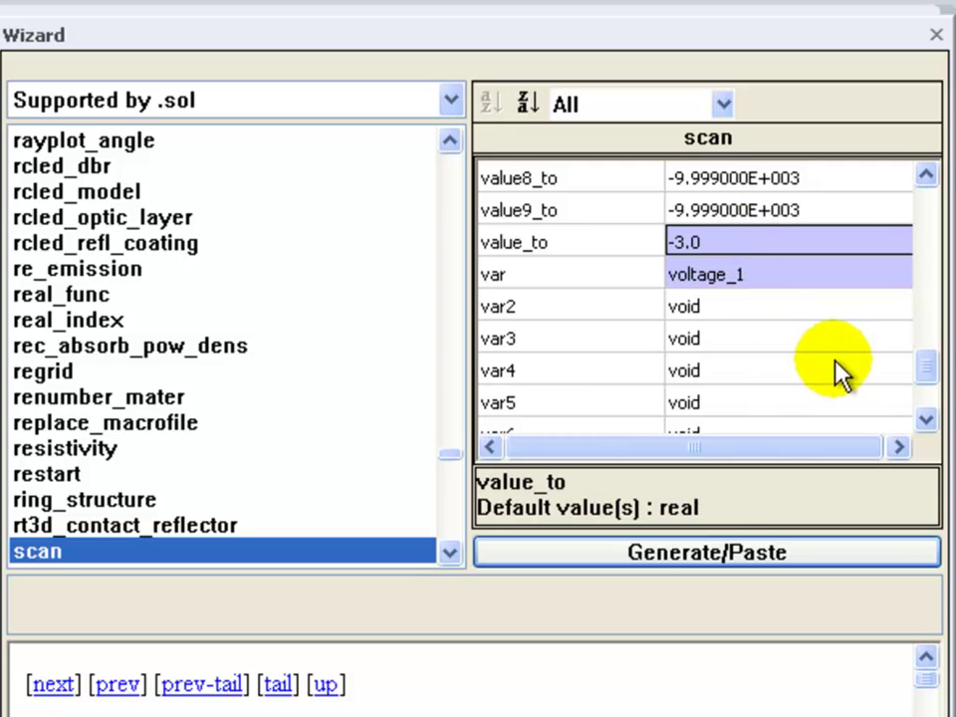
- Set the scan's auto_finish to current_1 and auto_condition to above
left_click_drag(923, 366, 926, 204)
left_click(733, 343)
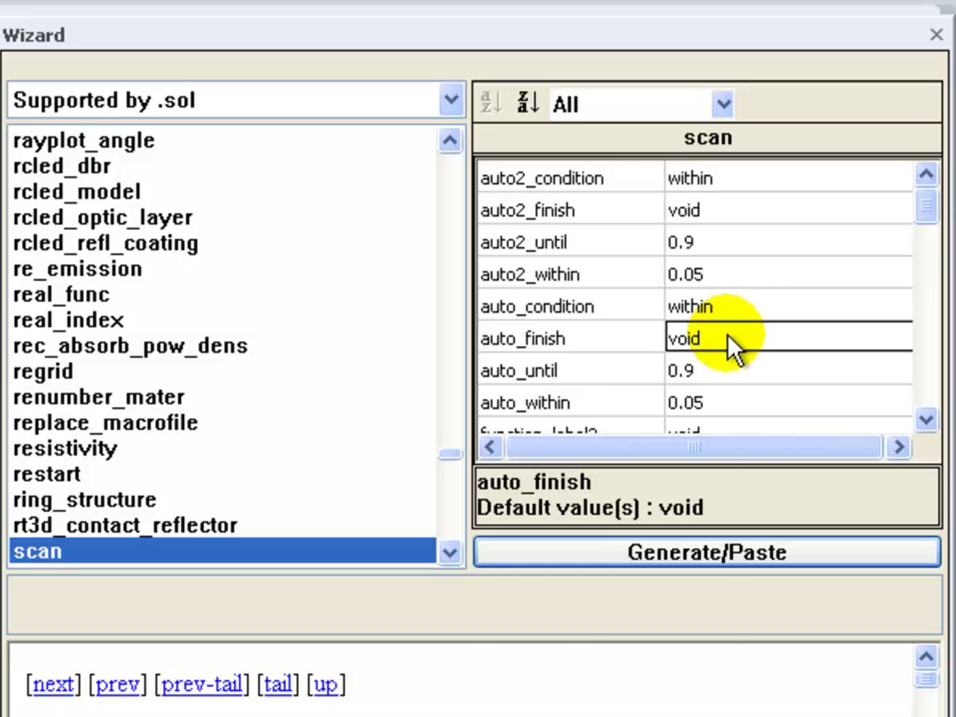
left_click(734, 343)
scroll(732, 347, "up", 10)
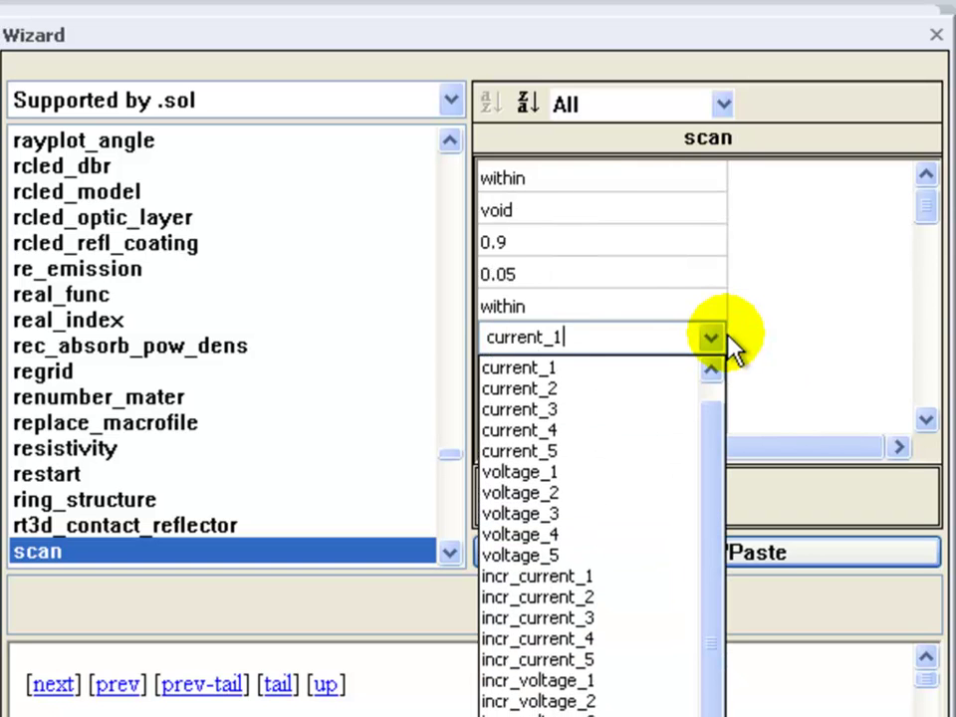
left_click(790, 369)
left_click_drag(736, 444, 548, 455)
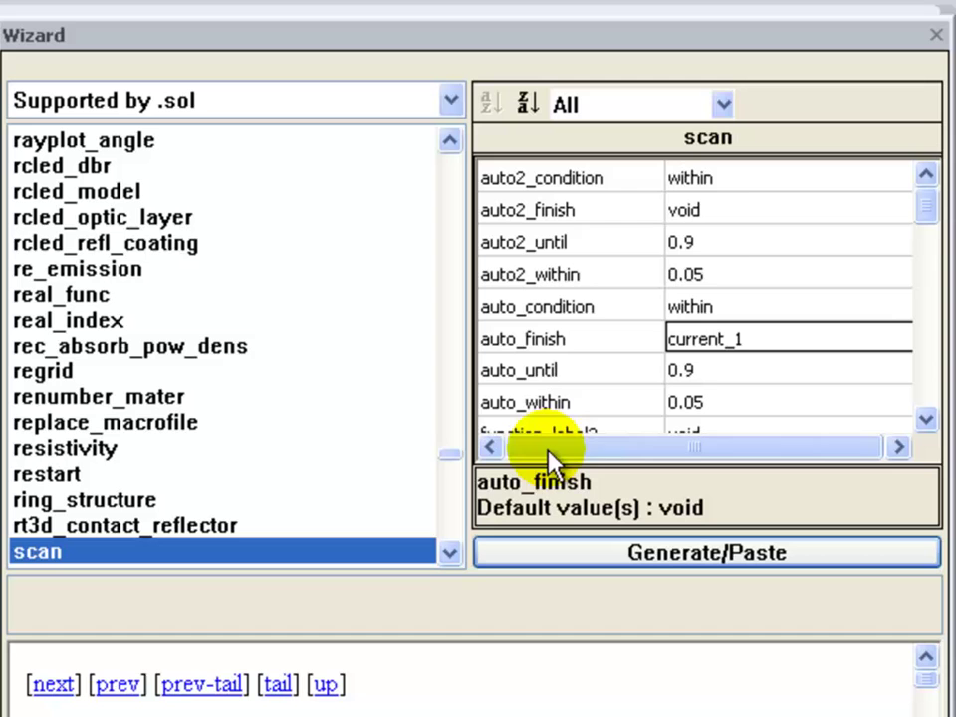
left_click(691, 307)
left_click(684, 308)
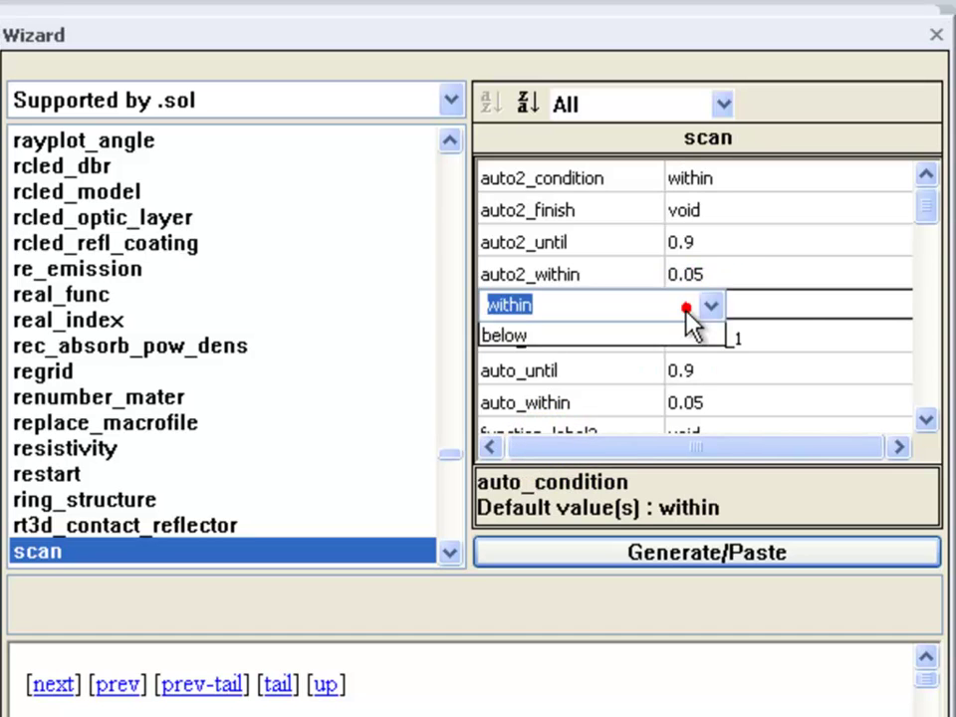
left_click(548, 356)
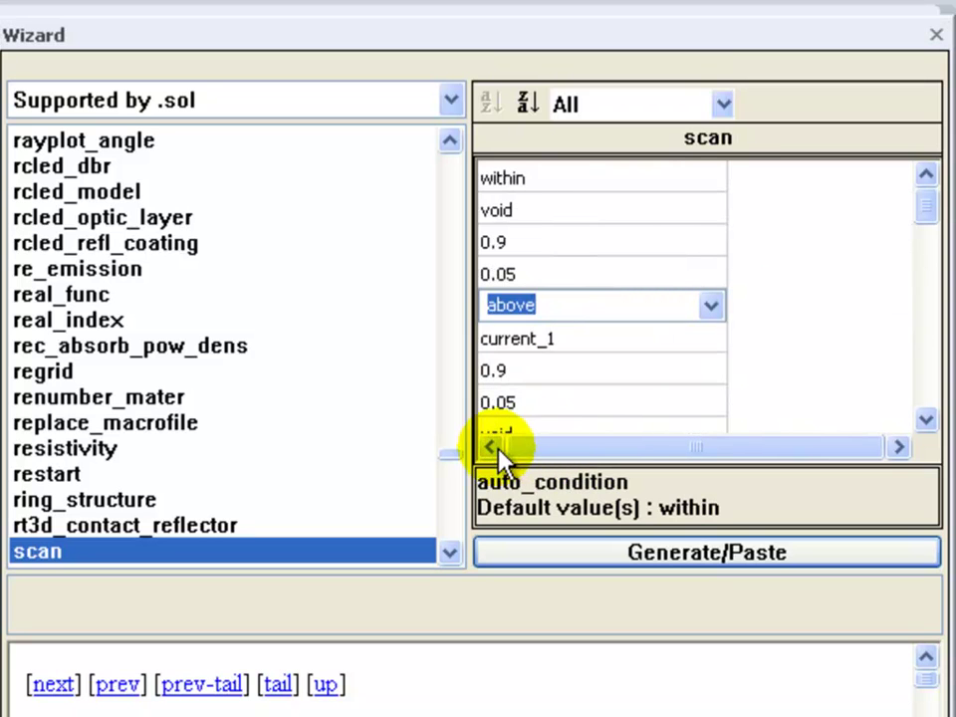
left_click(550, 450)
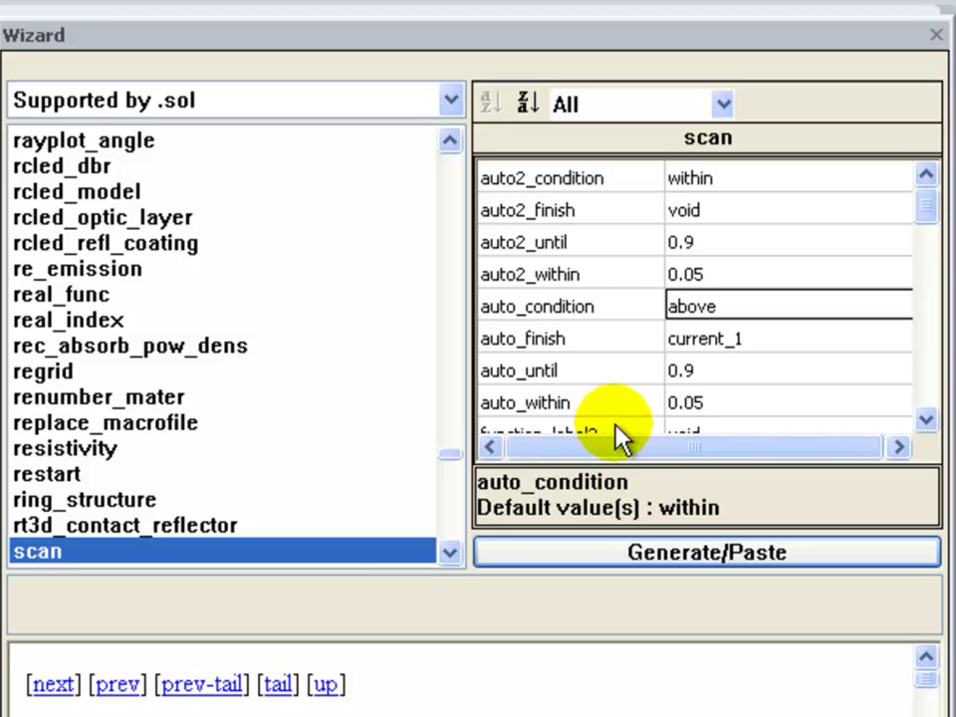
- Set the scan's auto_until threshold to 0.001
left_click(715, 374)
left_click(711, 366)
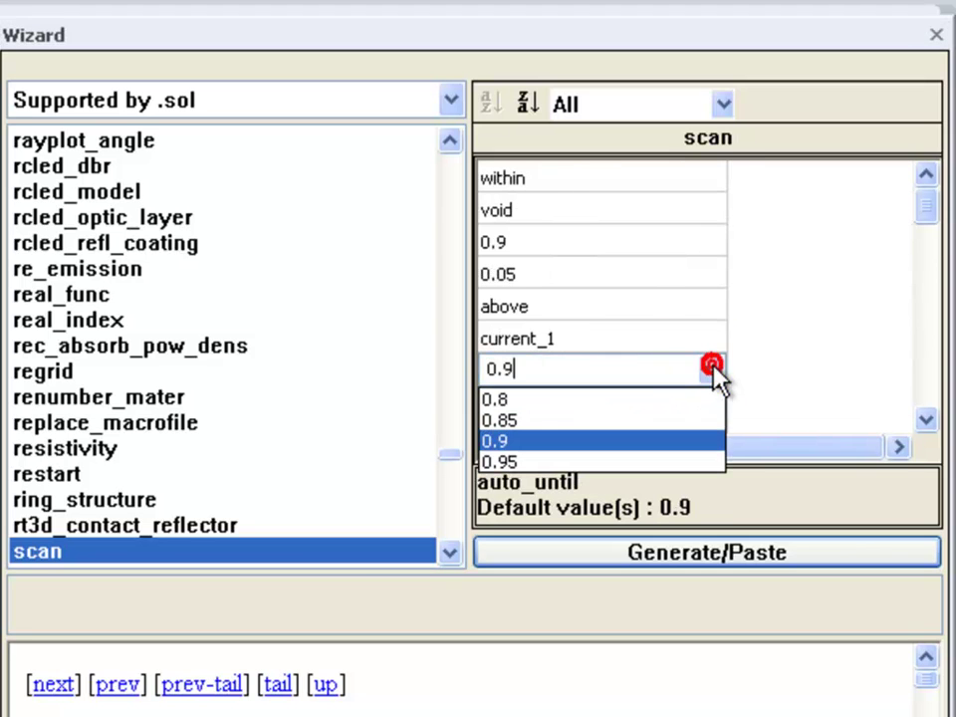
type("0.001")
left_click(783, 408)
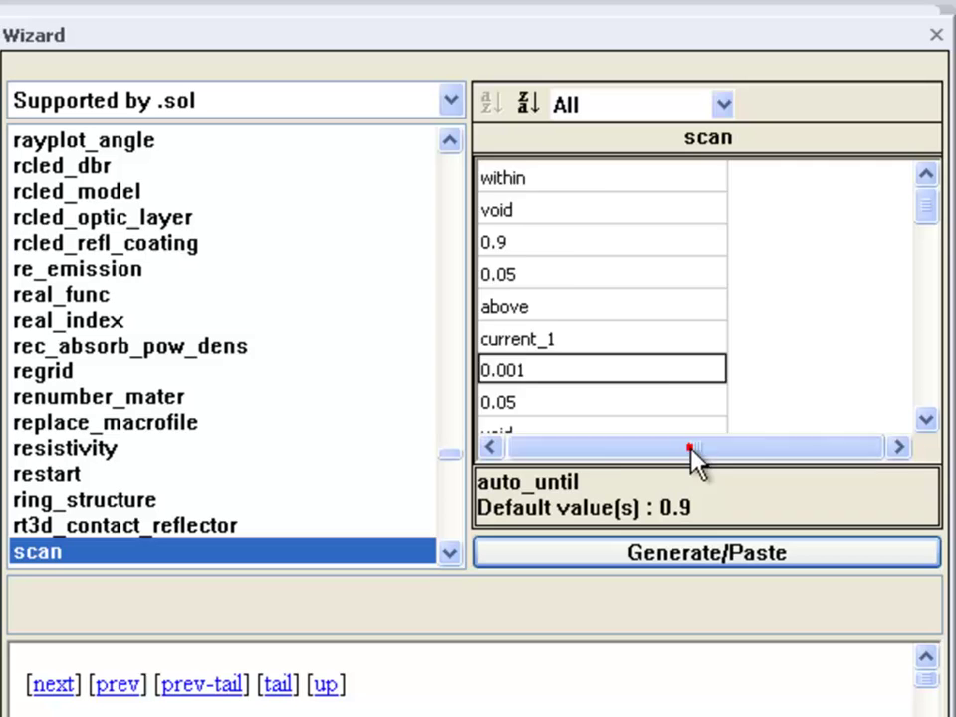
left_click_drag(689, 454, 618, 467)
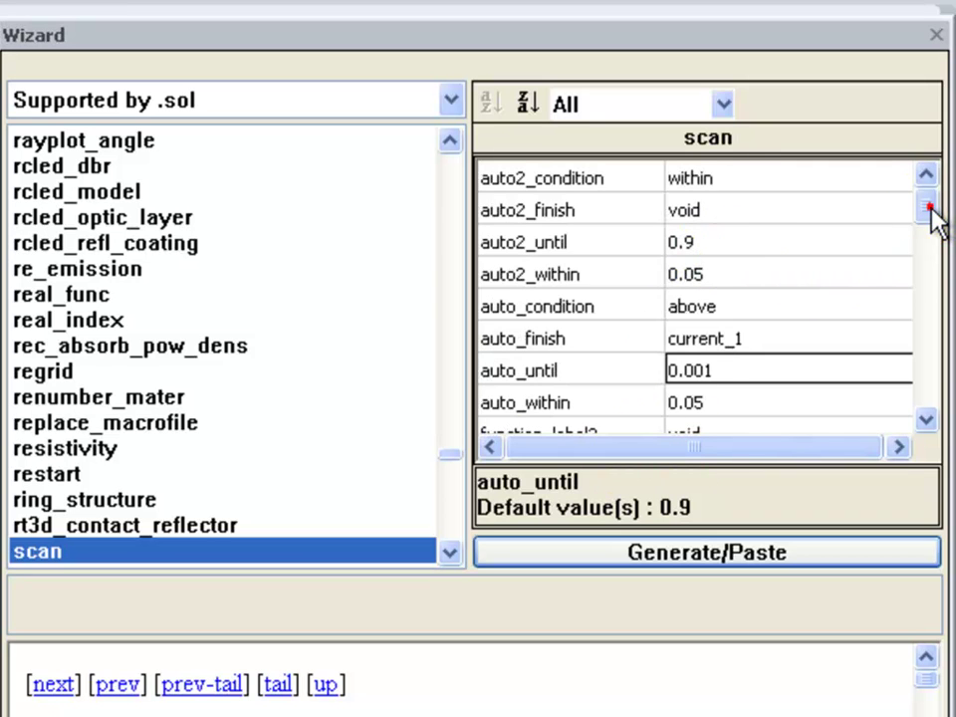
left_click_drag(930, 207, 926, 379)
- Set the scan's var2 to time
left_click(666, 316)
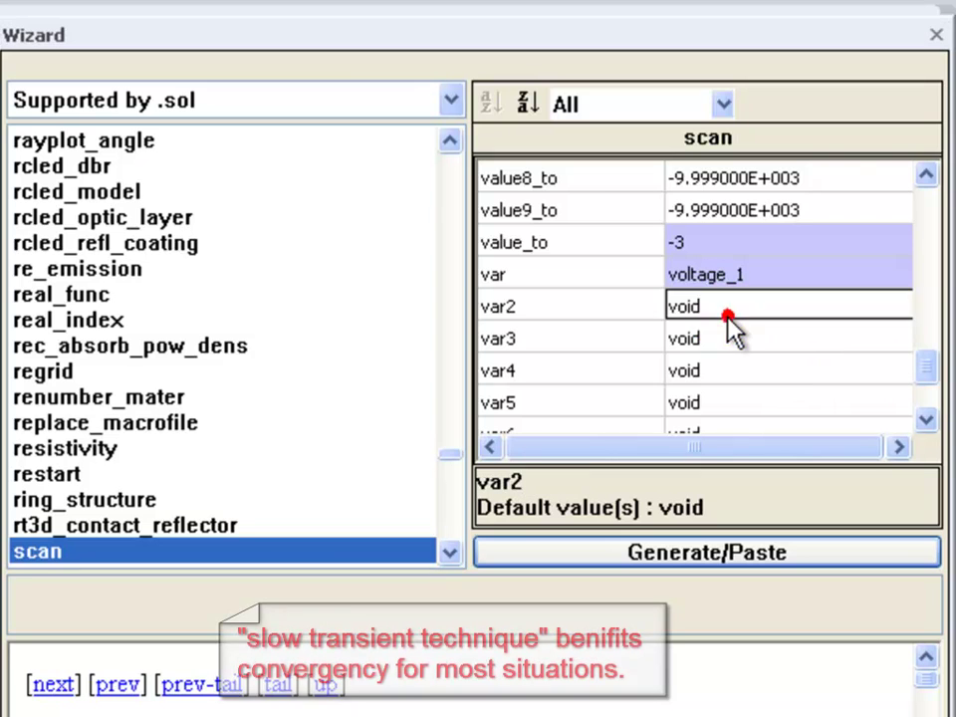
left_click(725, 314)
left_click(565, 377)
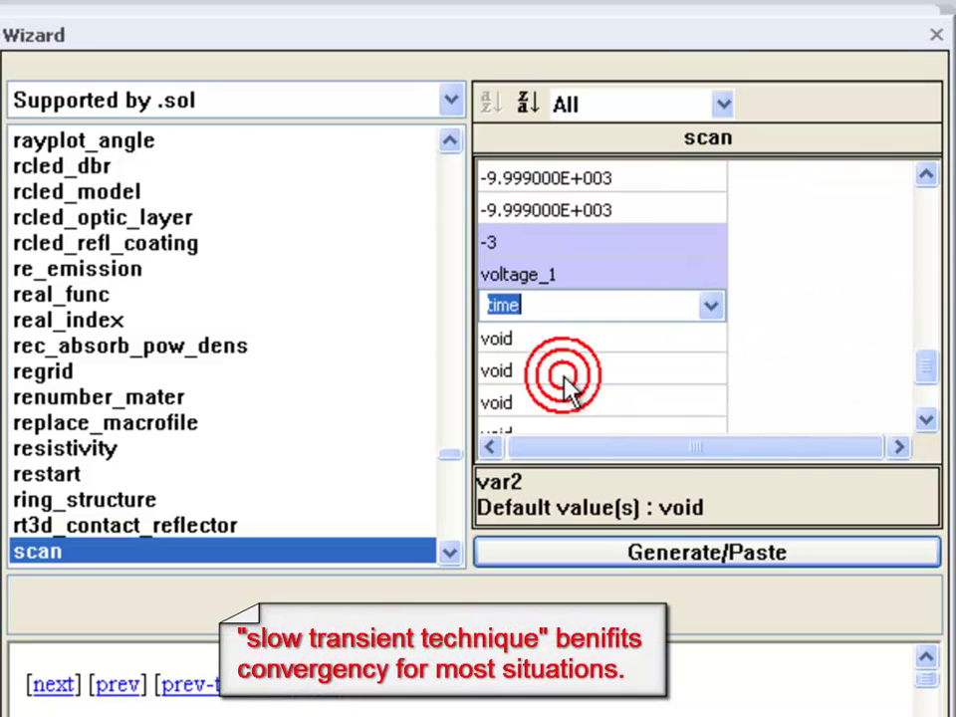
left_click(783, 317)
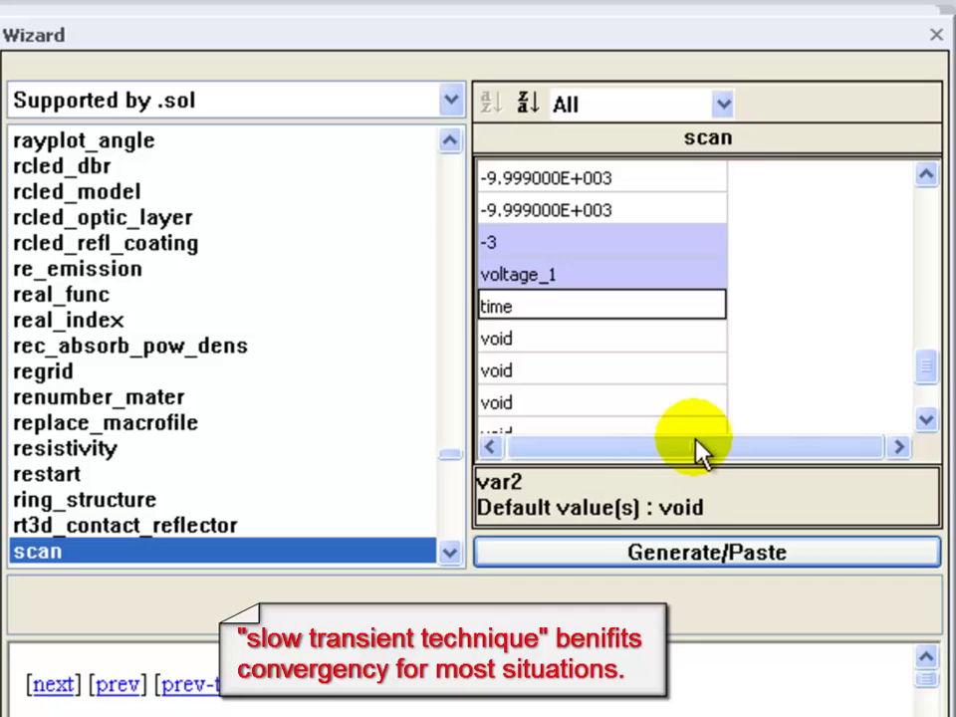
left_click_drag(697, 450, 640, 459)
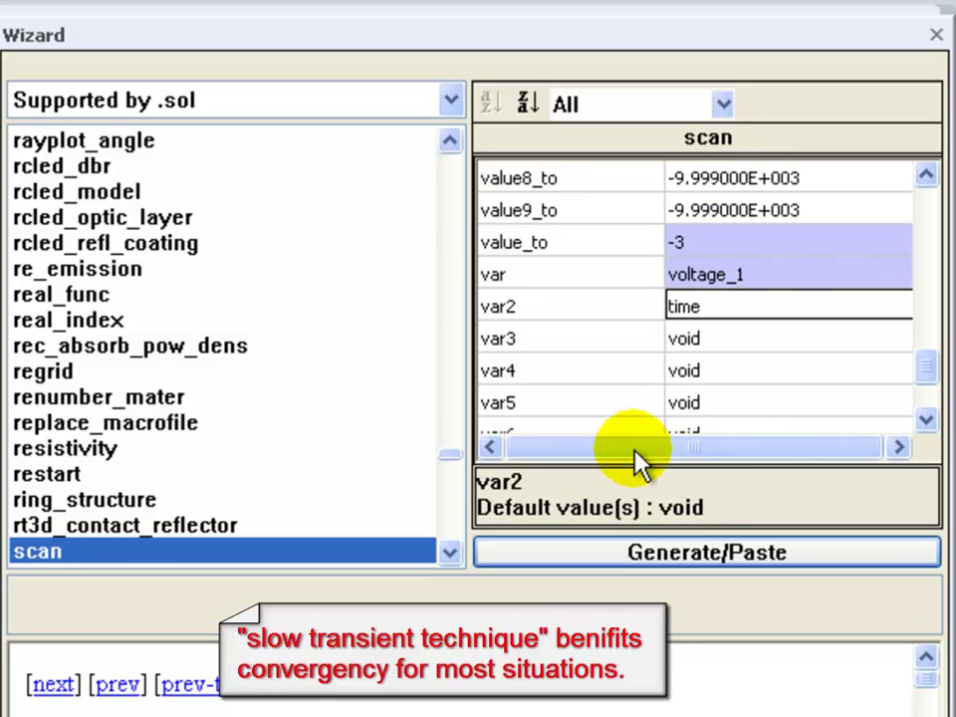
- Set value2_to to 10. and insert the finished scan command into ganled.sol
left_click_drag(930, 377, 937, 326)
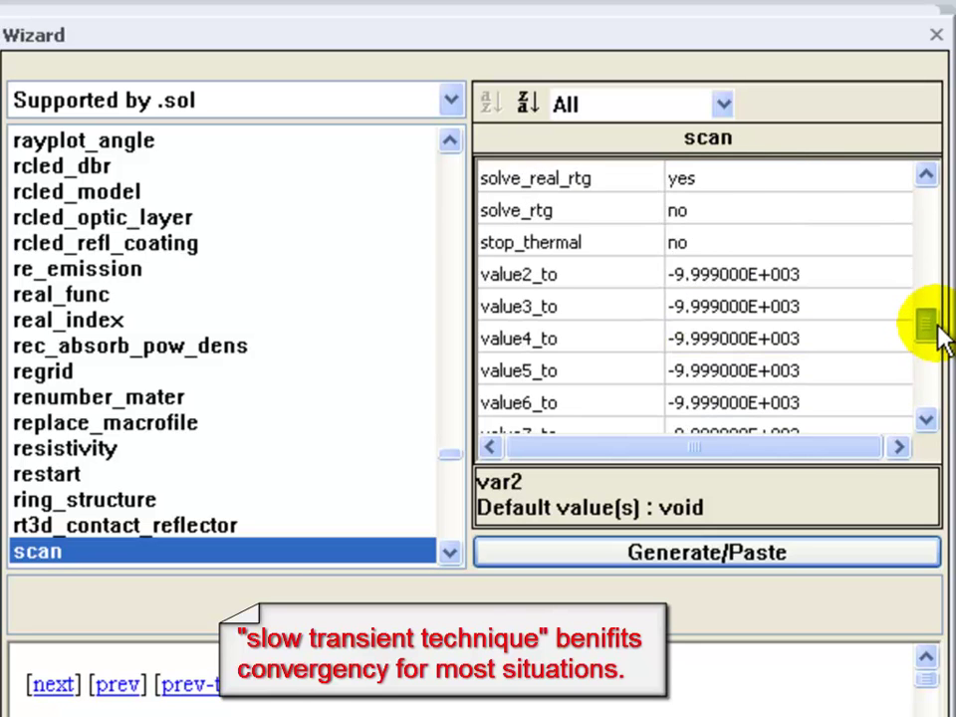
left_click(751, 273)
left_click(749, 271)
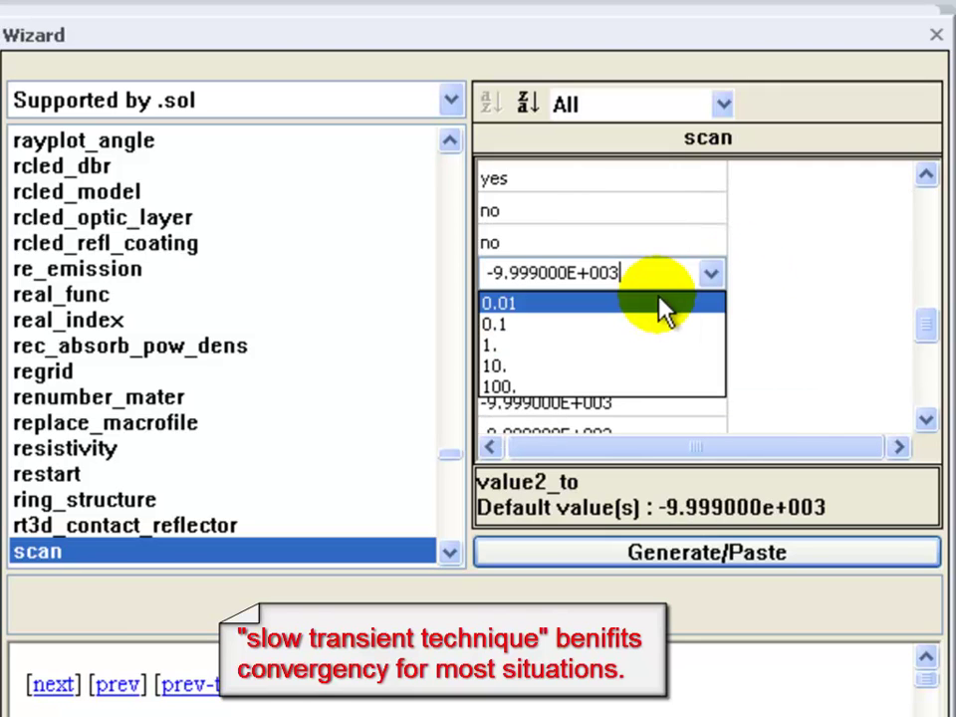
left_click(561, 367)
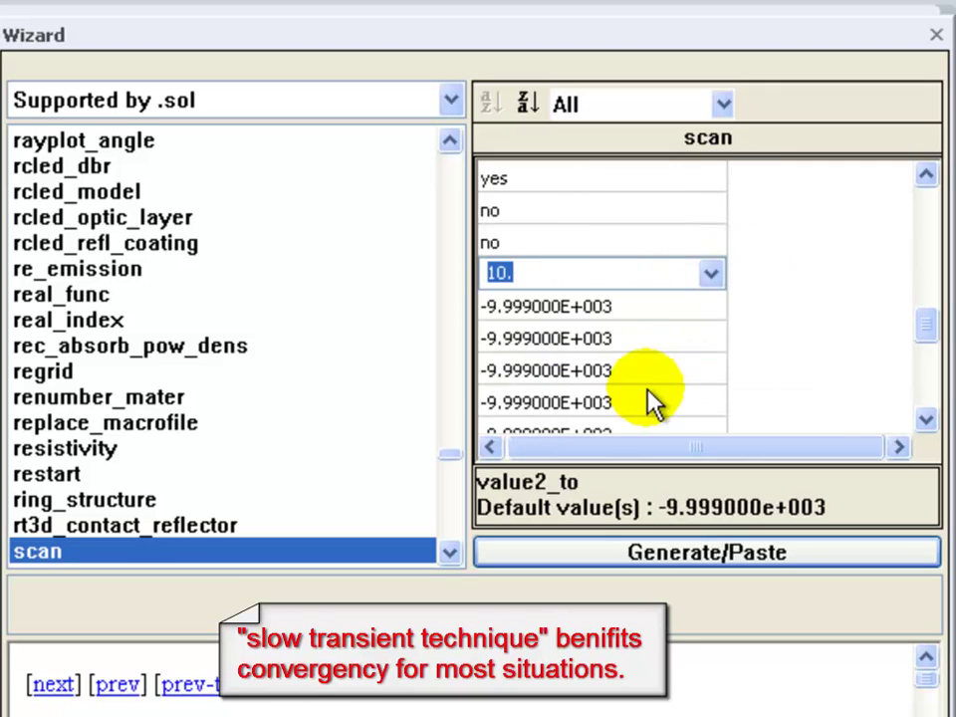
left_click_drag(624, 452, 552, 453)
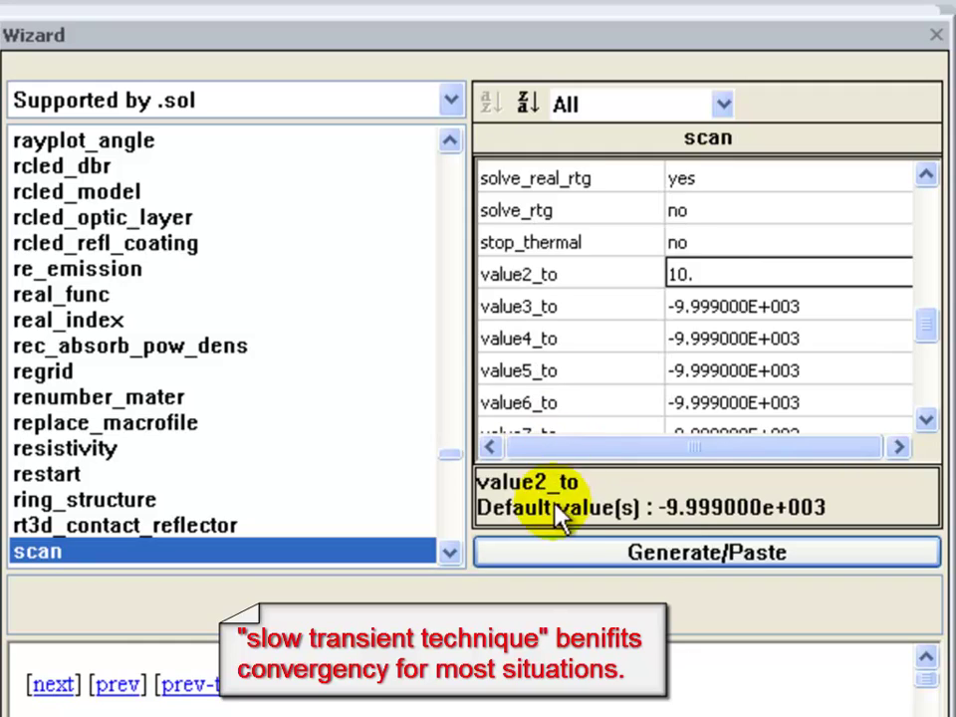
left_click(543, 555)
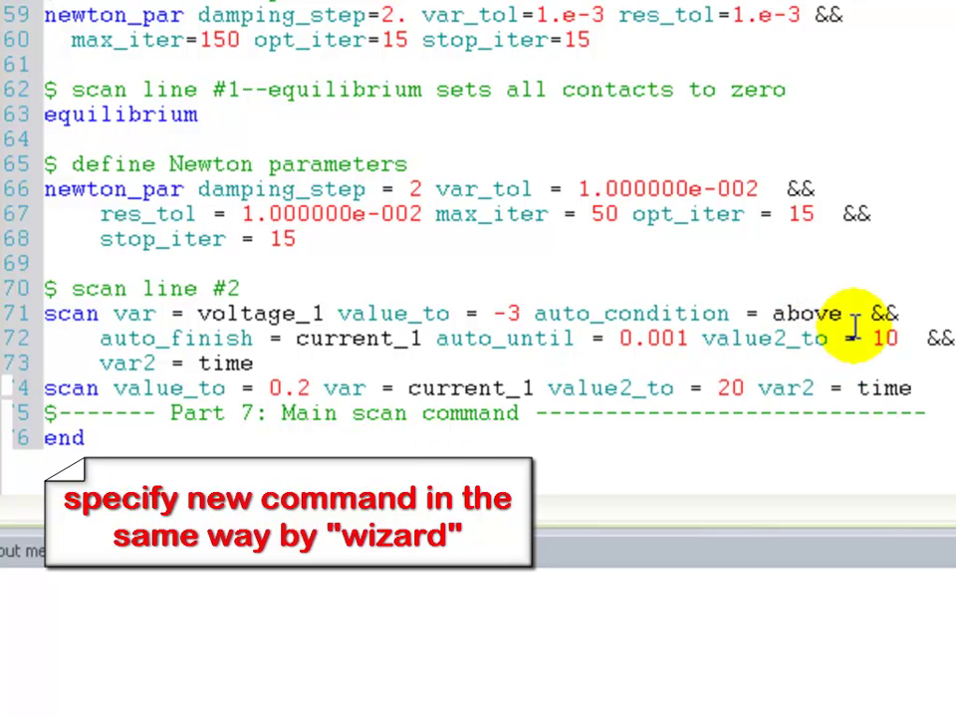
- Add blank lines before the Part 7 header and save ganled.sol
key("Return")
key("Return")
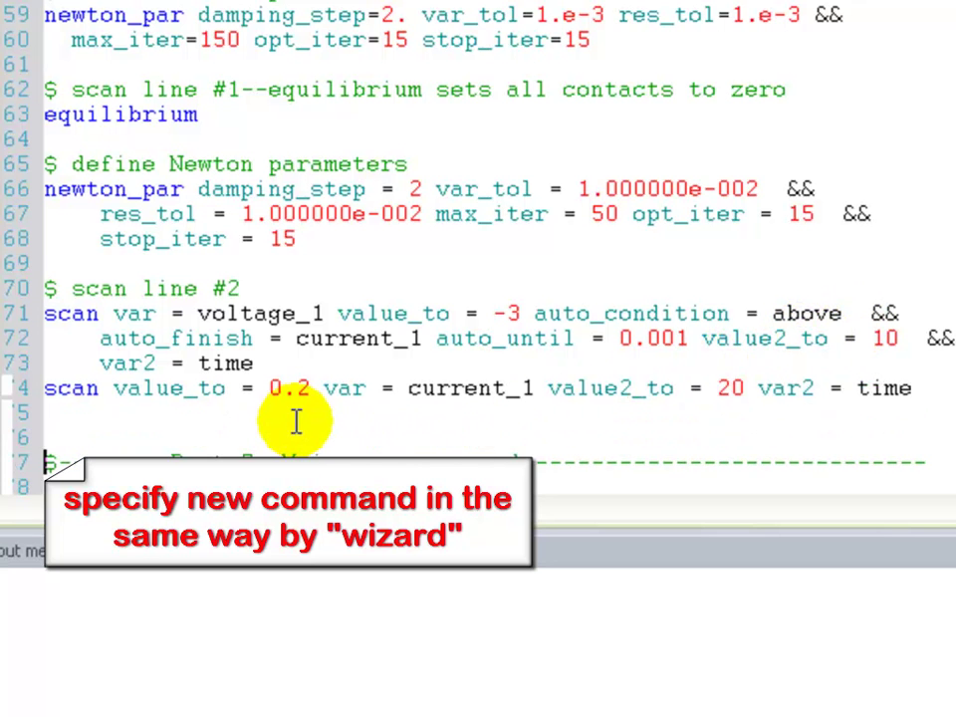
left_click(295, 420)
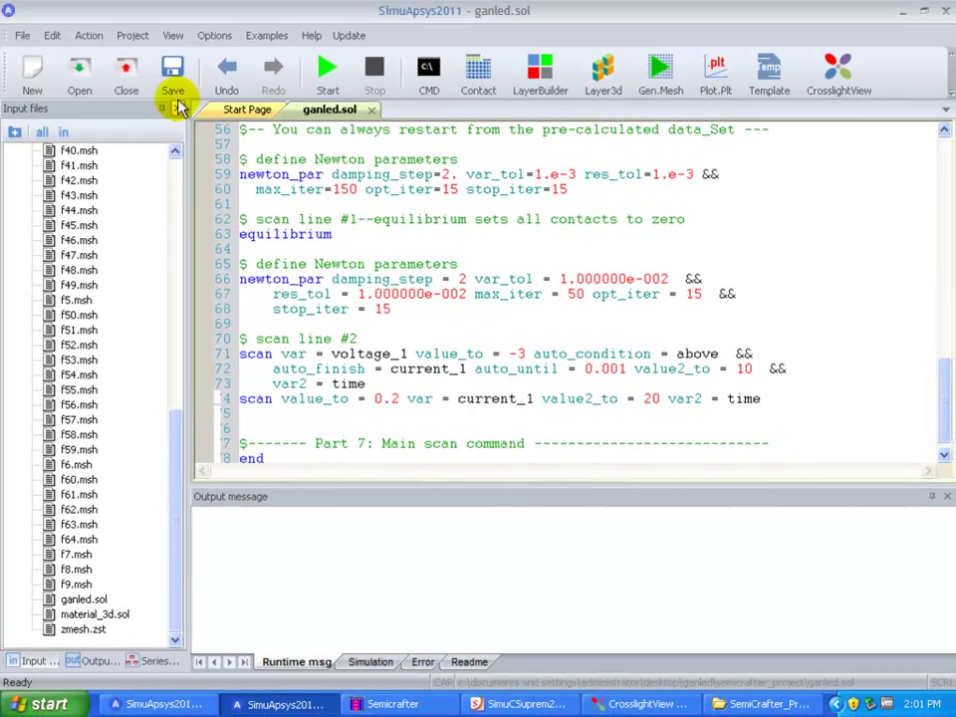
left_click(170, 85)
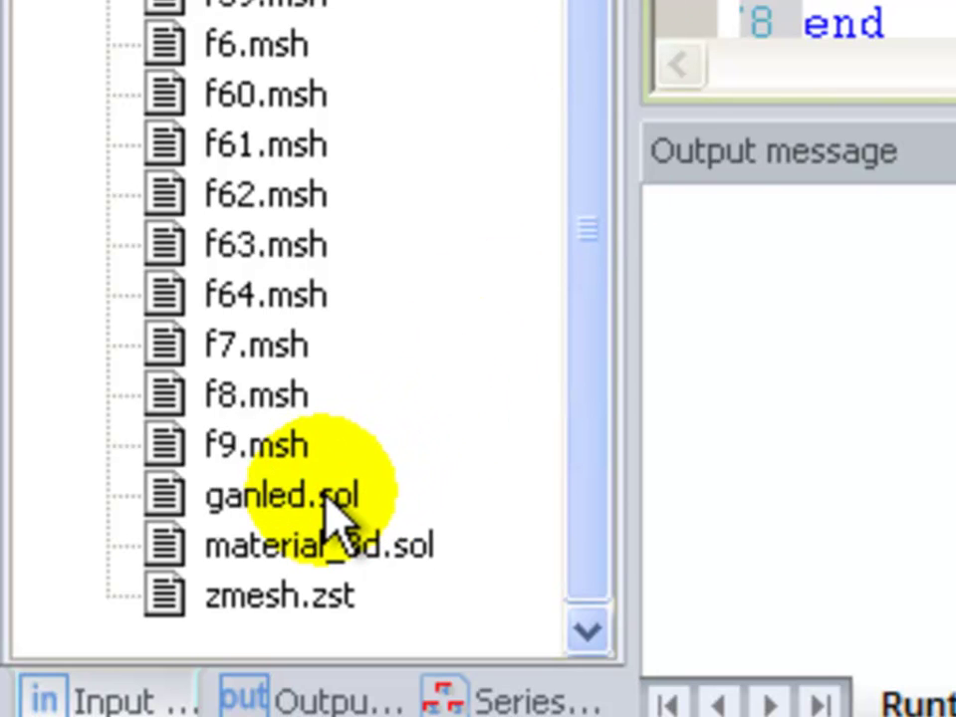
left_click(332, 503)
right_click(329, 497)
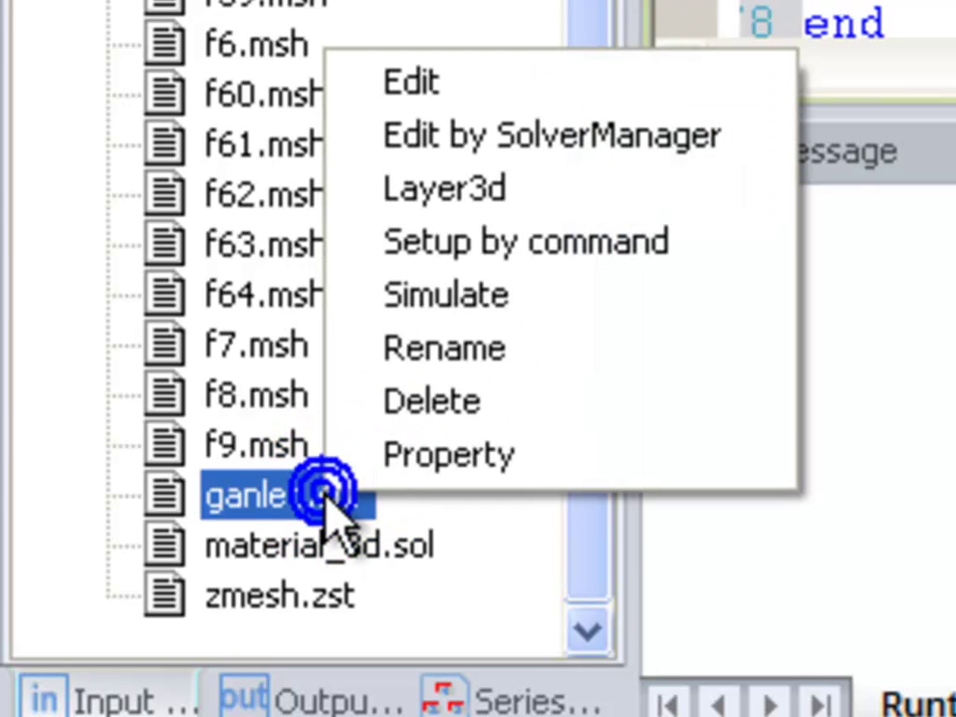